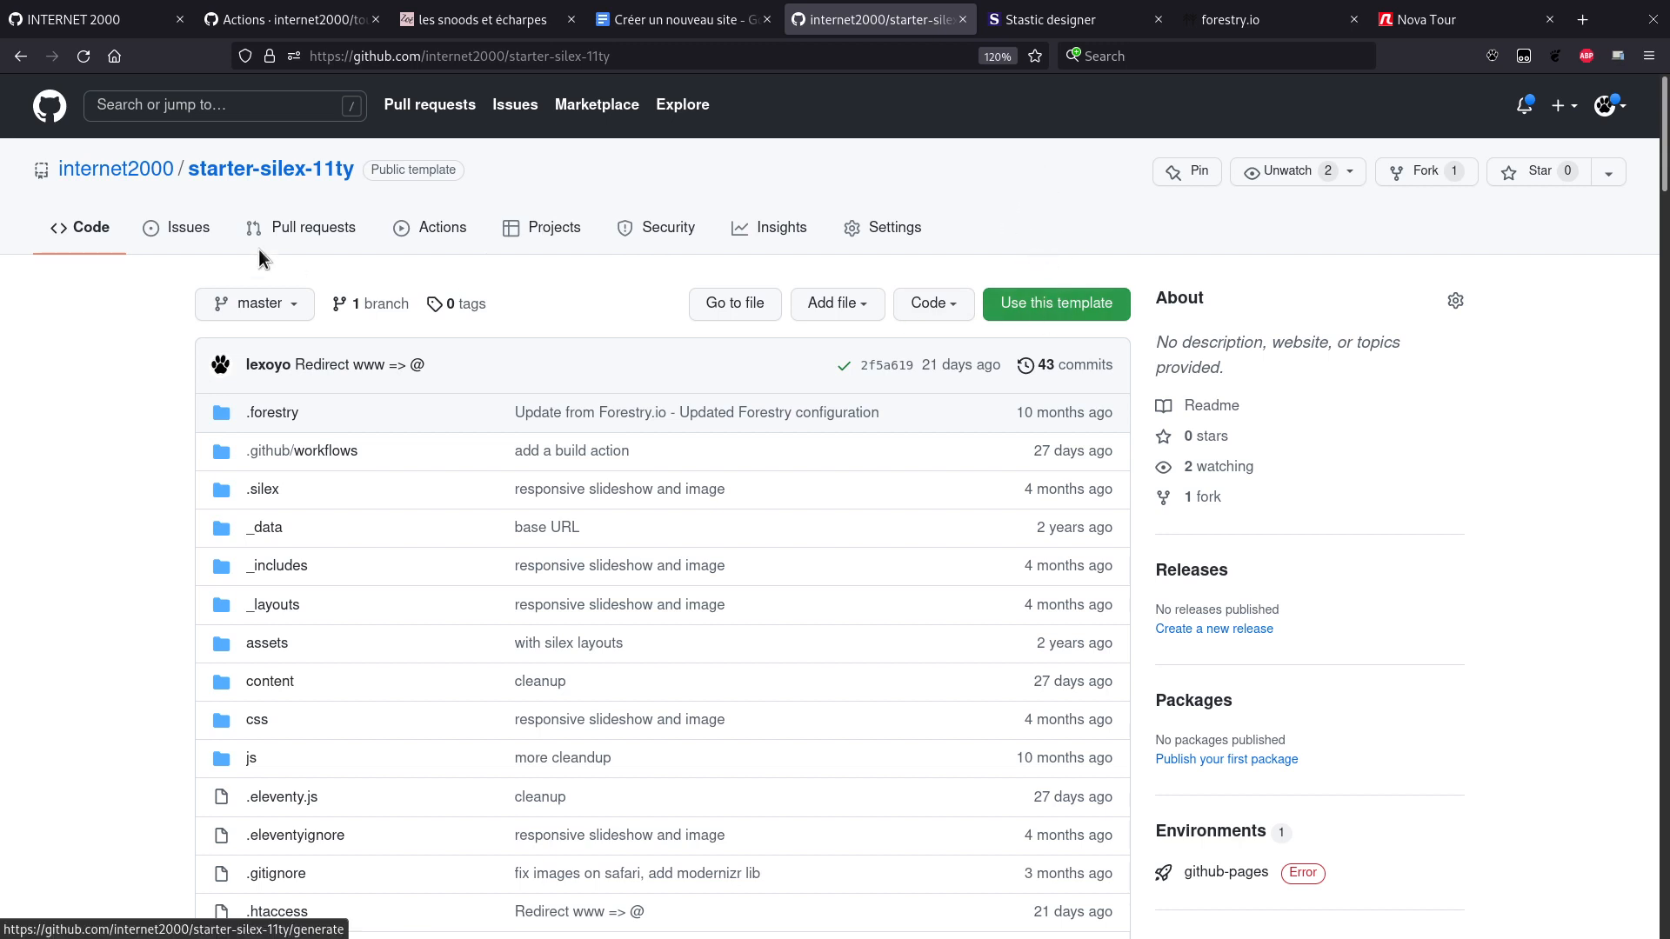
Step: Create a repository named test-starter from the starter-silex-11ty template
click(1049, 309)
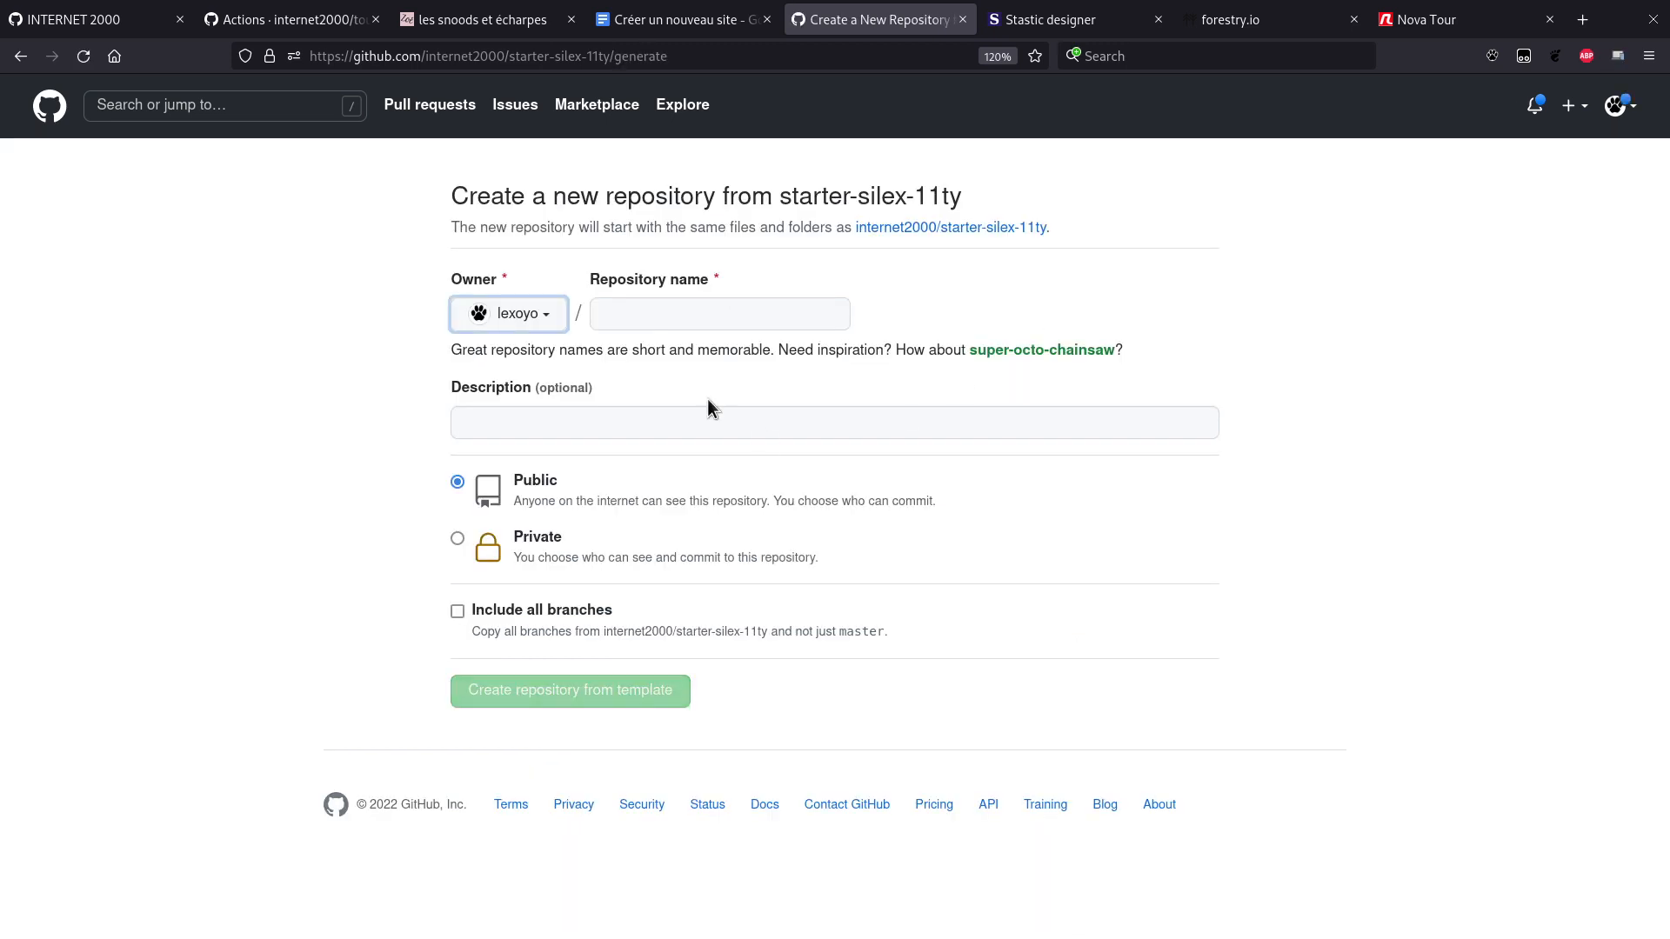
click(682, 320)
text(test)
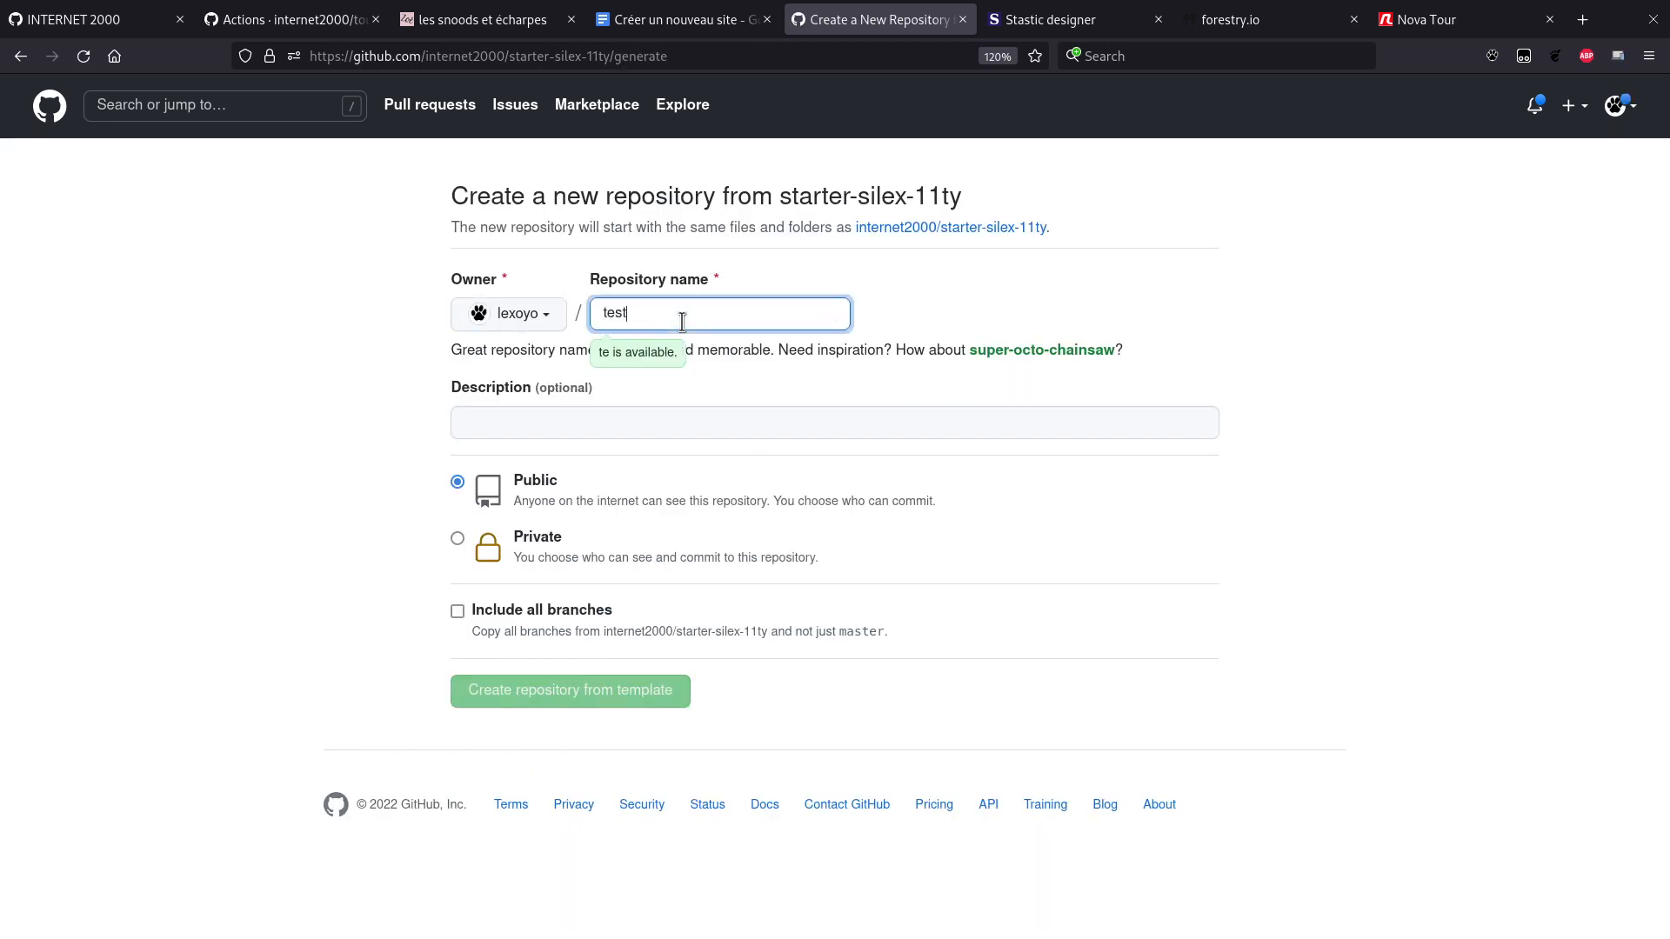
text(-sile)
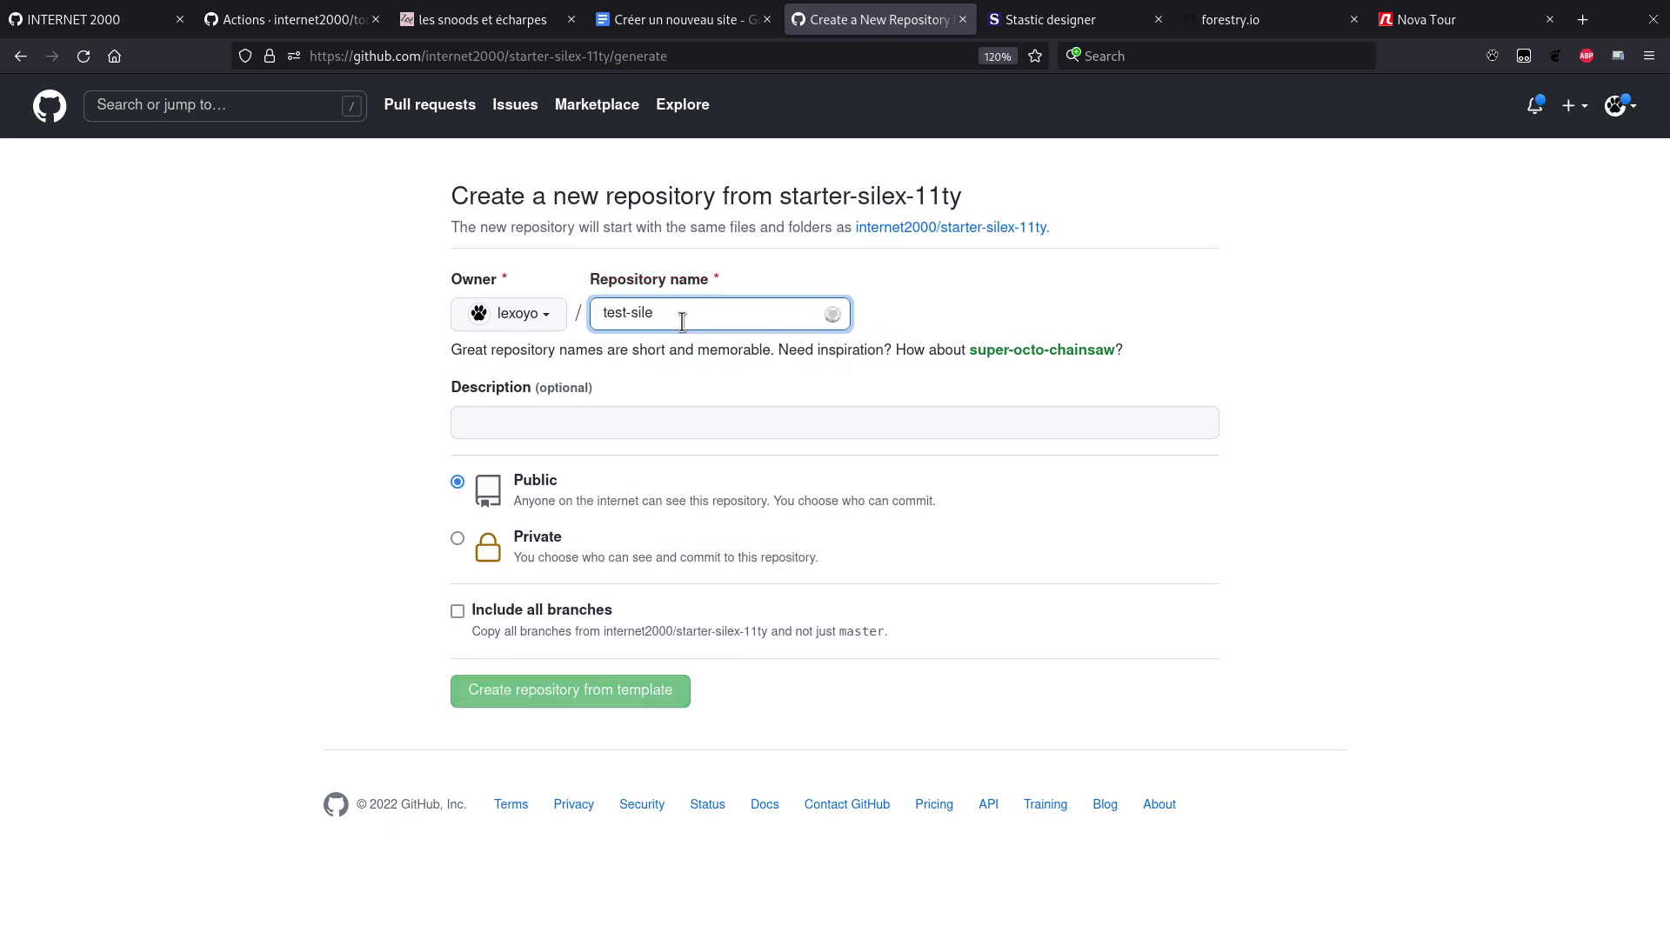
text(x-11ty)
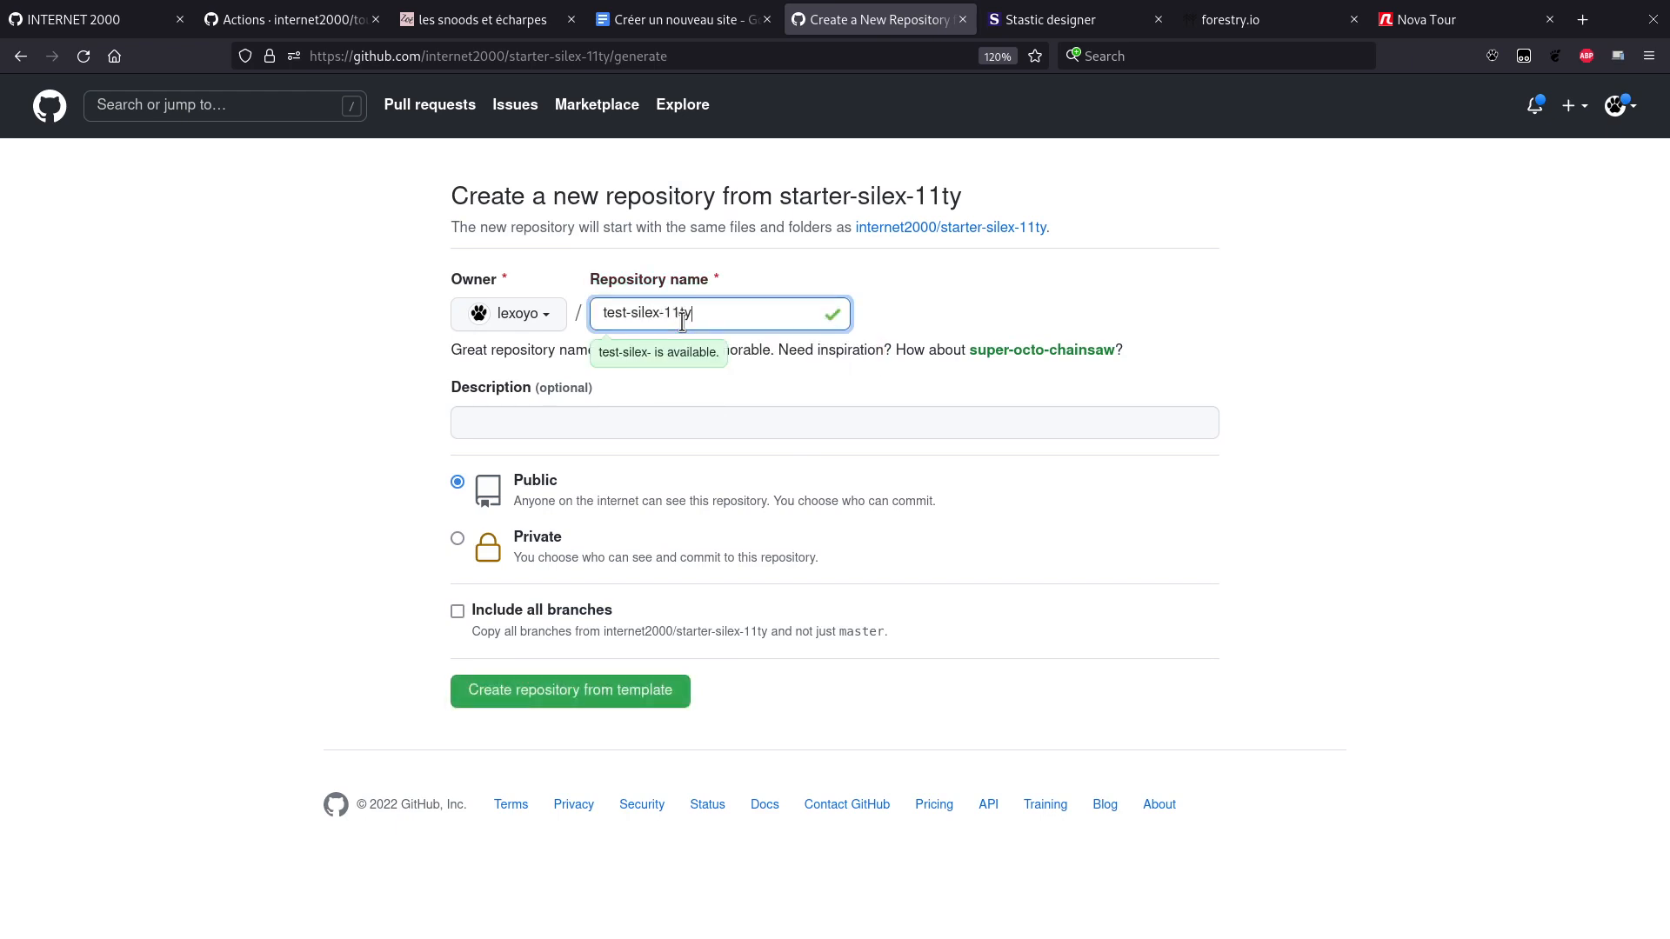
text(-forestr)
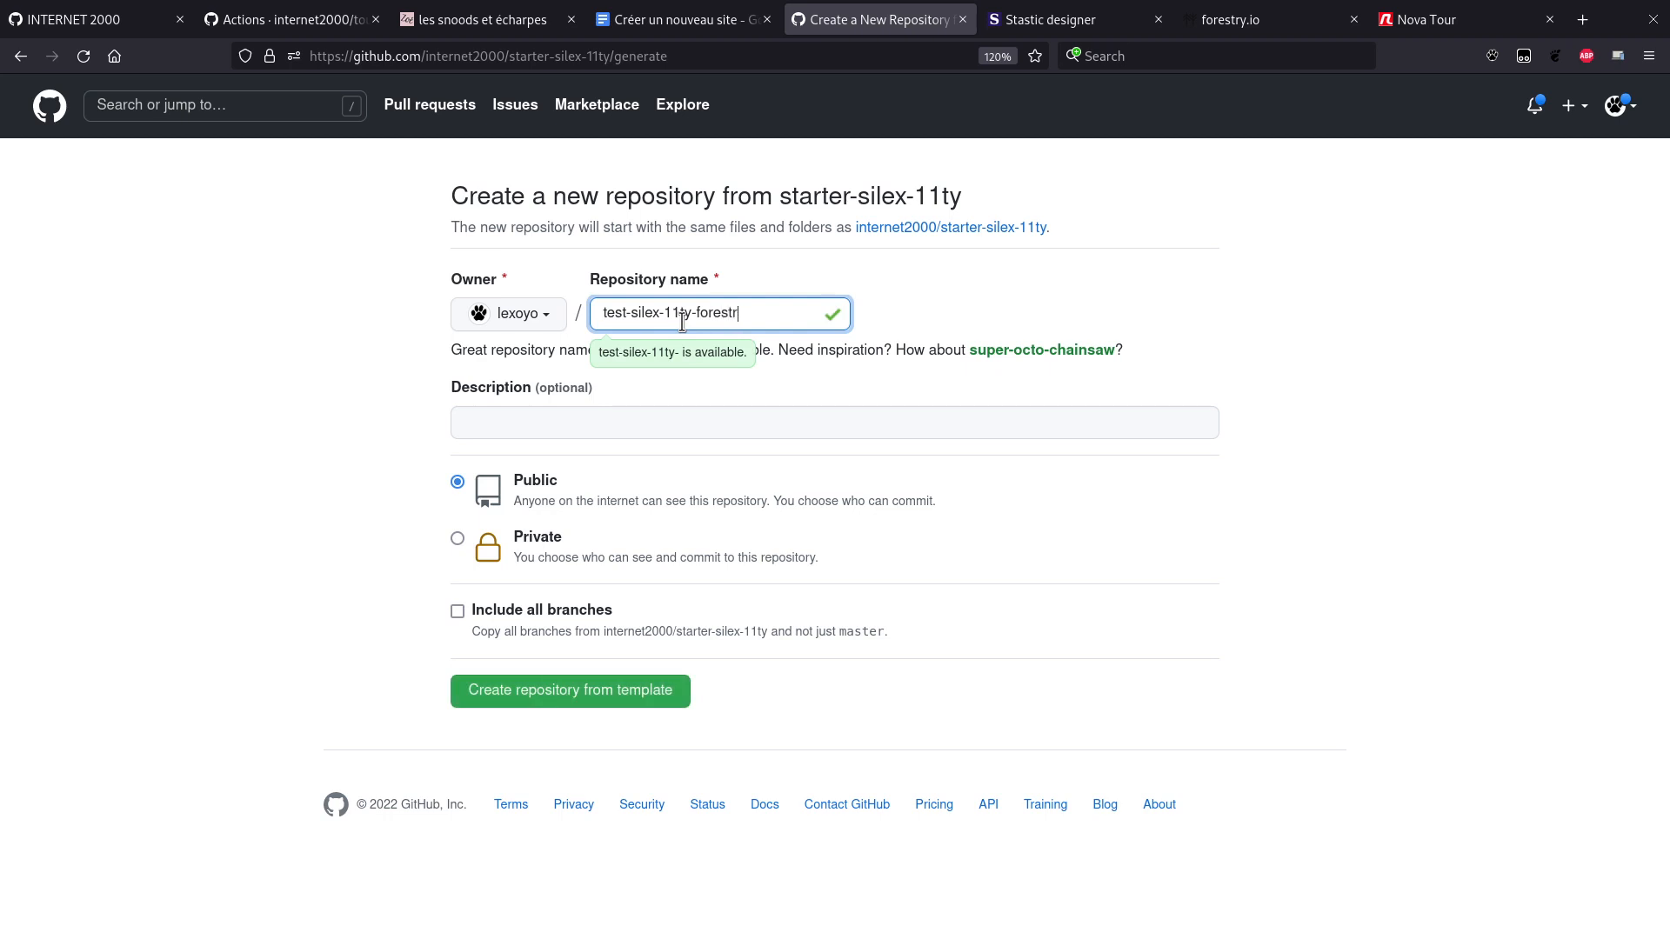
text(y)
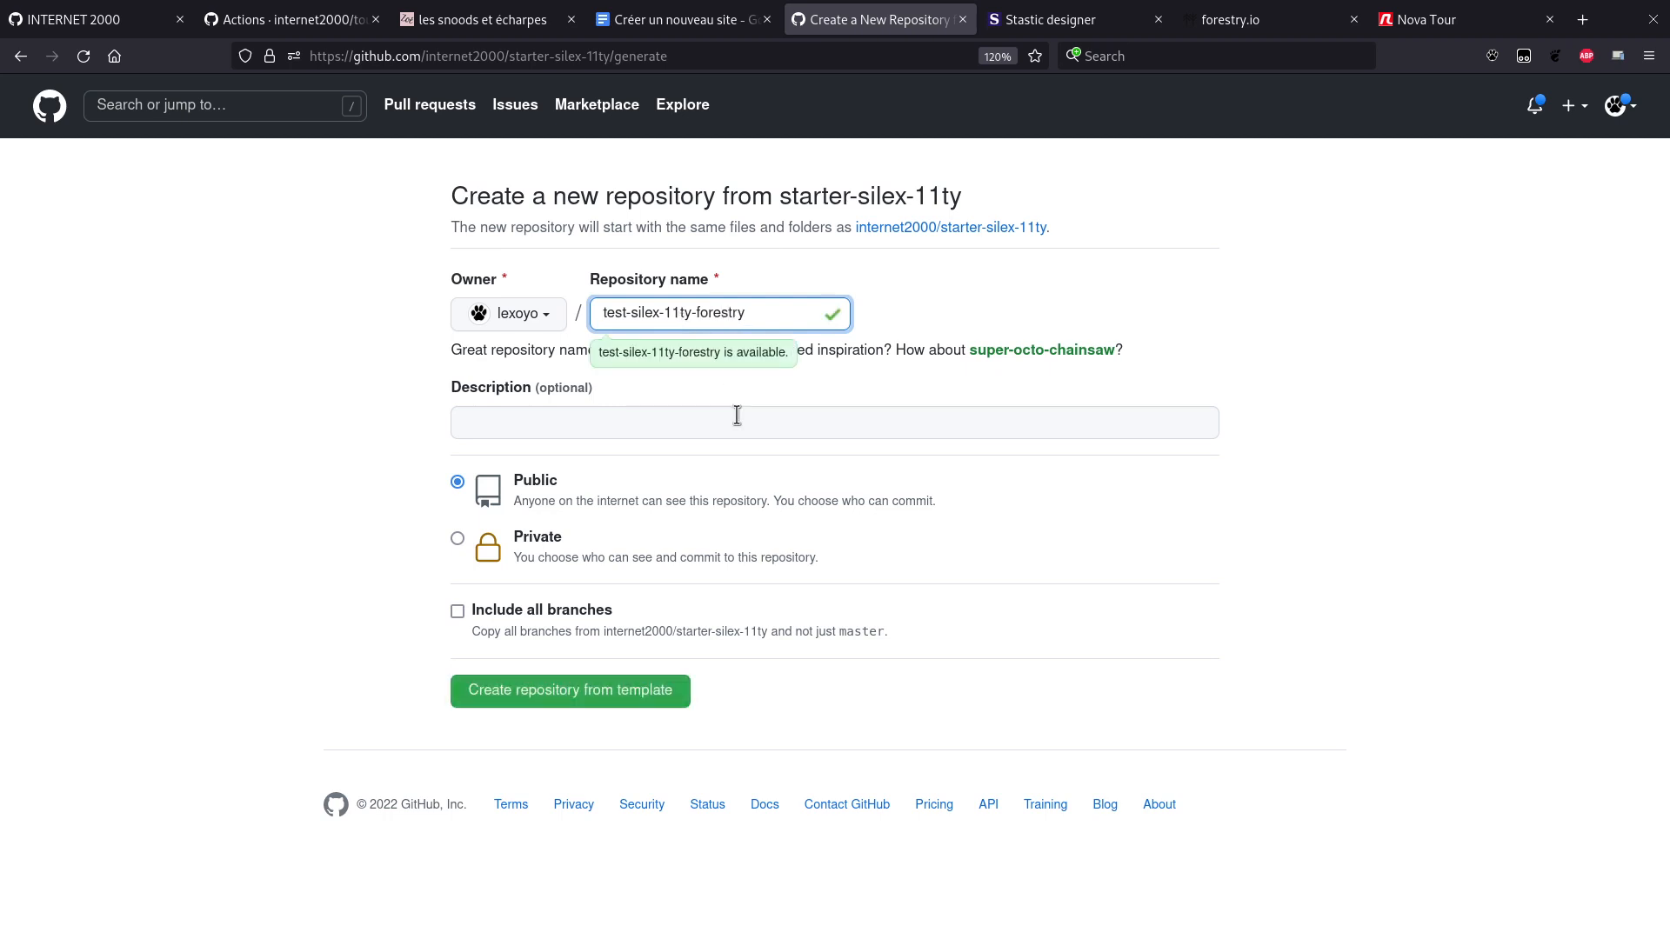
key(ctrl+shift+Left)
key(ctrl+shift+Left)
key(ctrl+shift+Left)
text(starter)
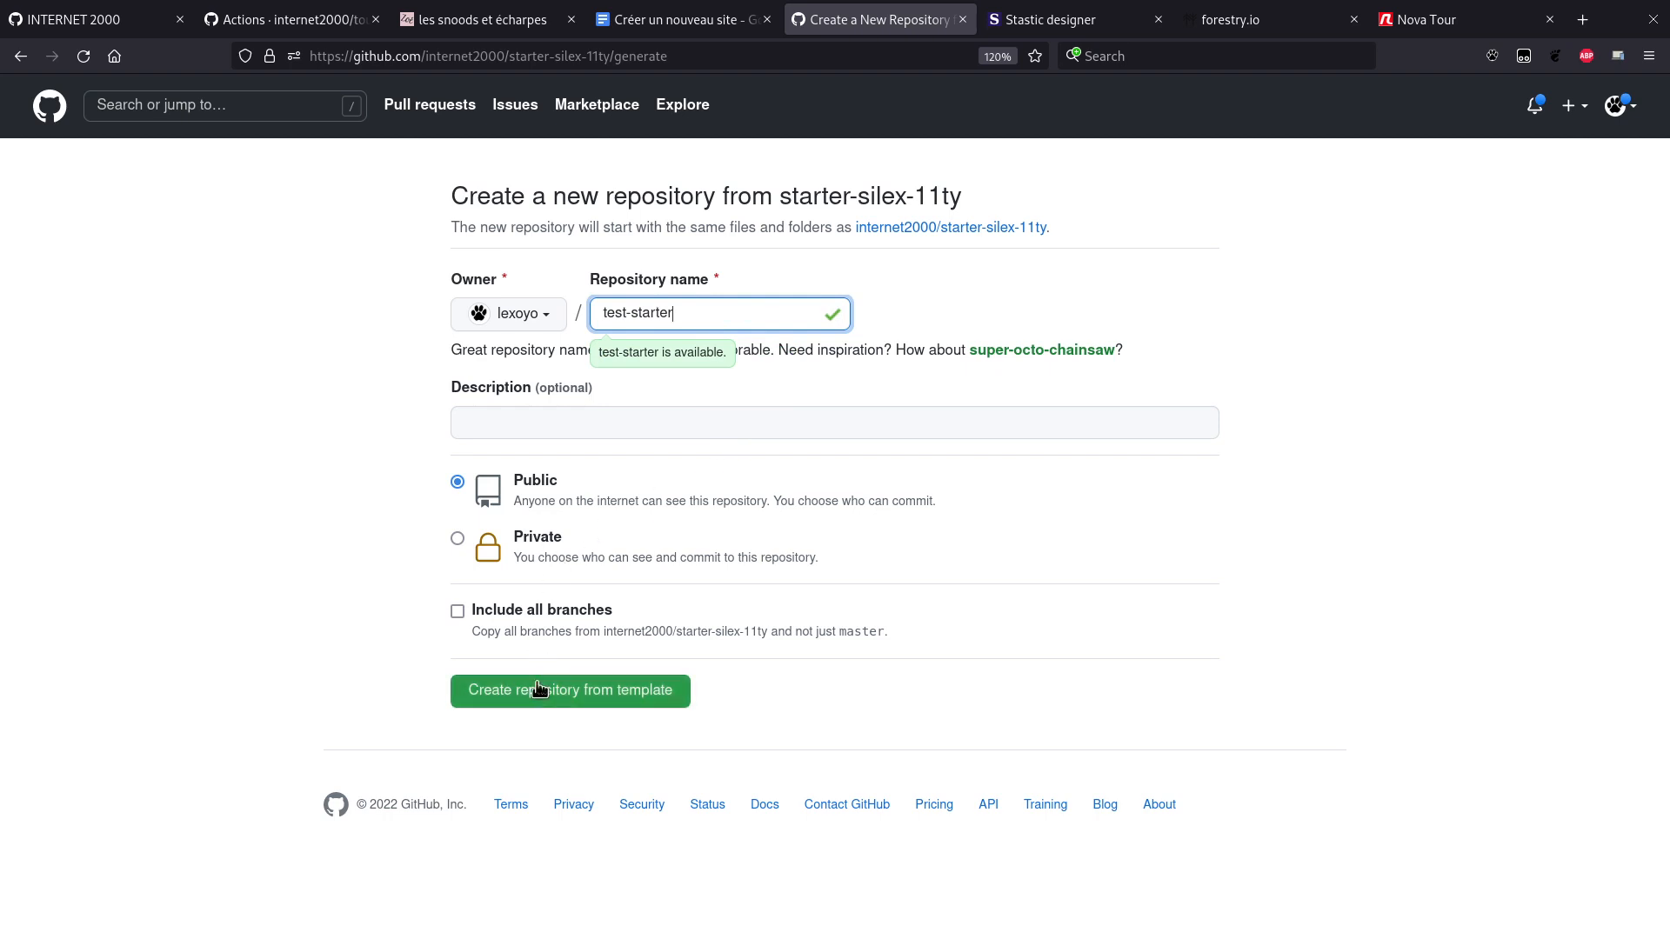
click(539, 689)
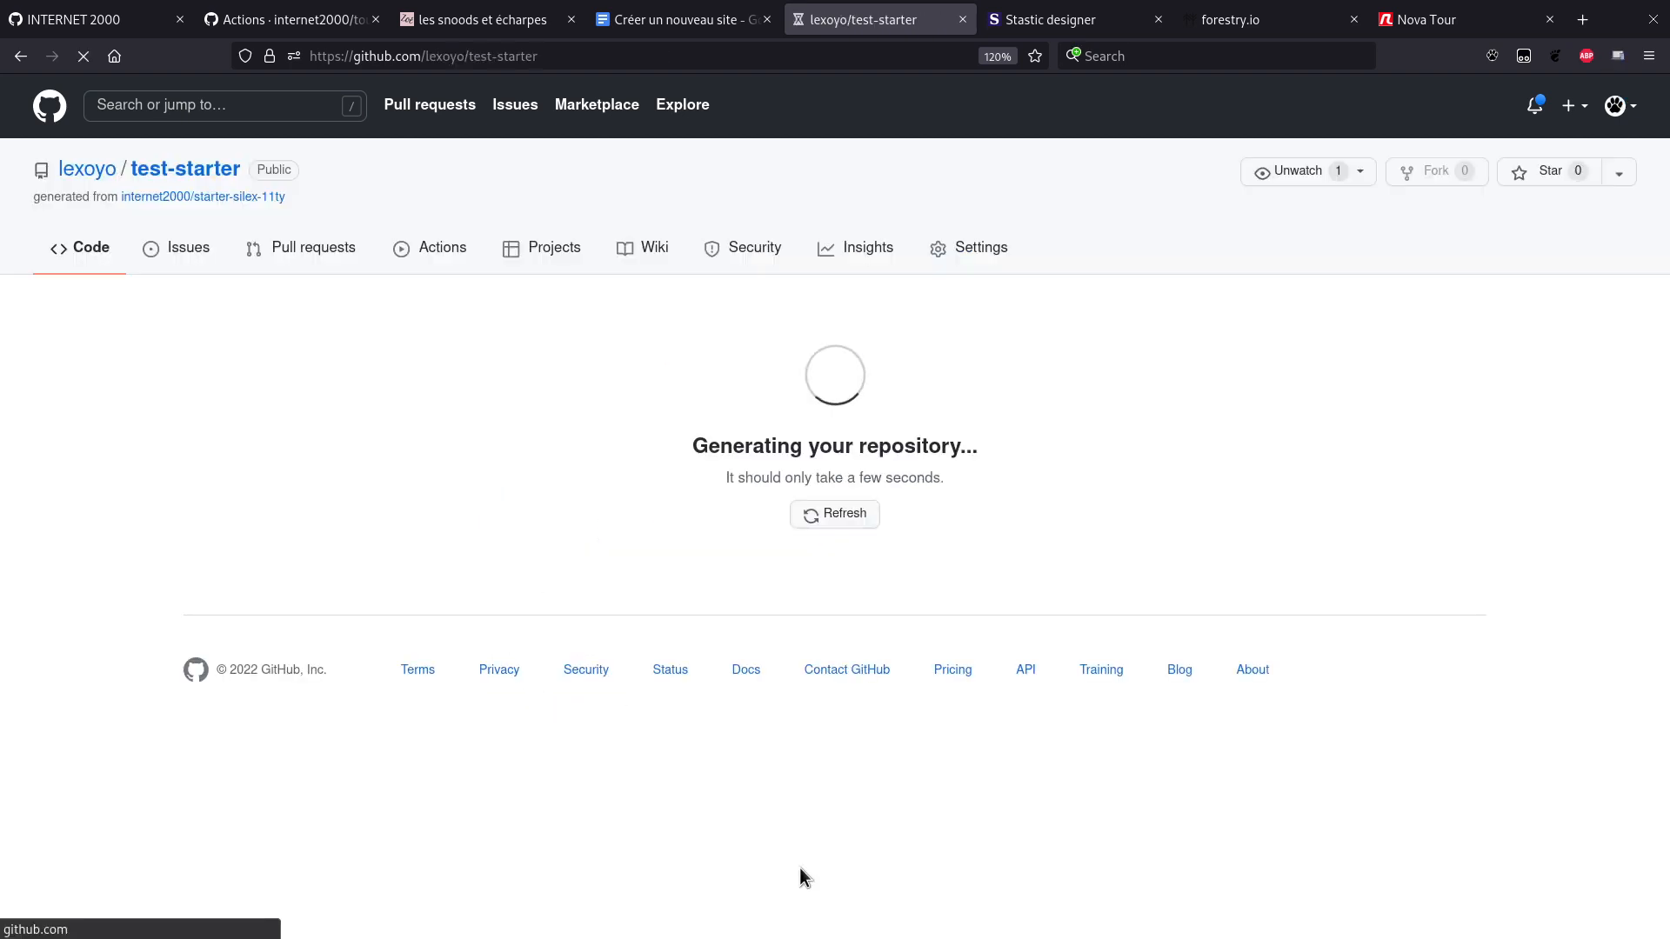
Step: Reload Silex, load the clean-square template and bring up the save-as file browser
key(ctrl+Tab)
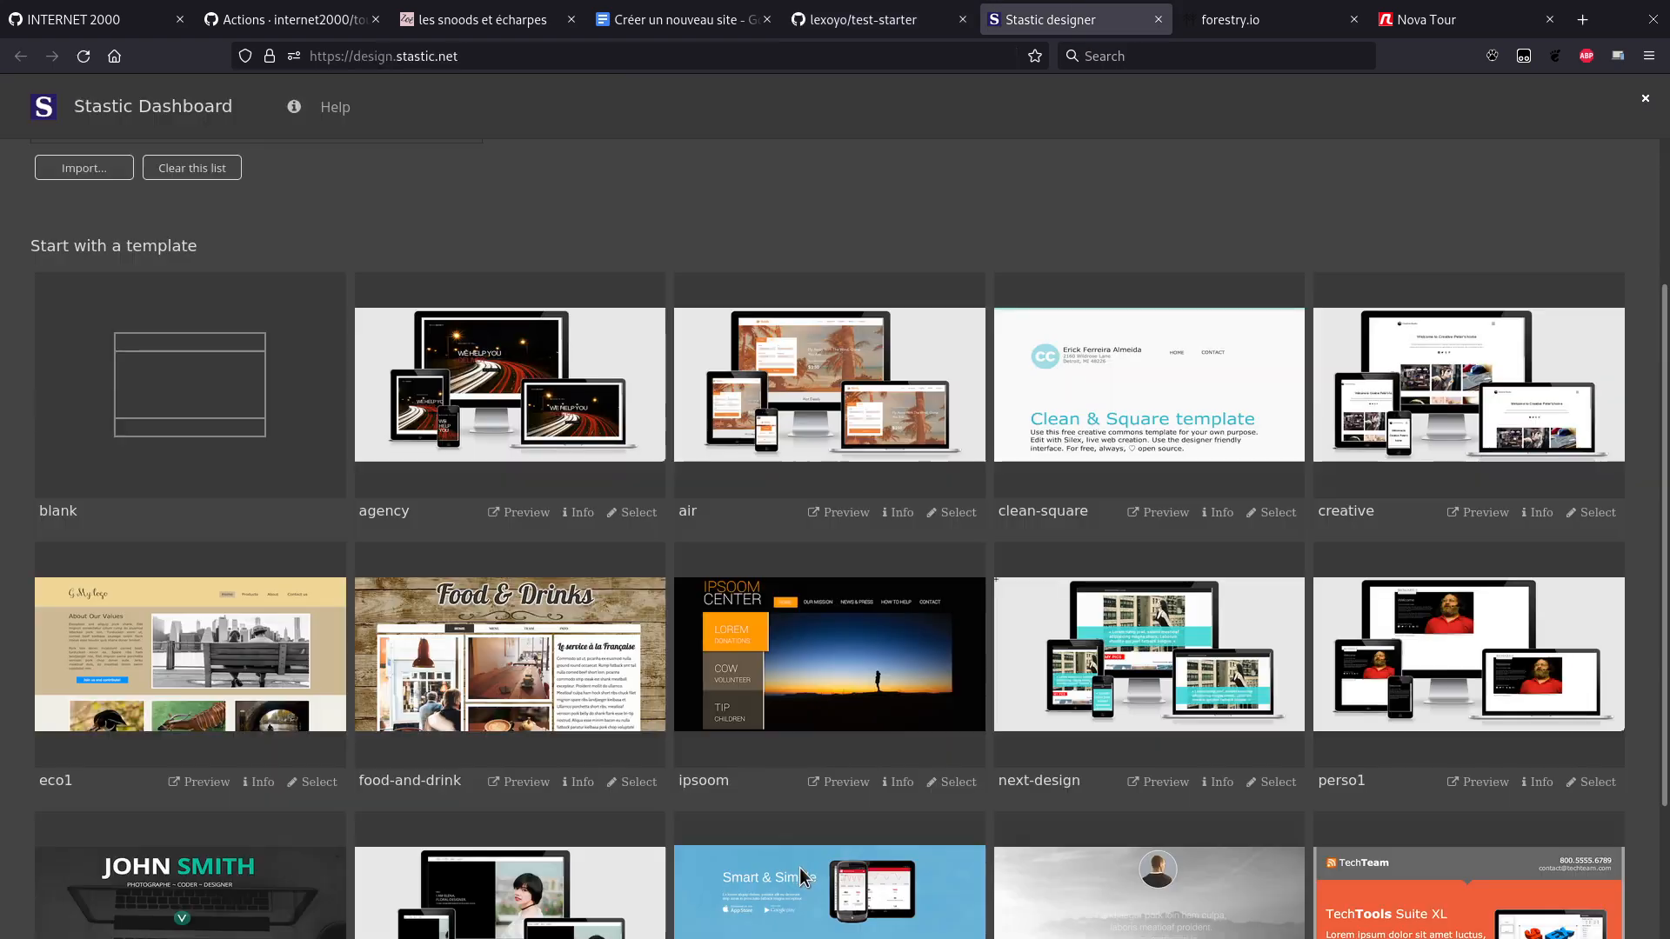
key(ctrl+r)
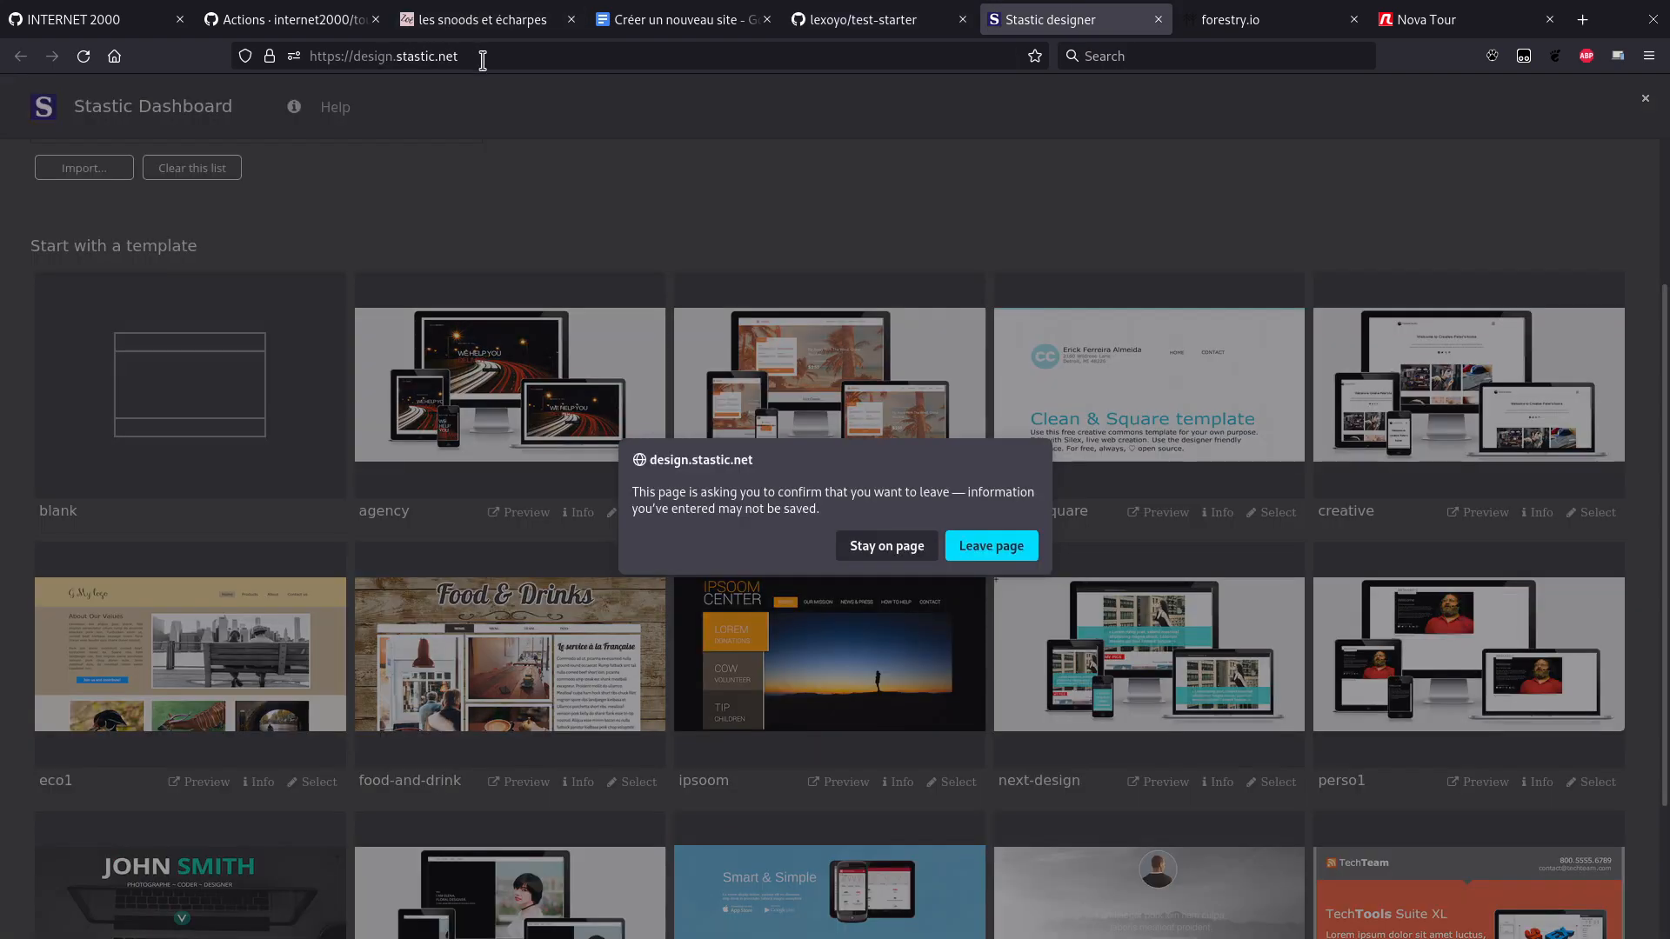
key(Return)
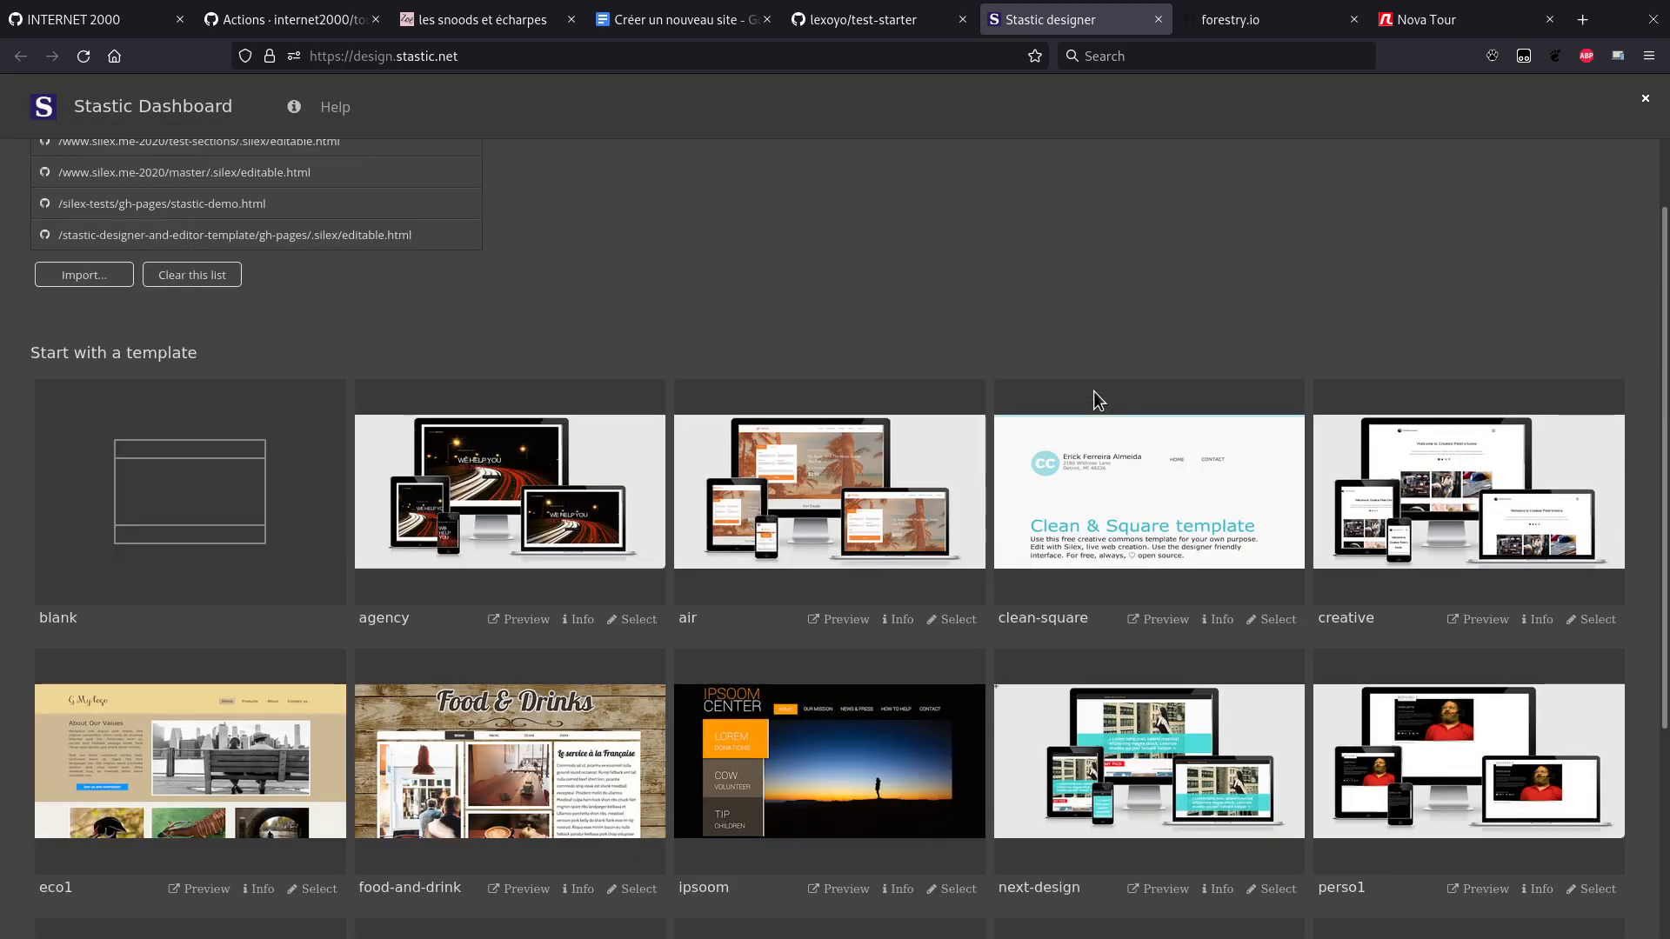
click(1087, 484)
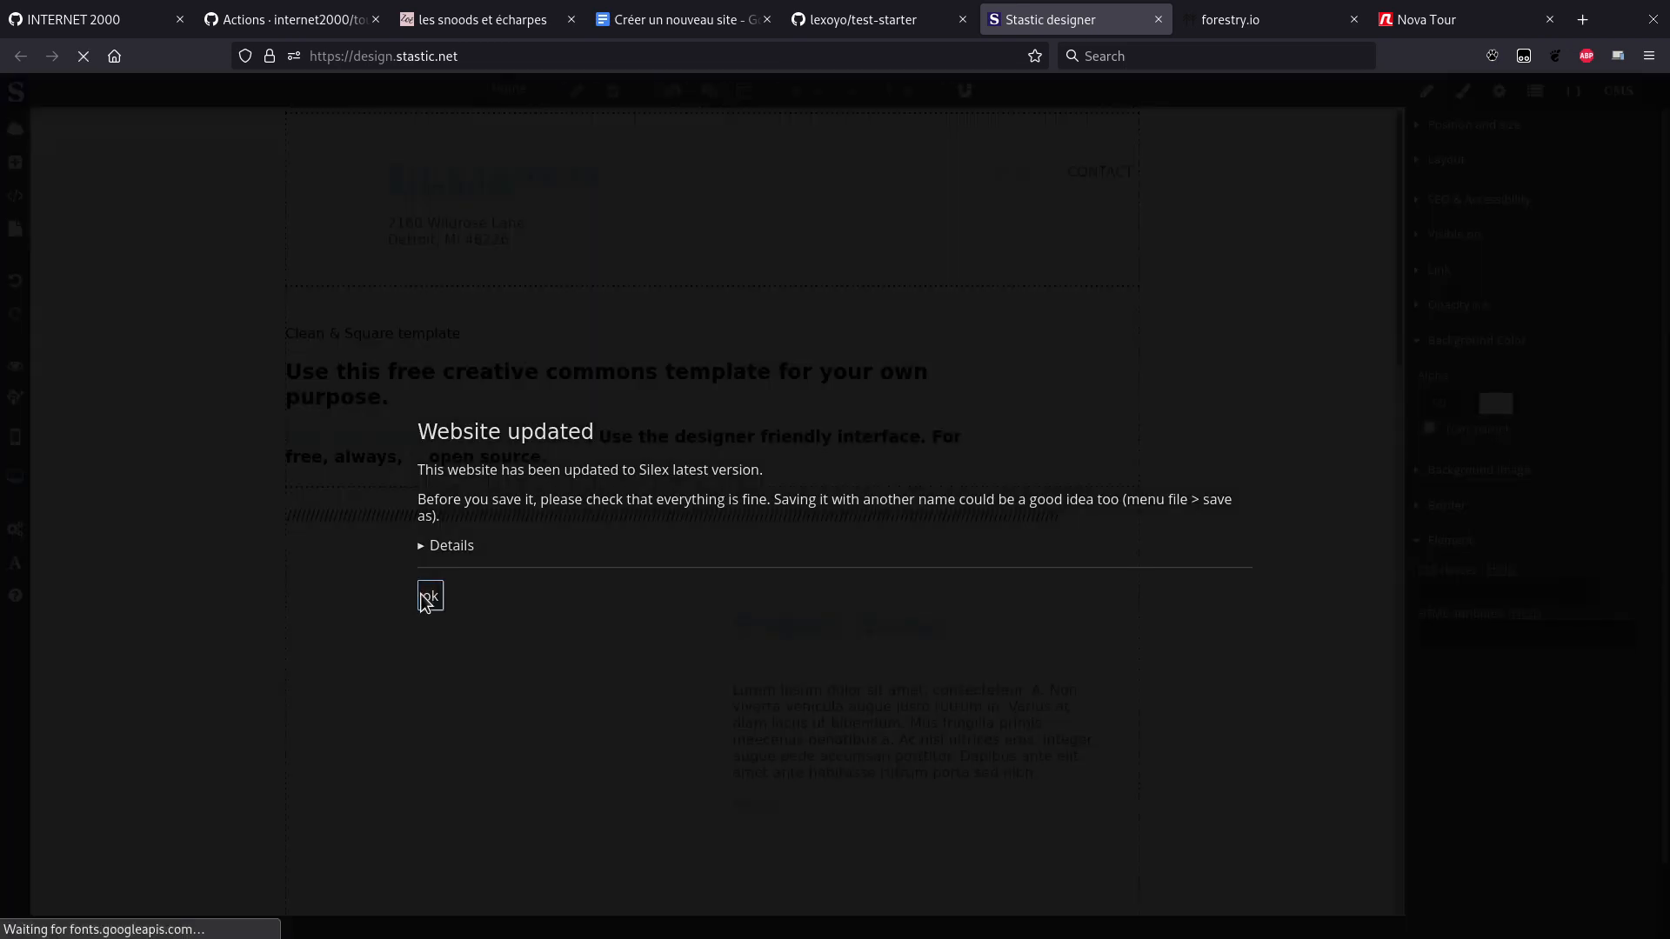
click(423, 595)
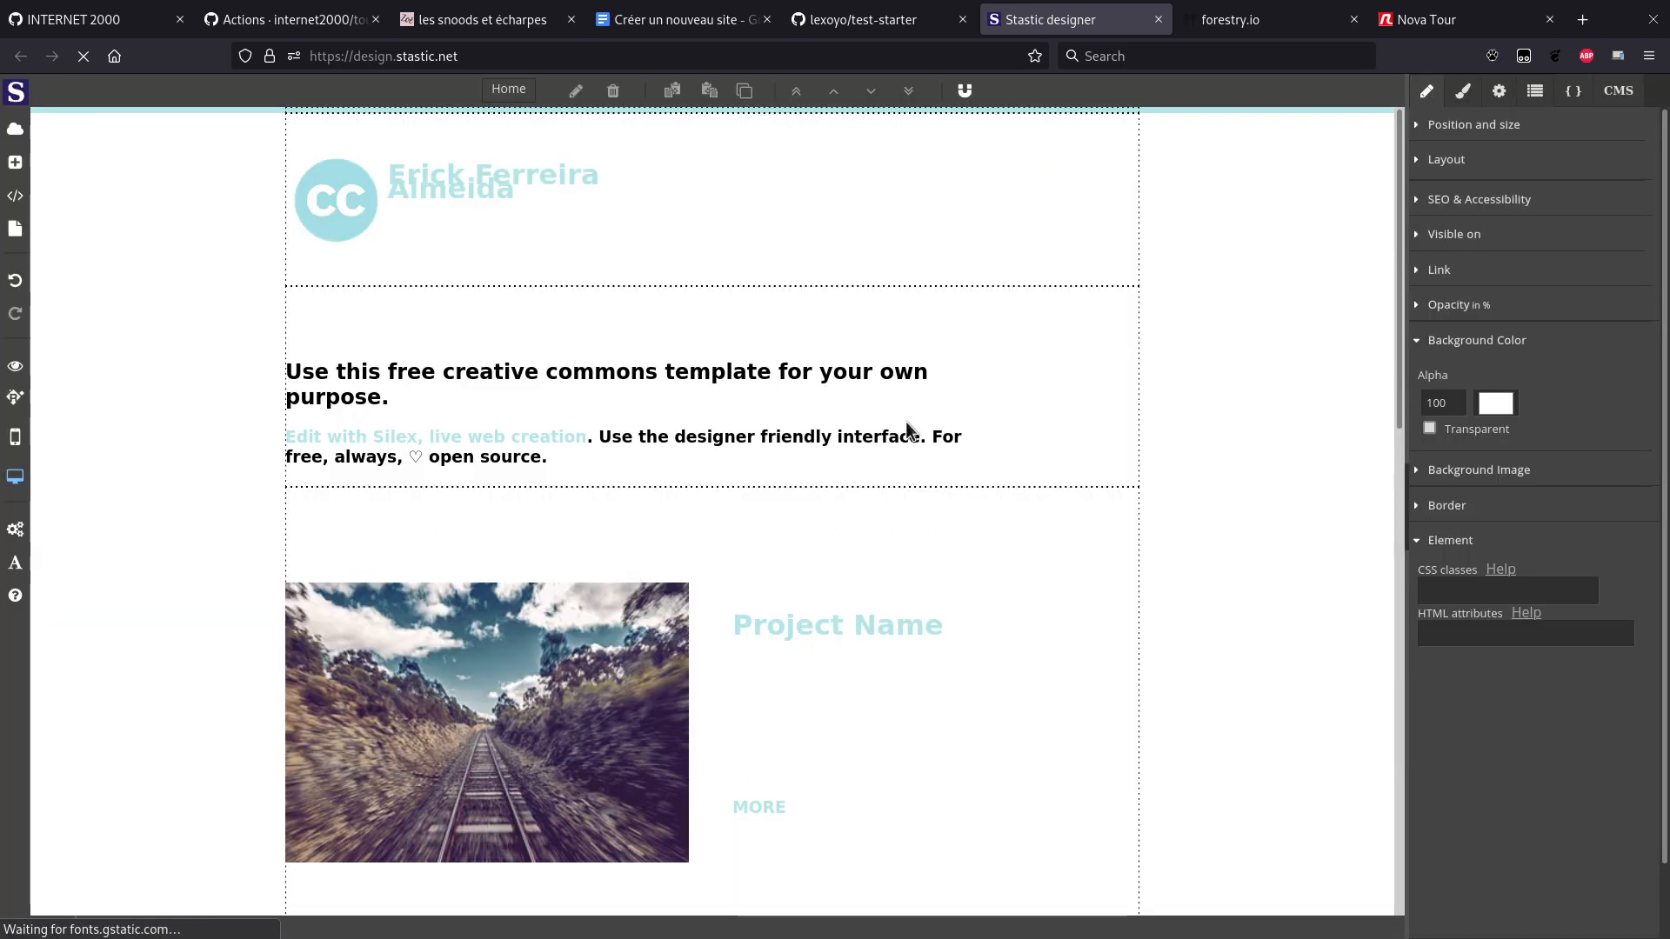
key(ctrl+s)
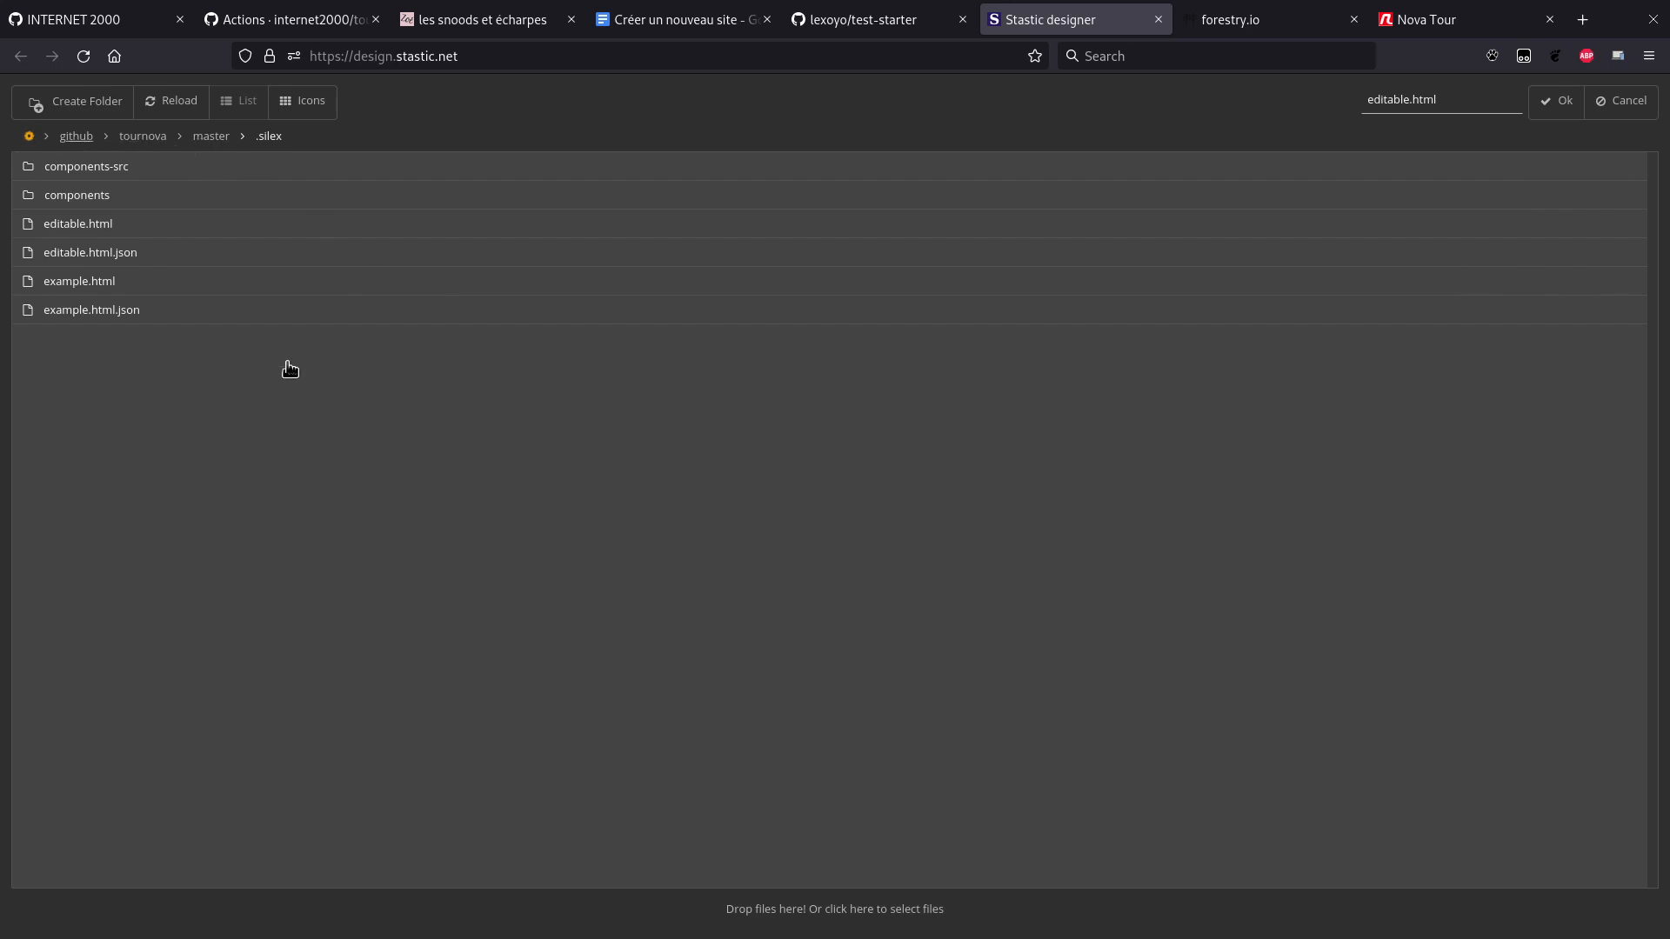
Step: Save the site as editable.html in test-starter's master/.silex folder
key(ctrl+f)
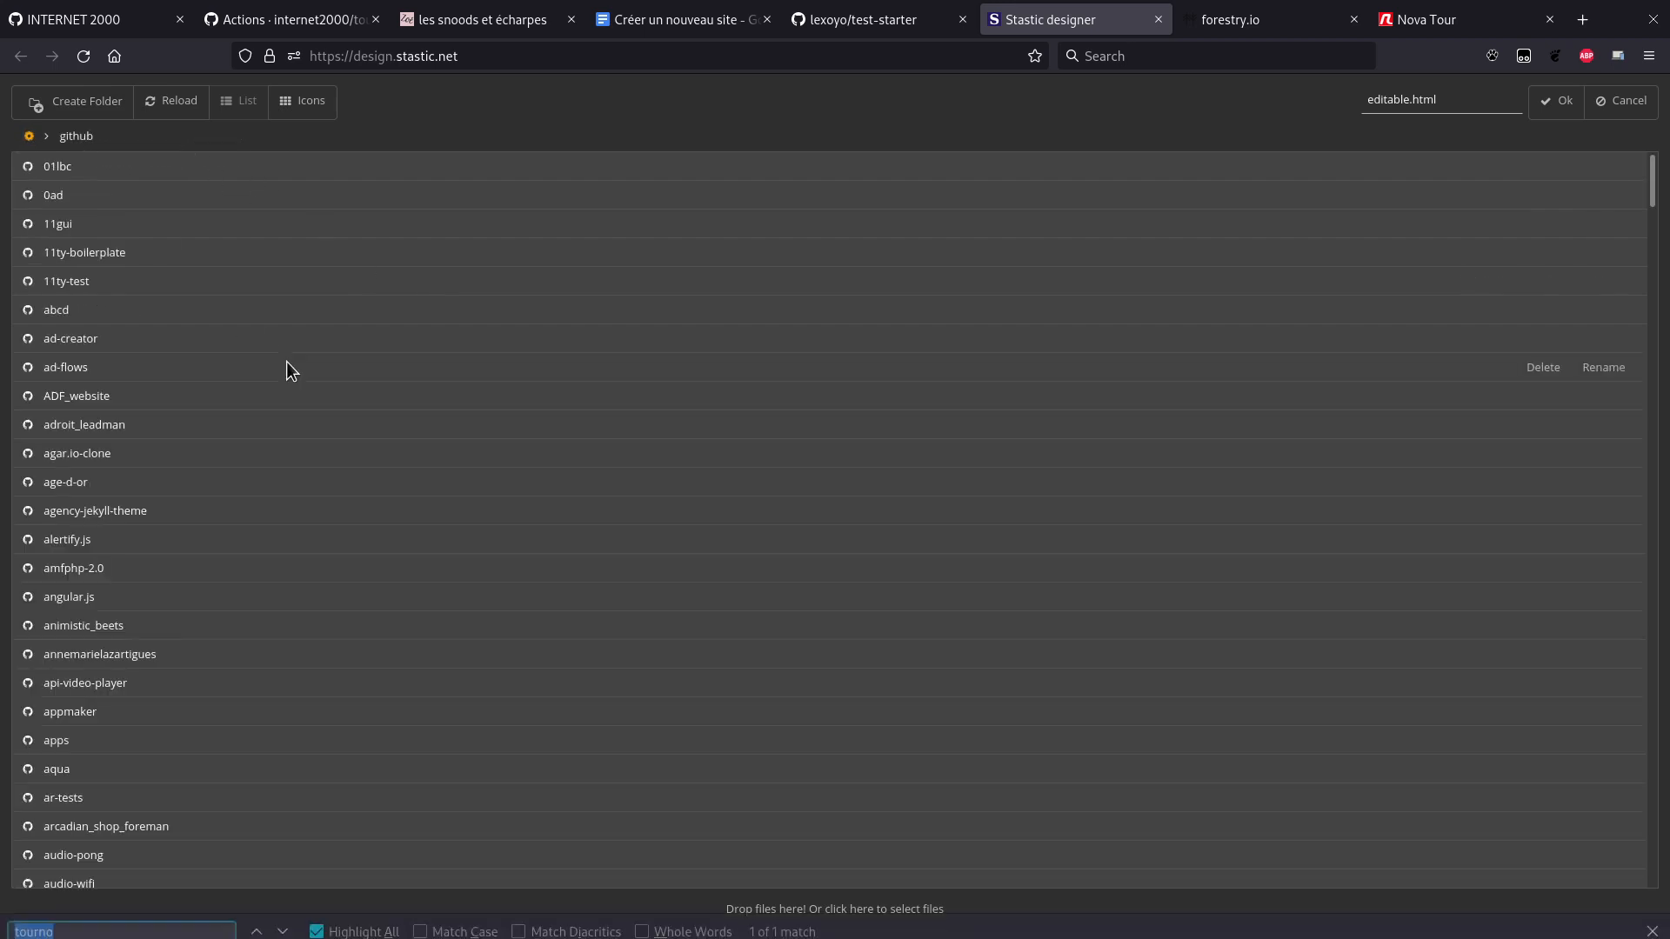
text(test-st)
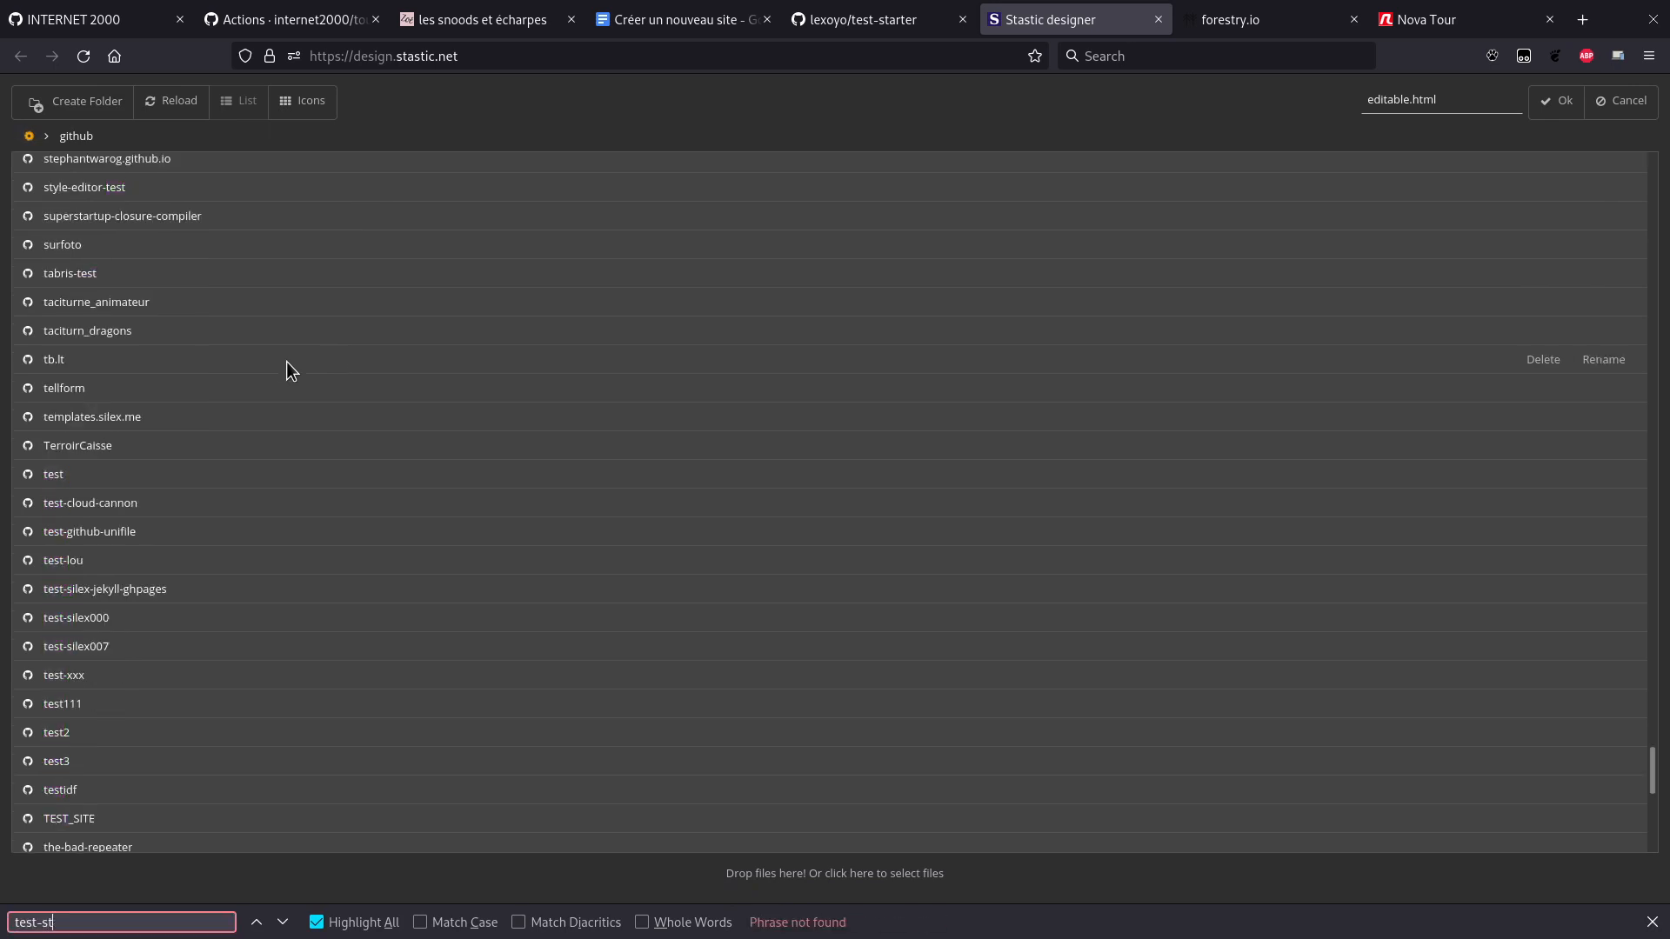
text(at)
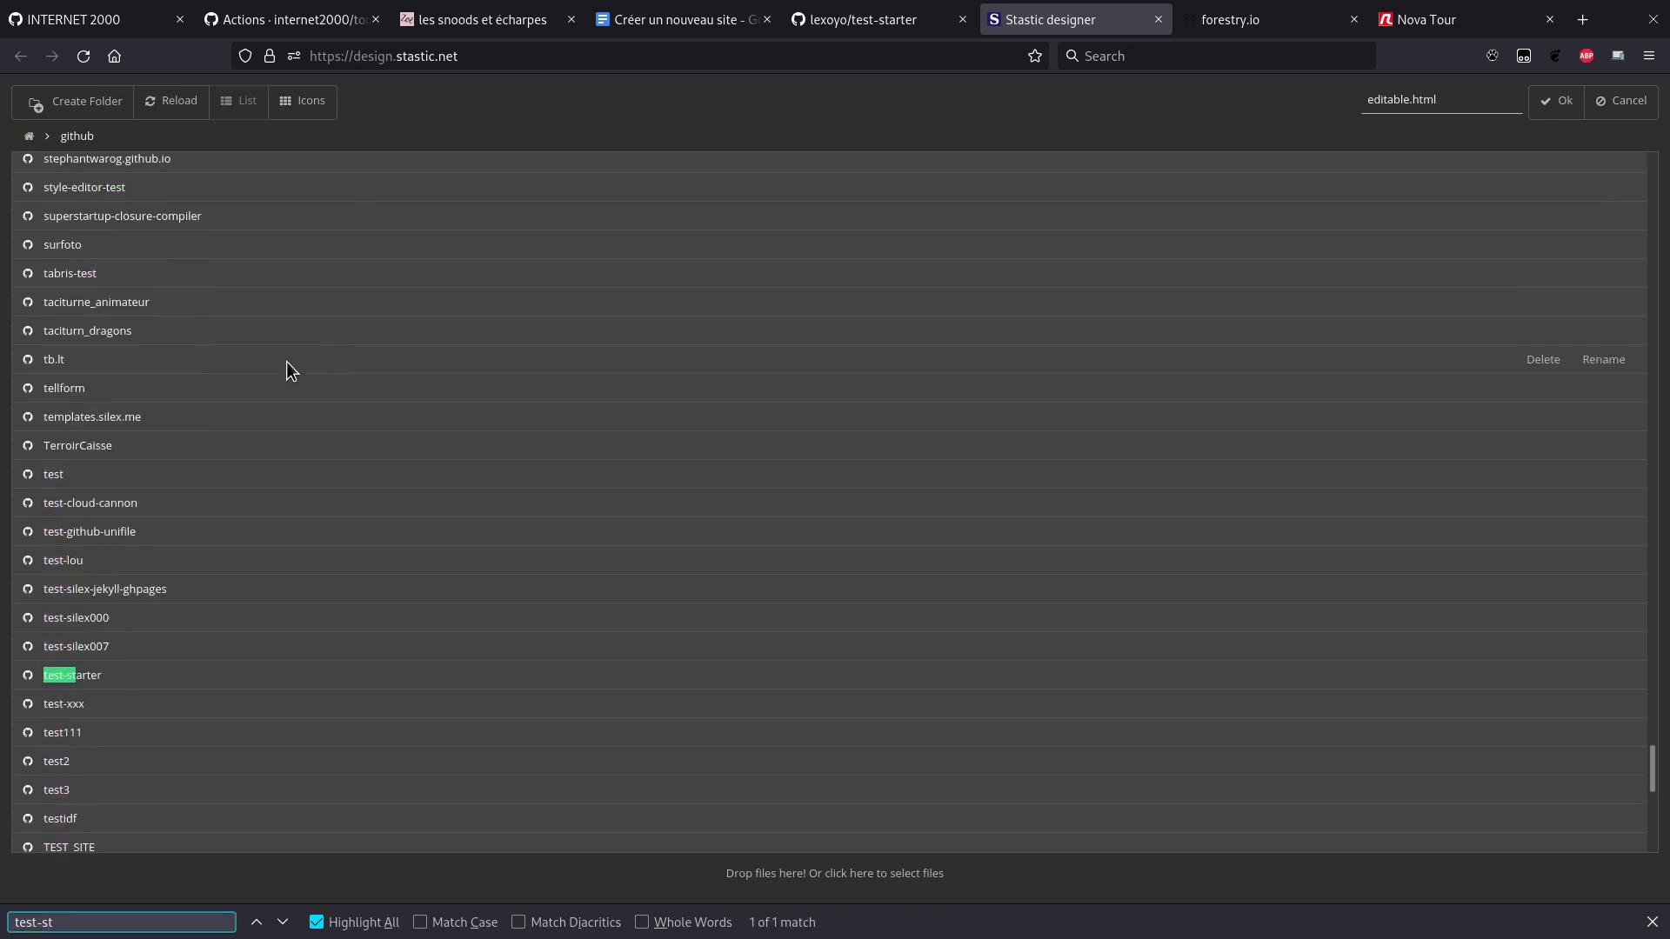
click(103, 675)
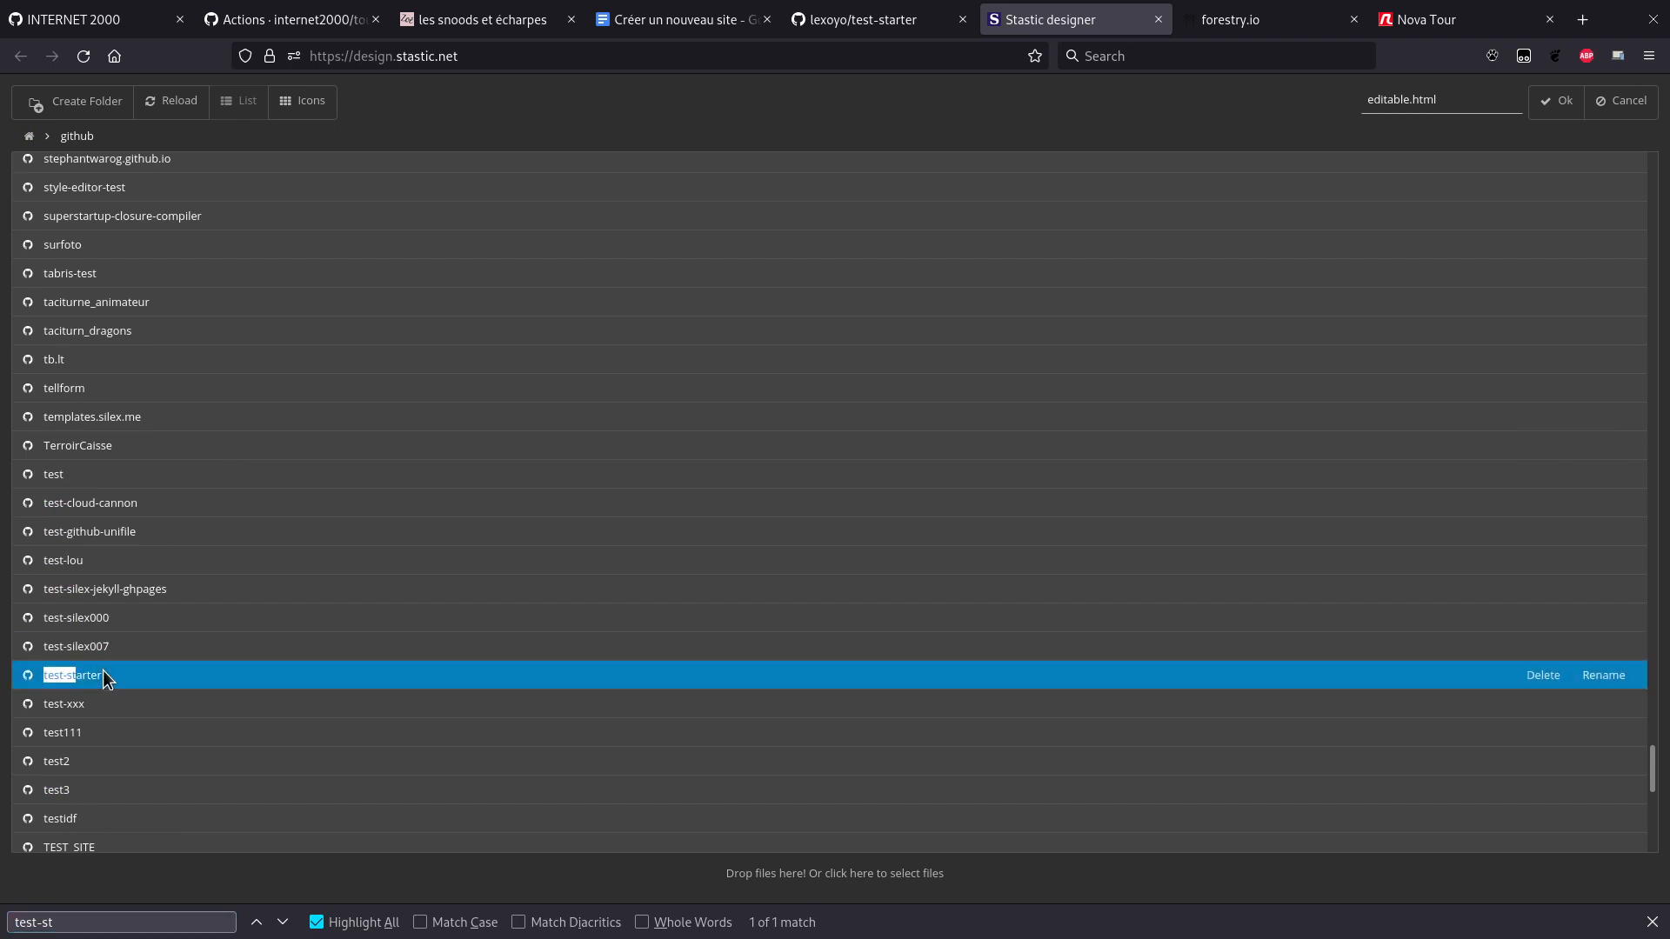
double_click(104, 672)
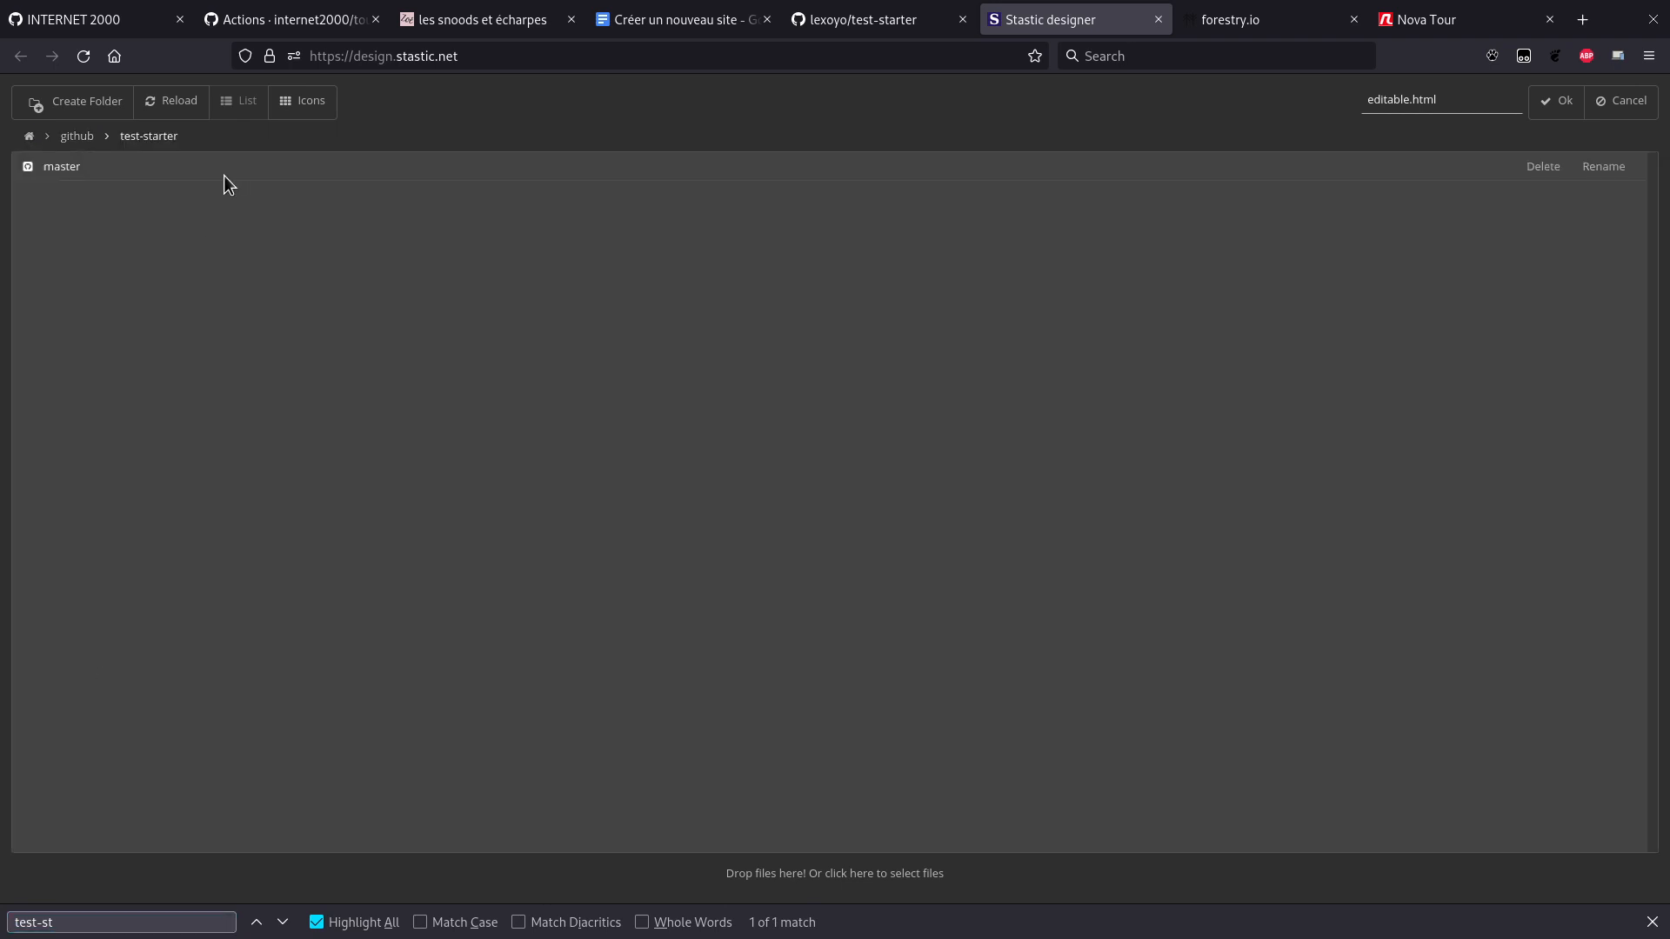
double_click(216, 170)
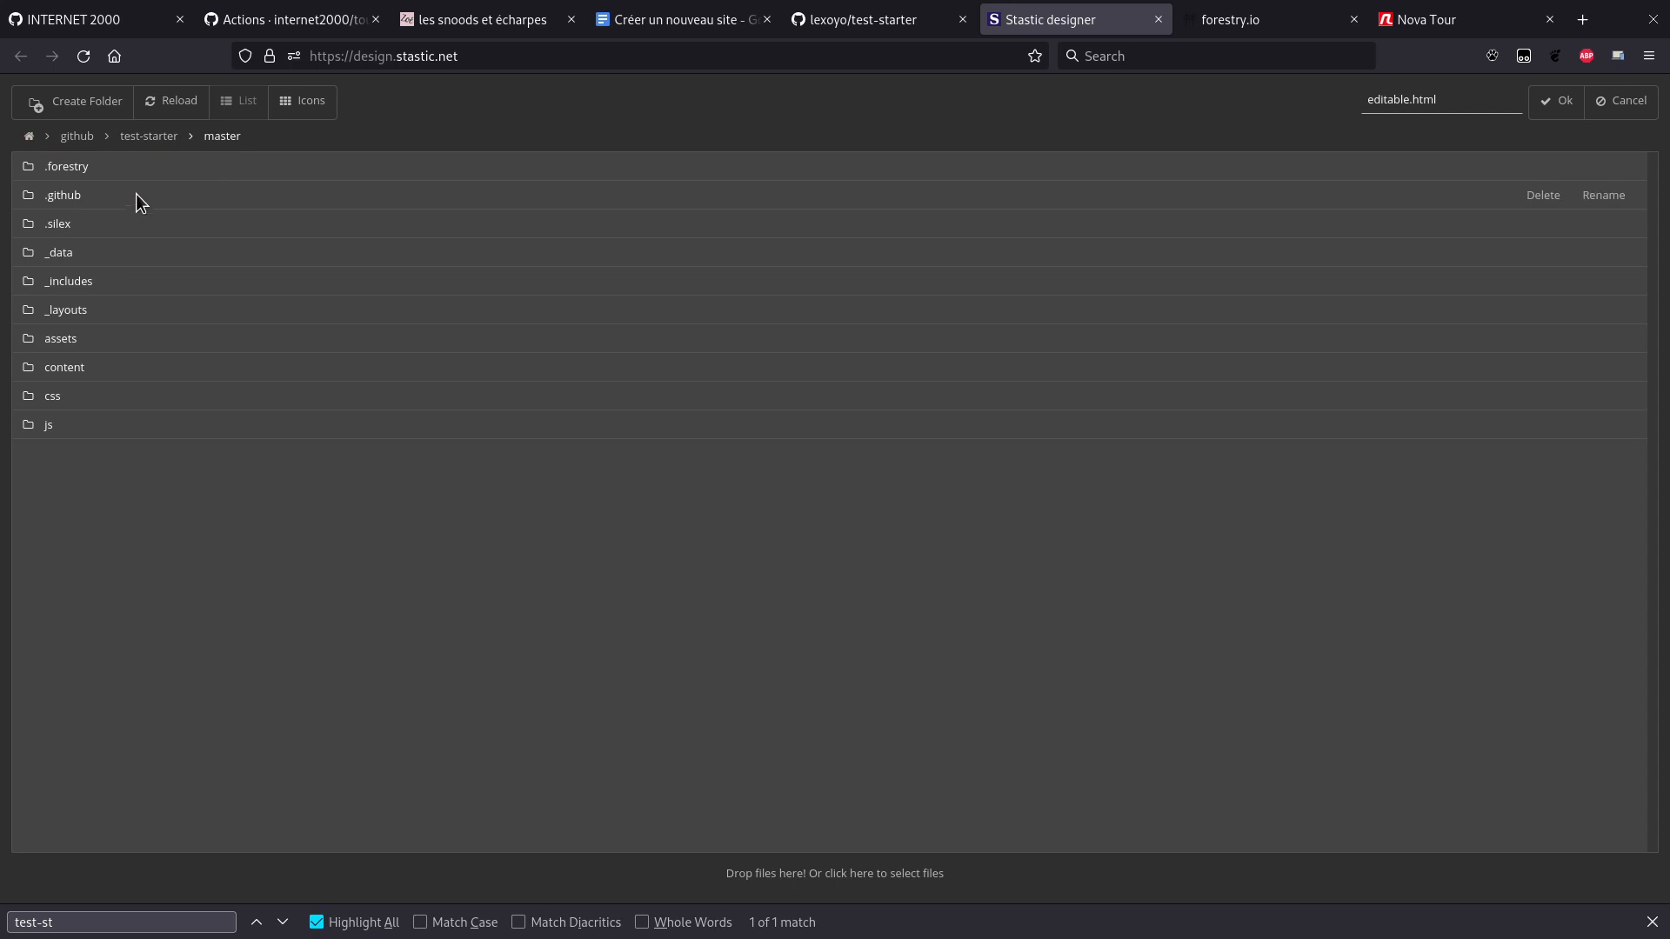
double_click(90, 223)
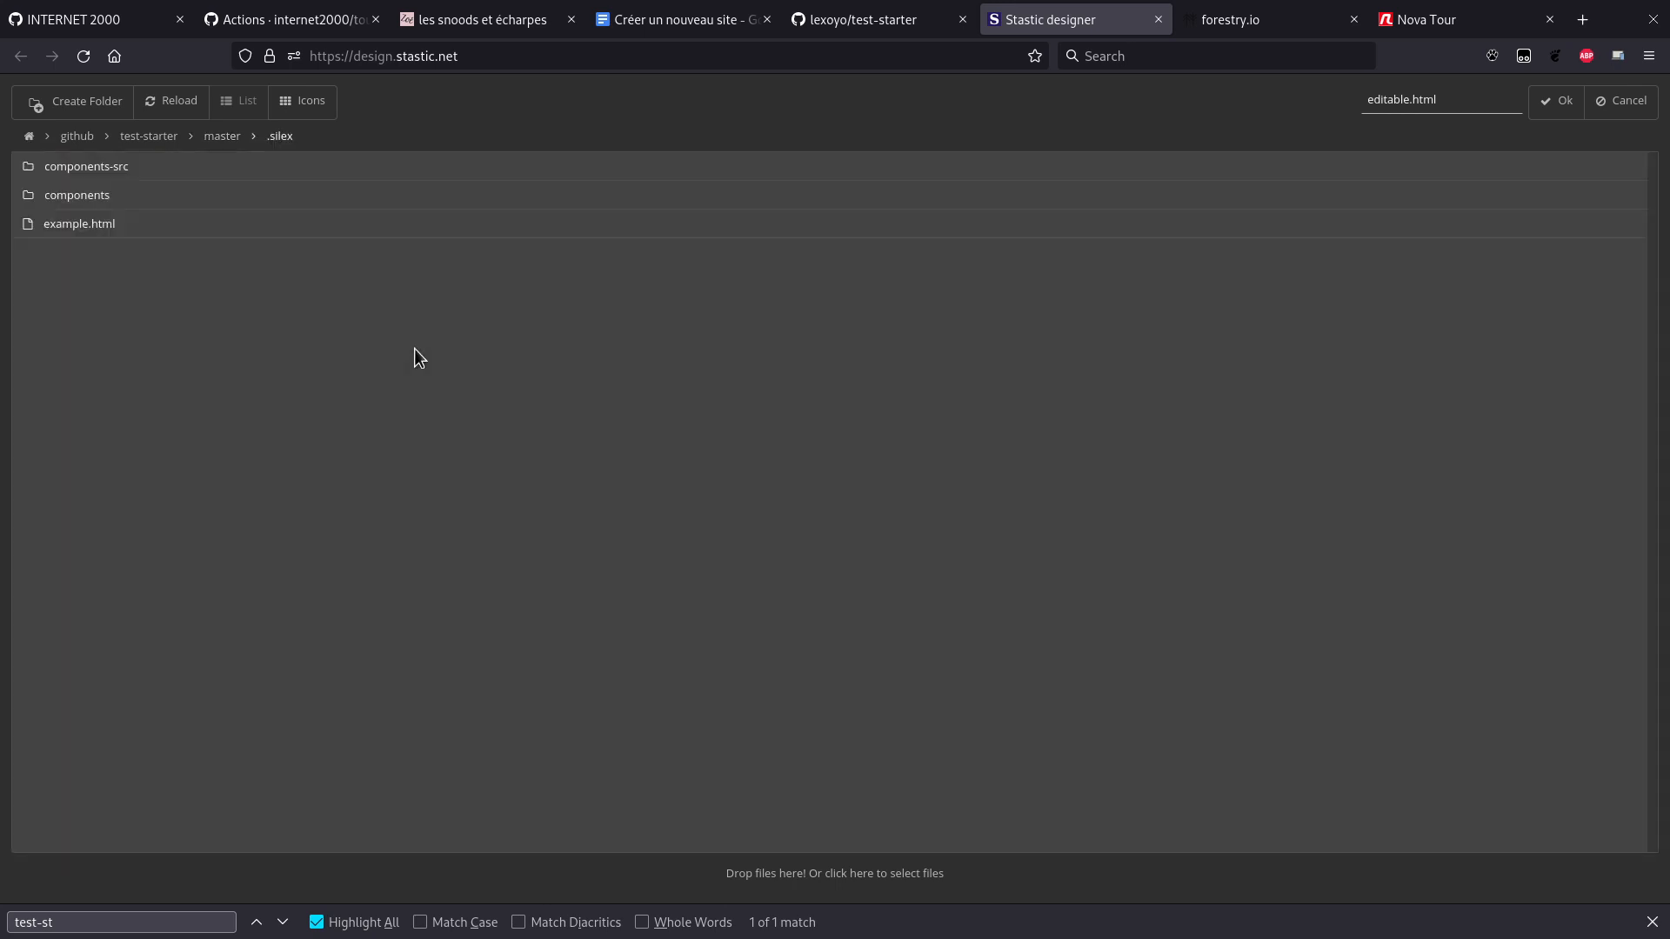
click(1549, 117)
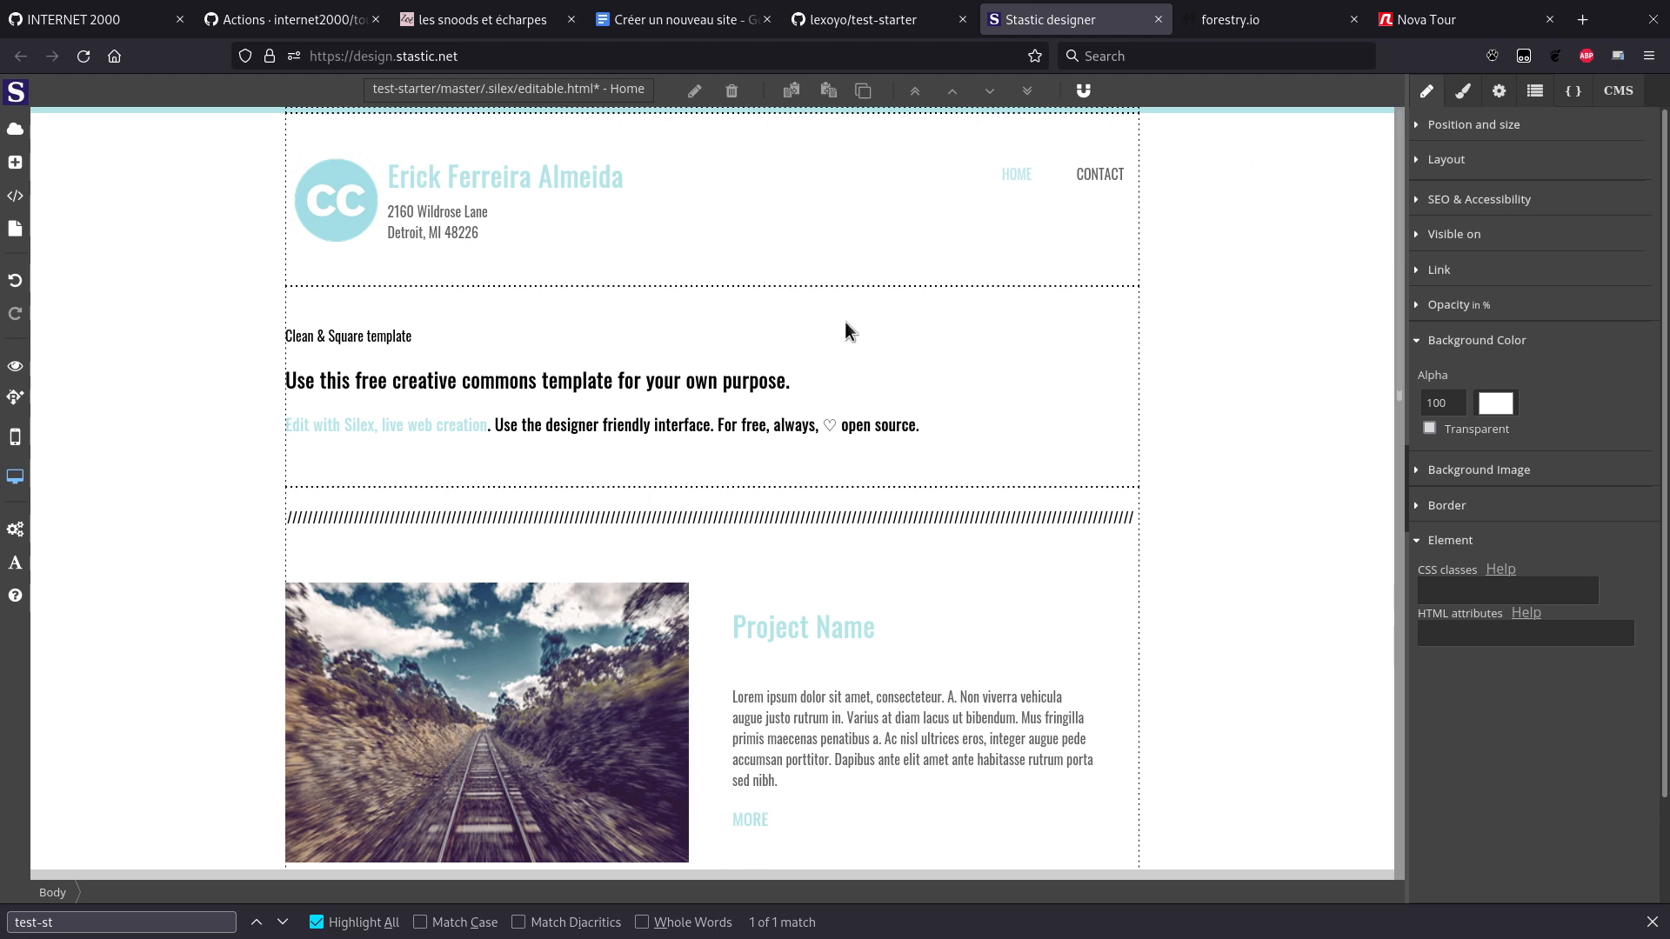
Step: Save the site and glance at its pages list
key(ctrl+s)
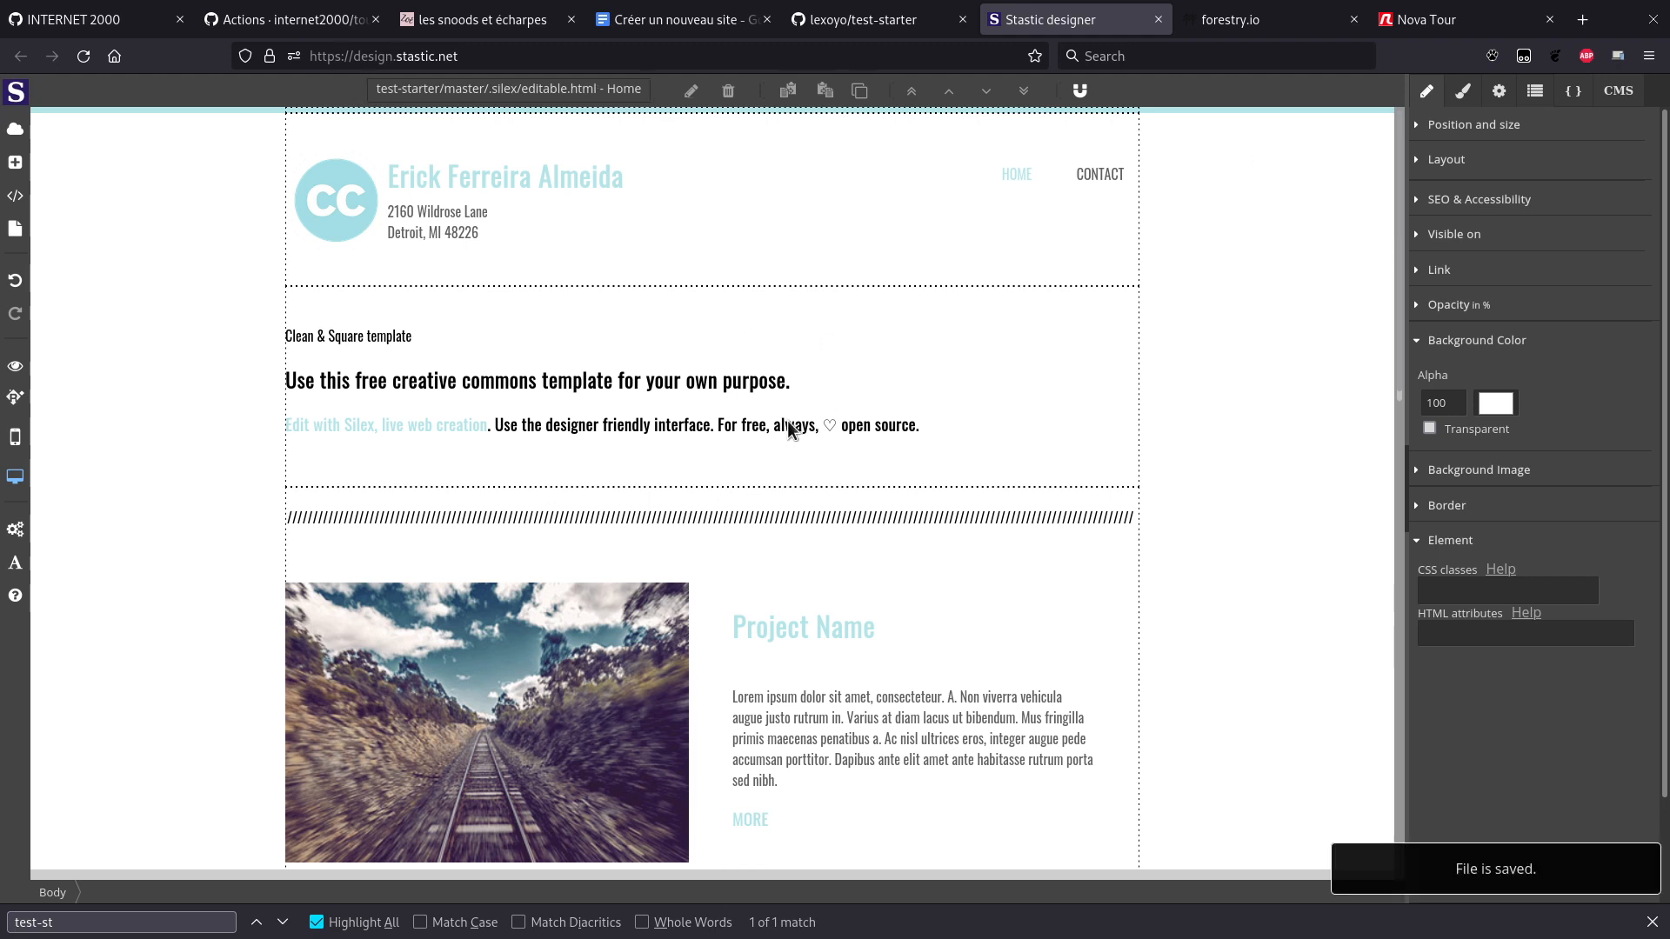
click(15, 230)
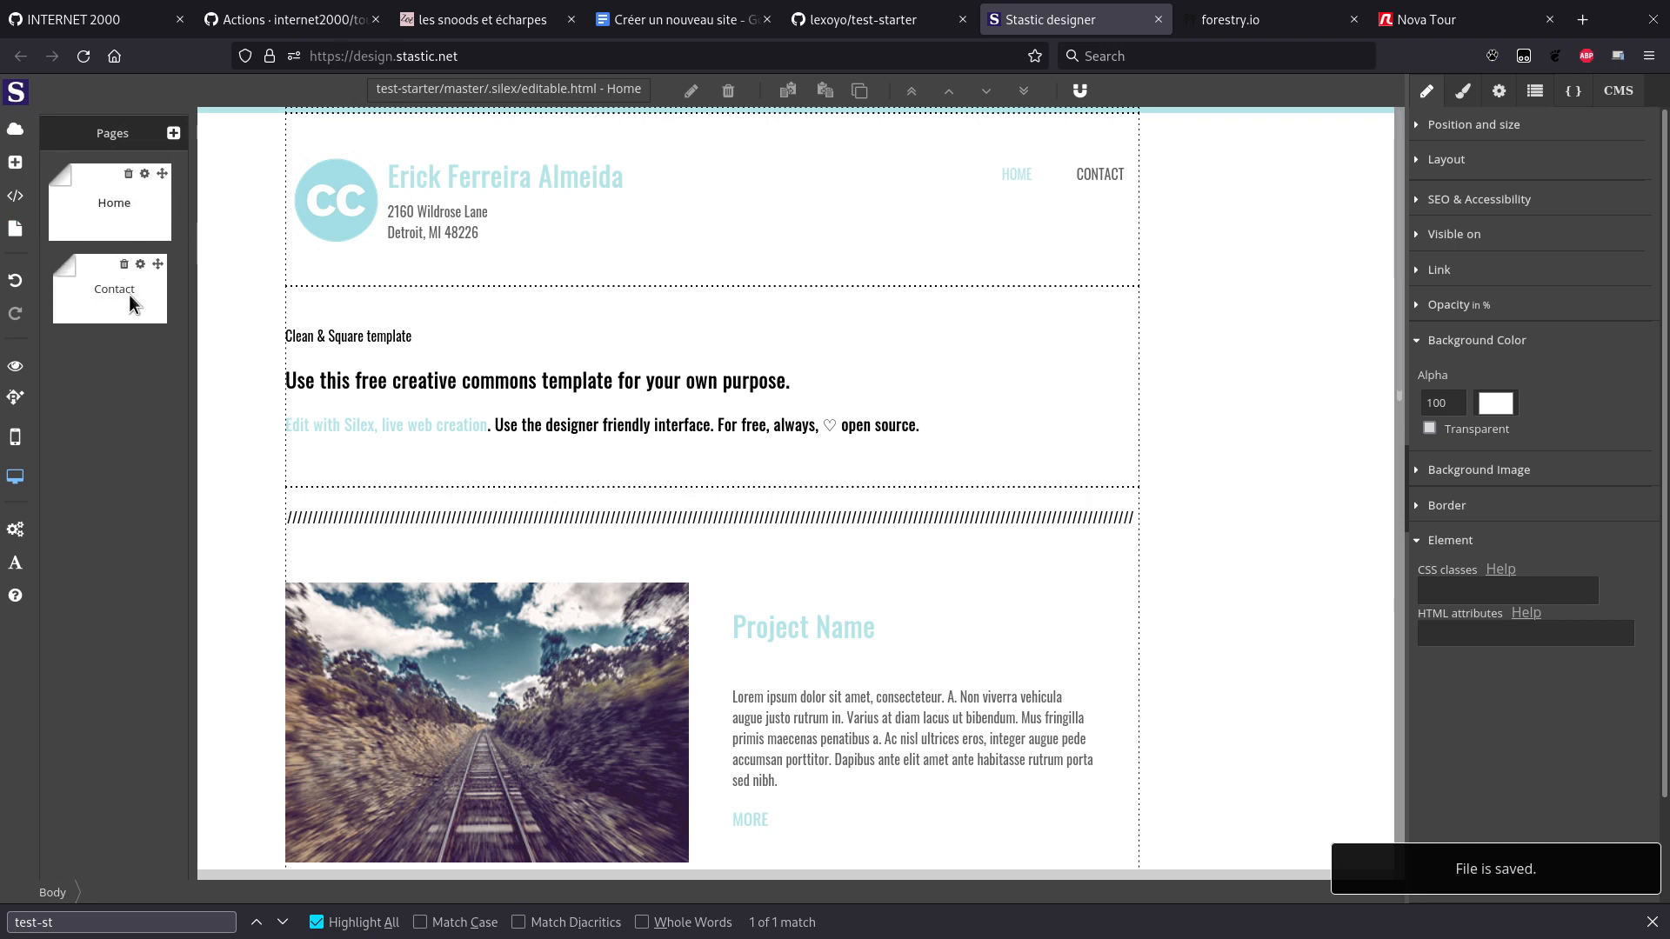
click(18, 231)
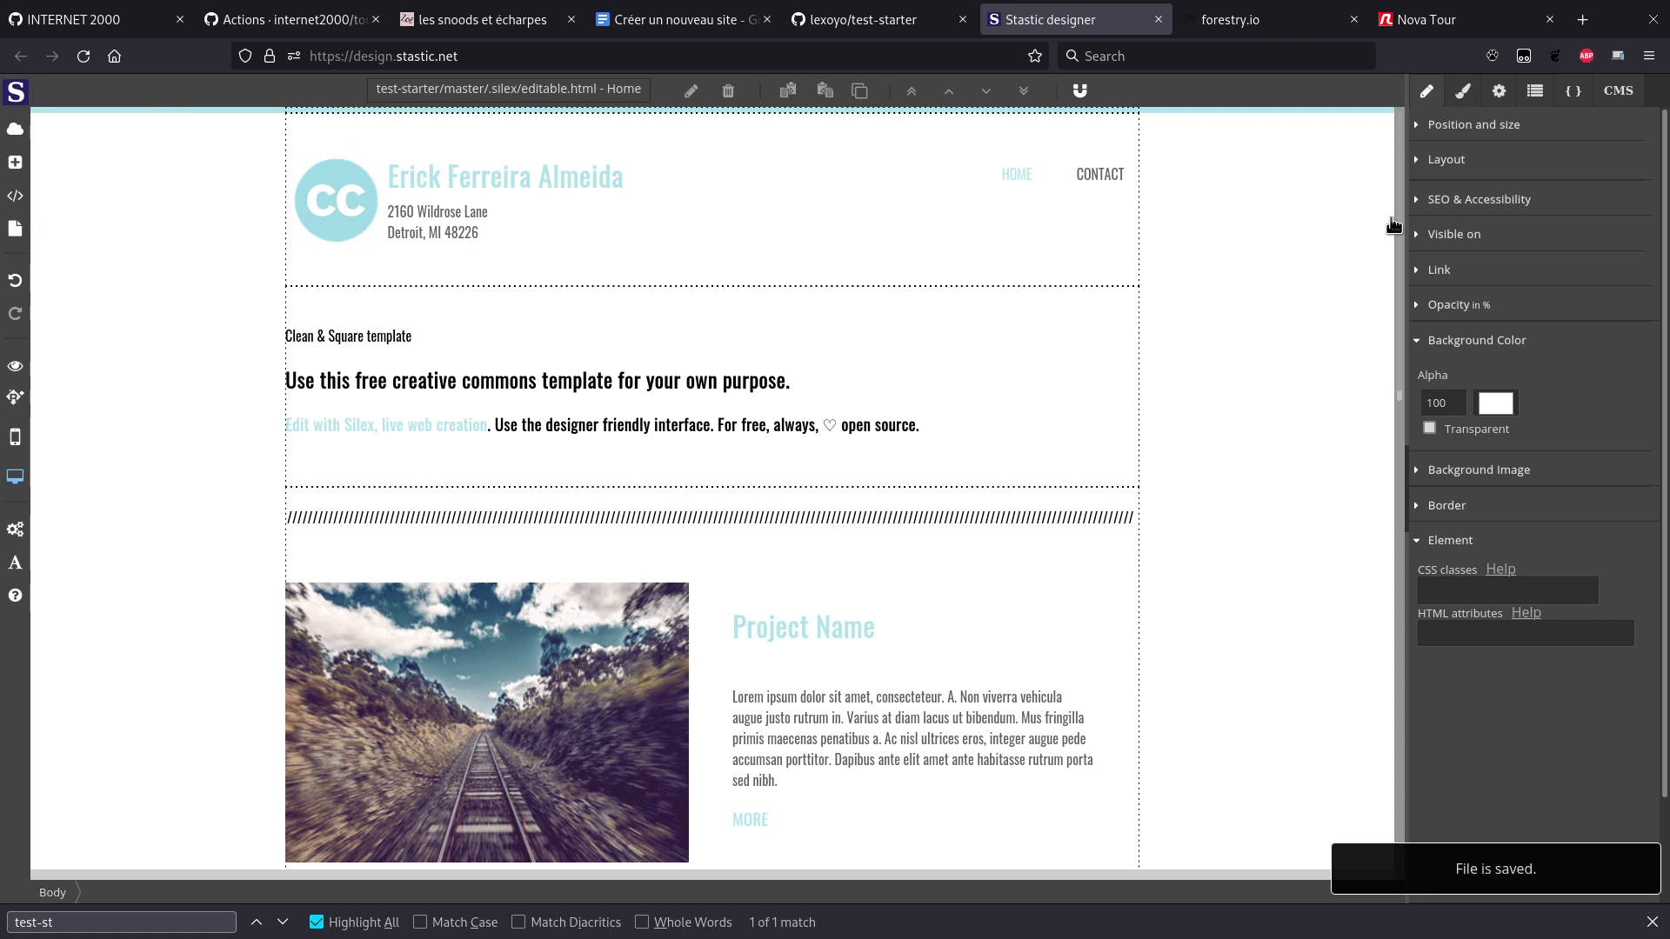
Step: Set the site's CMS adapter to Forestry, save, and start publishing
click(1572, 97)
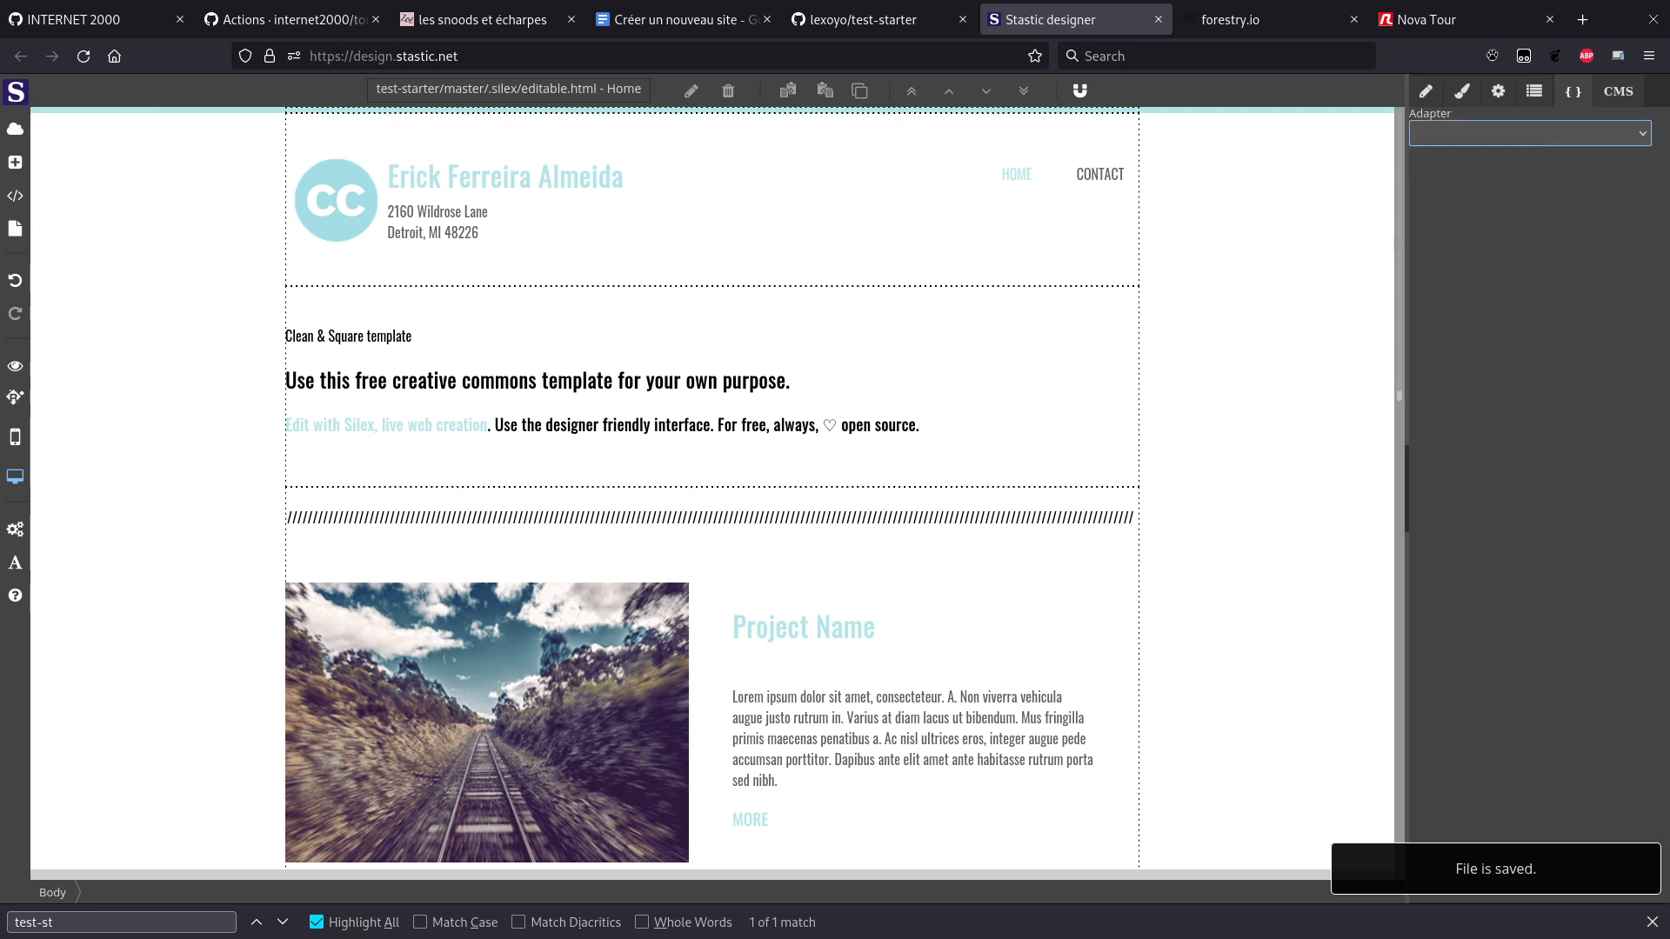
click(1622, 95)
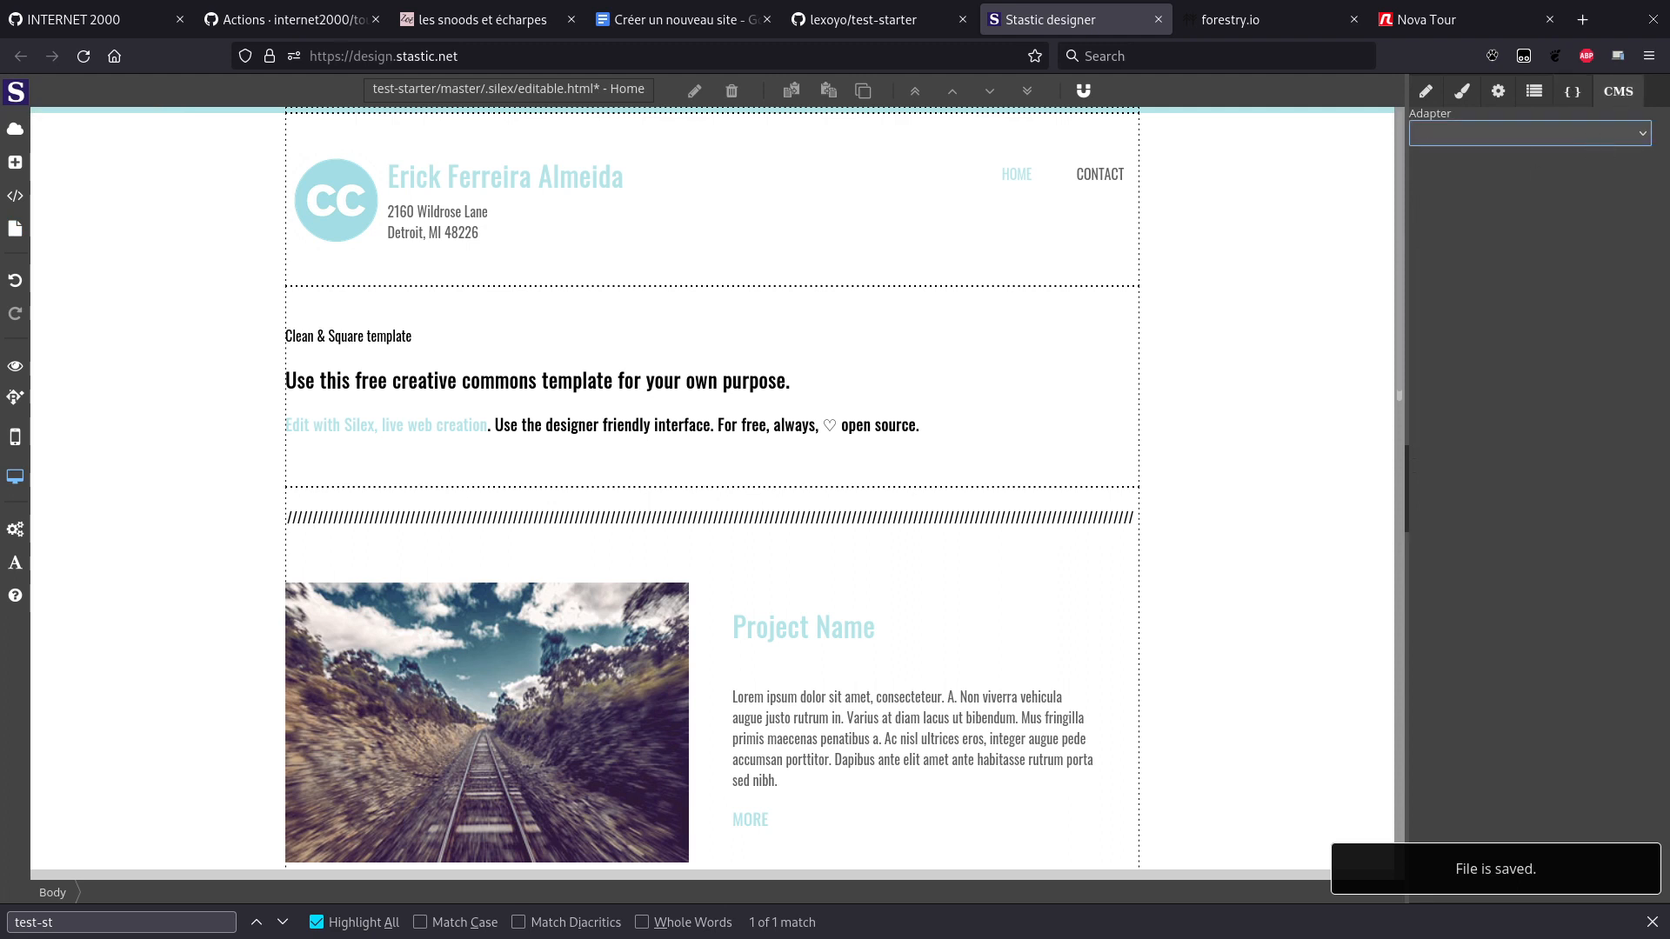
click(1574, 187)
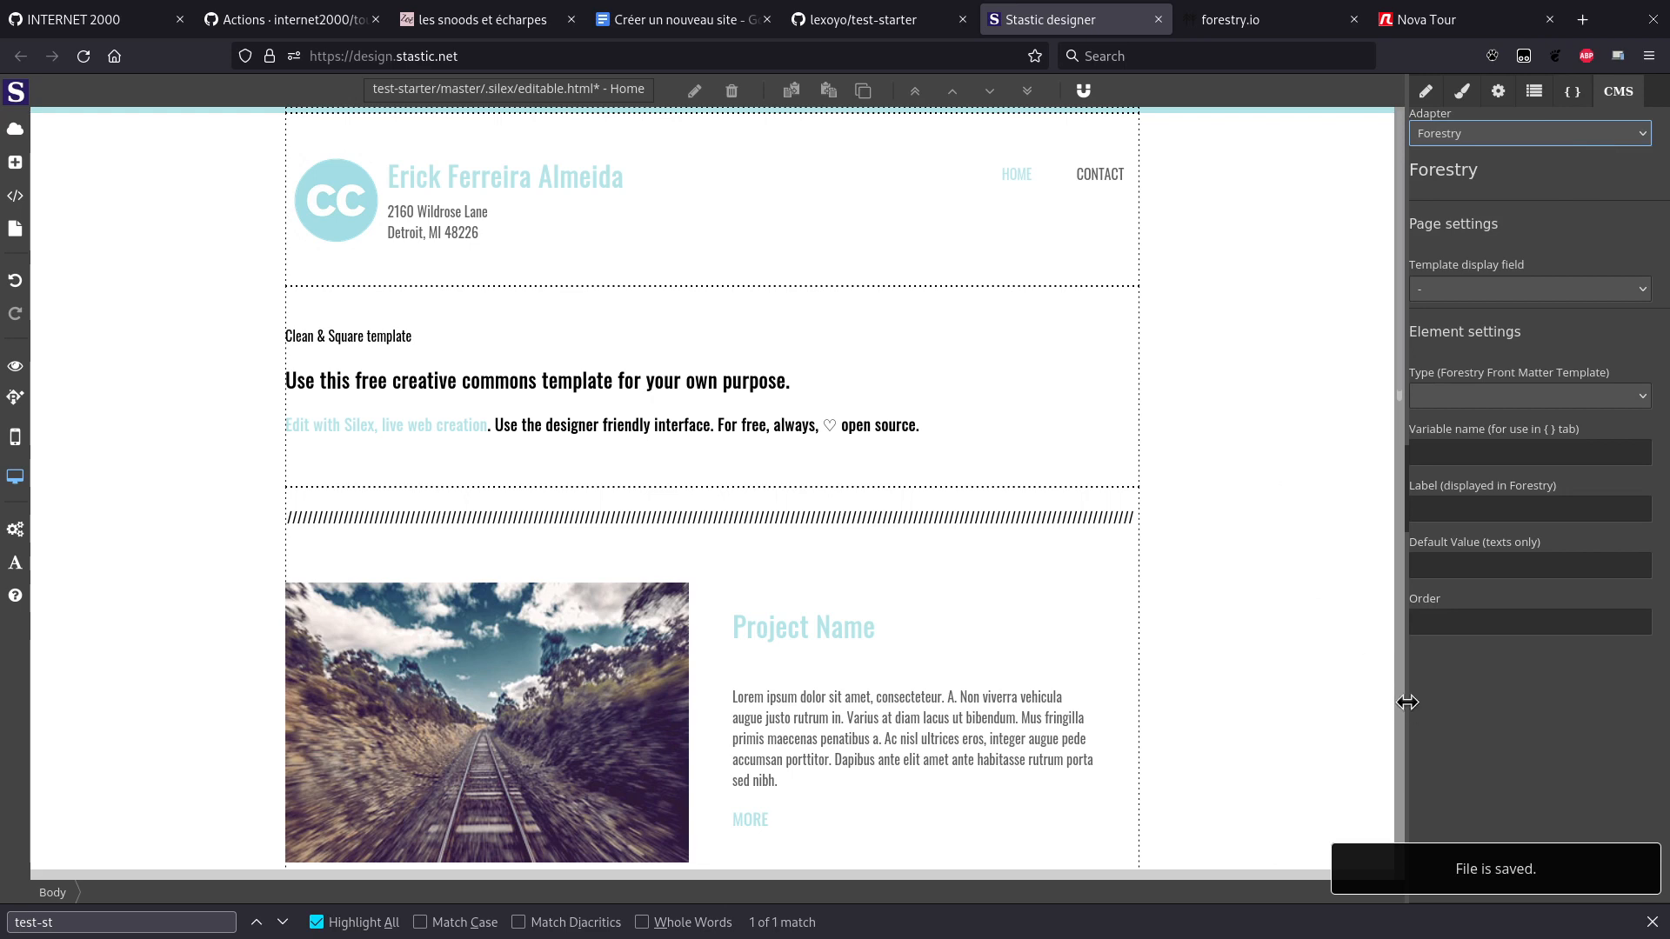
key(ctrl+s)
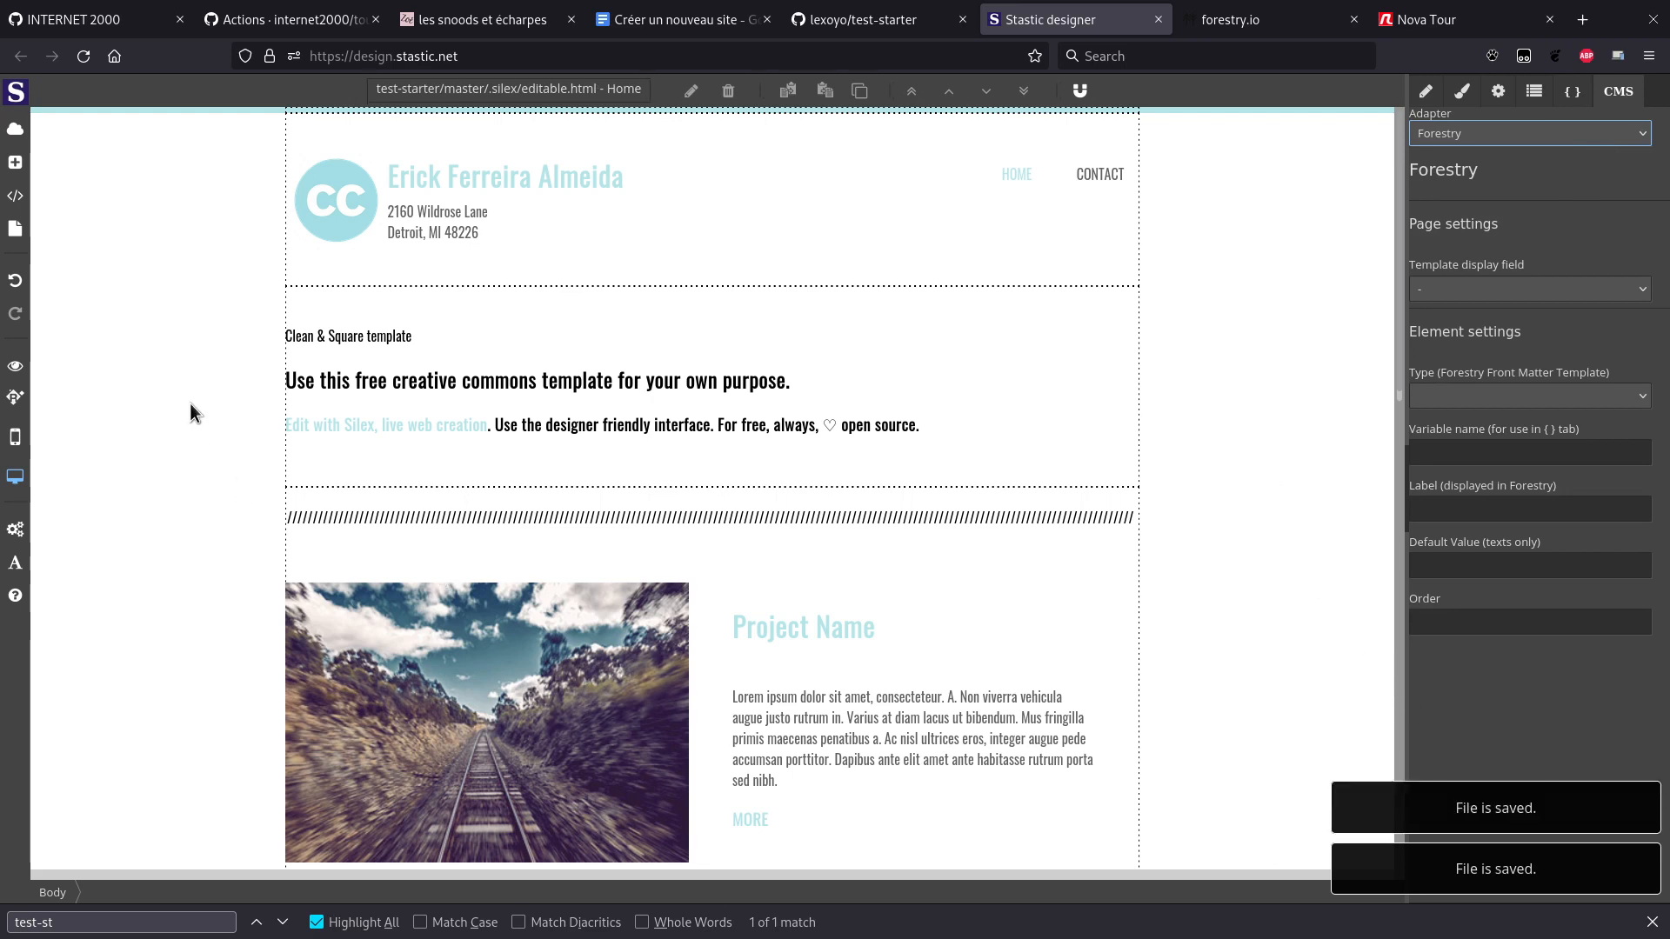
key(ctrl+o)
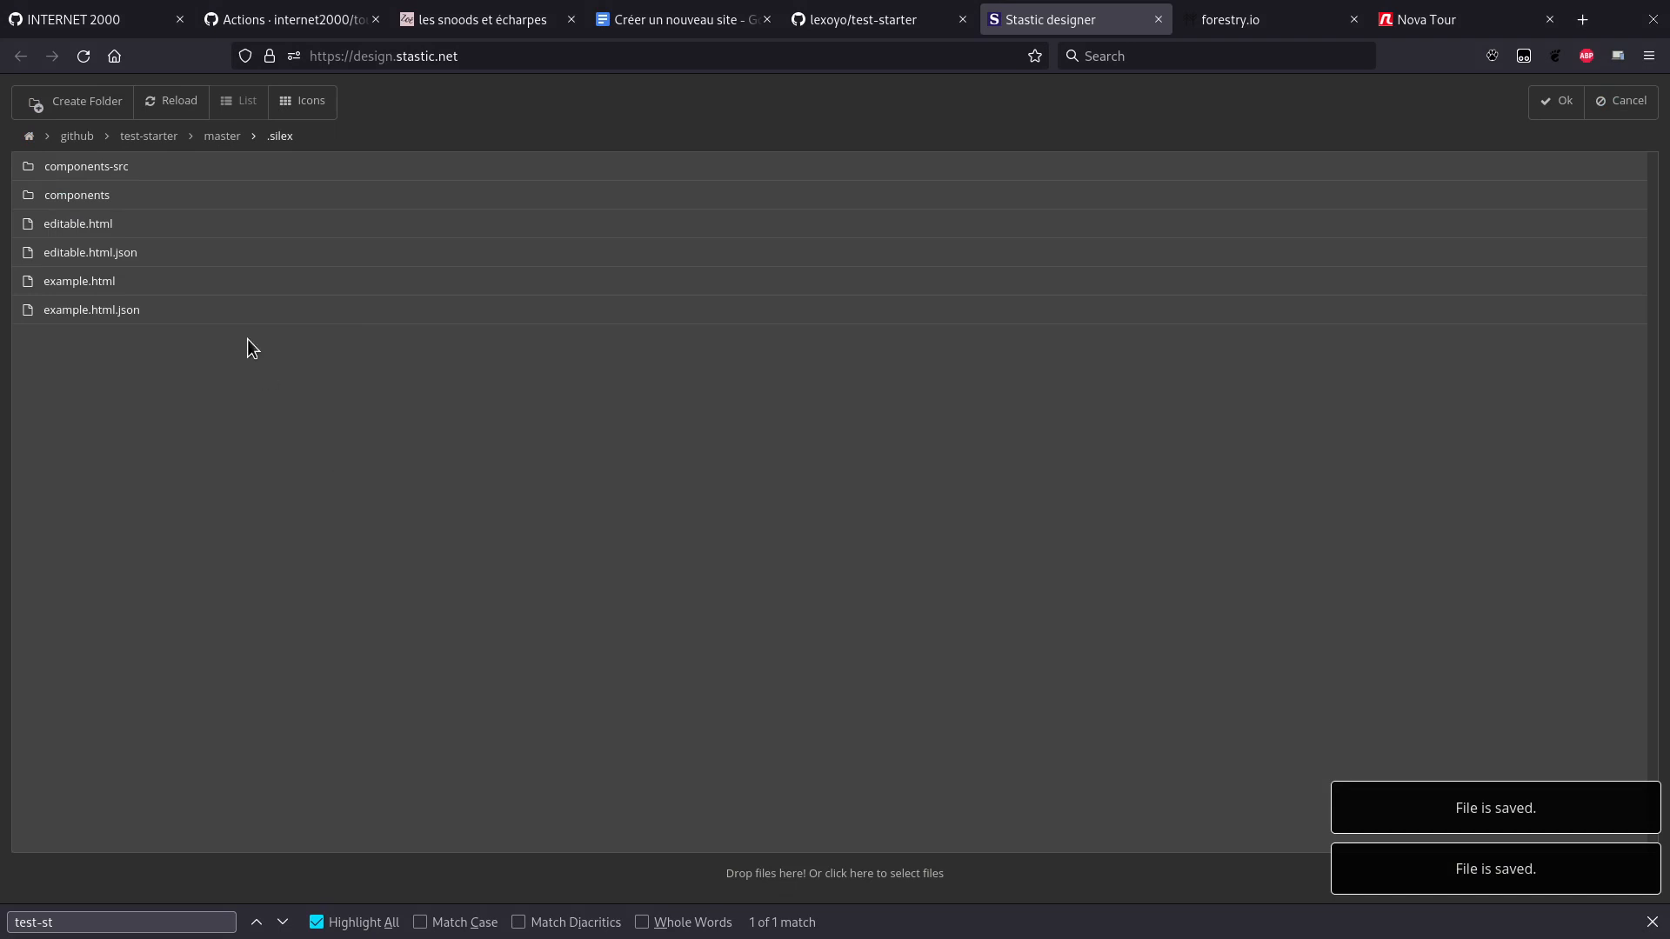
Step: Publish the site into test-starter's master folder and dismiss the publication report
click(227, 141)
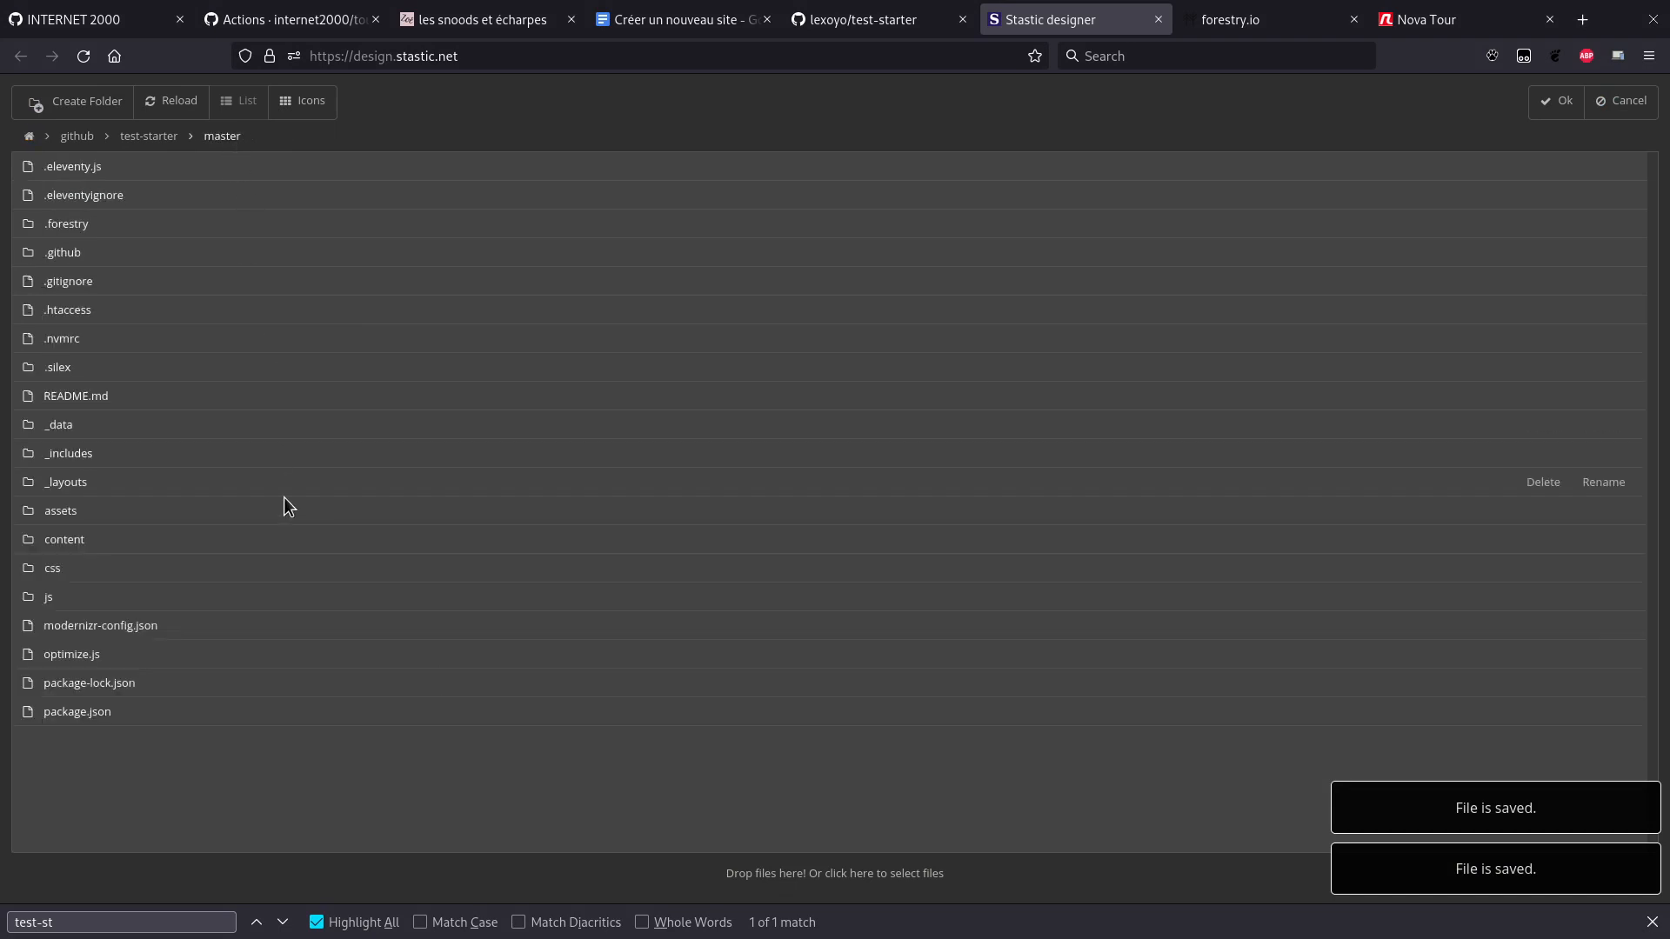
click(1556, 102)
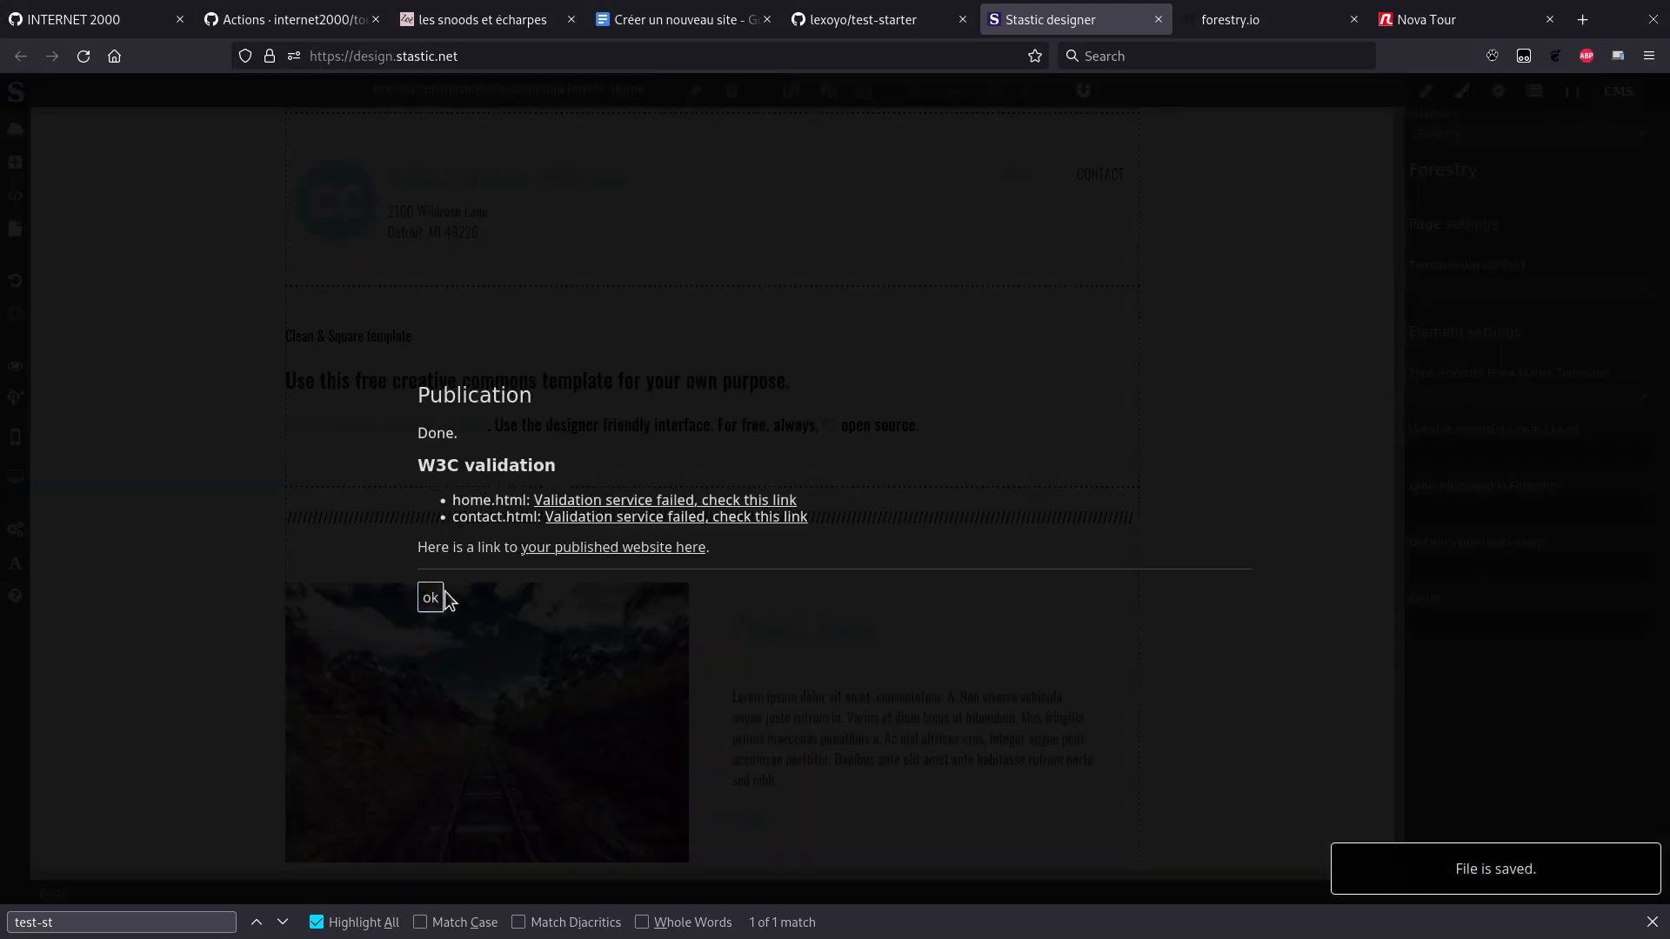
click(434, 606)
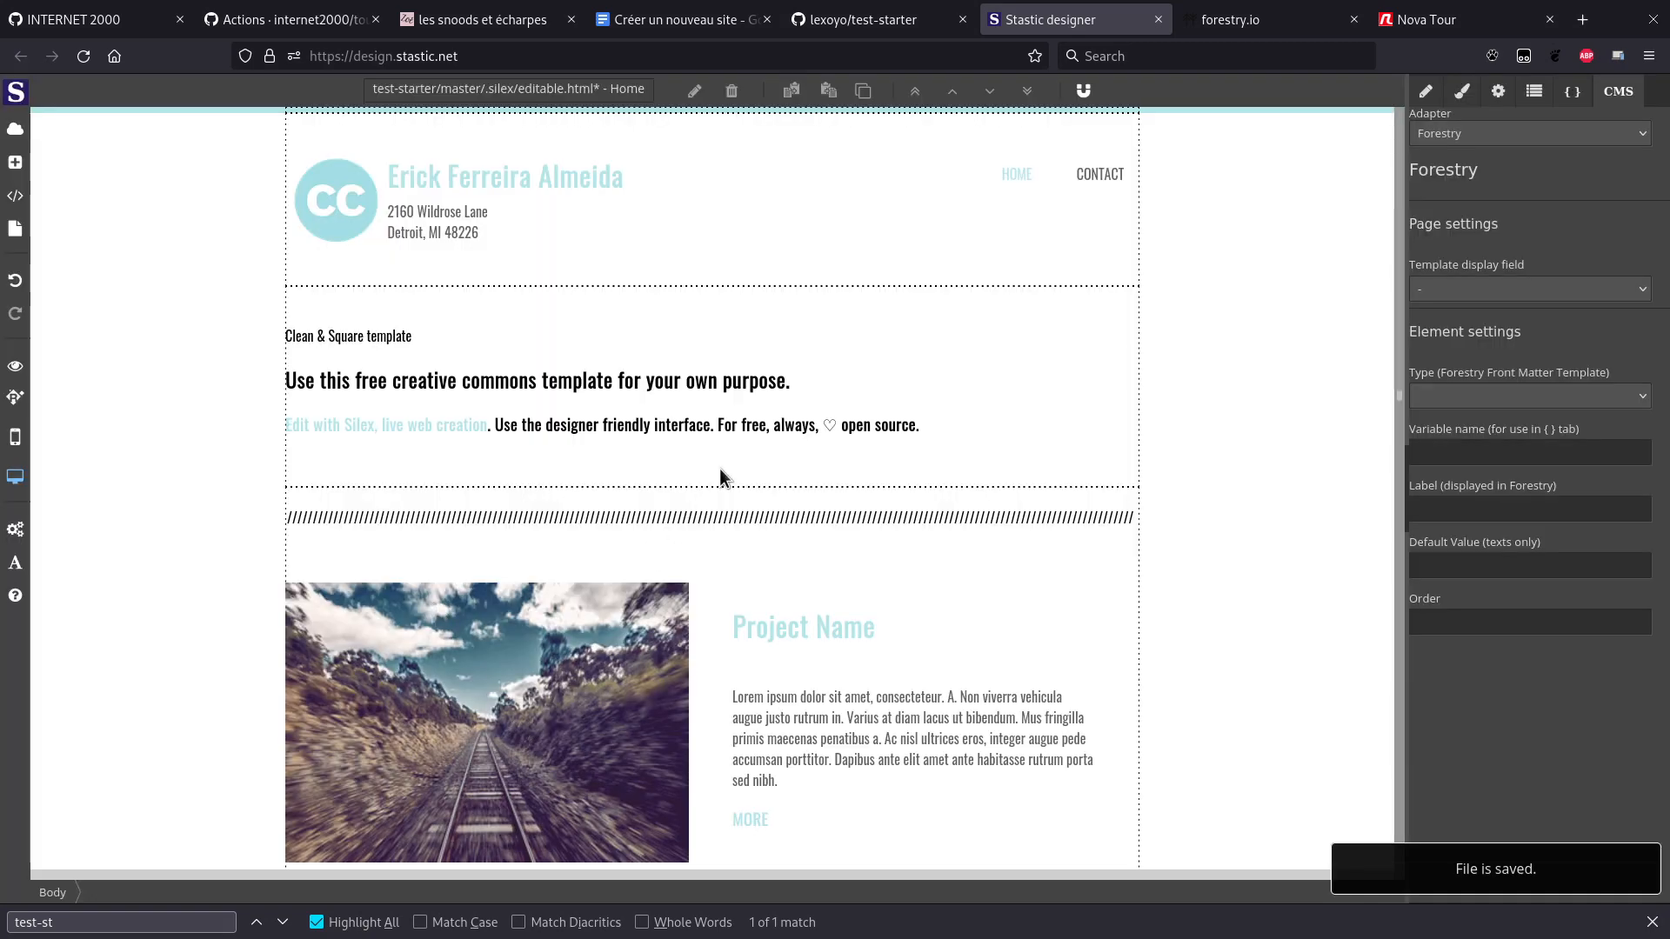
Step: Bring up Forestry's My sites dashboard, then return to the Silex editor
key(ctrl+shift+Tab)
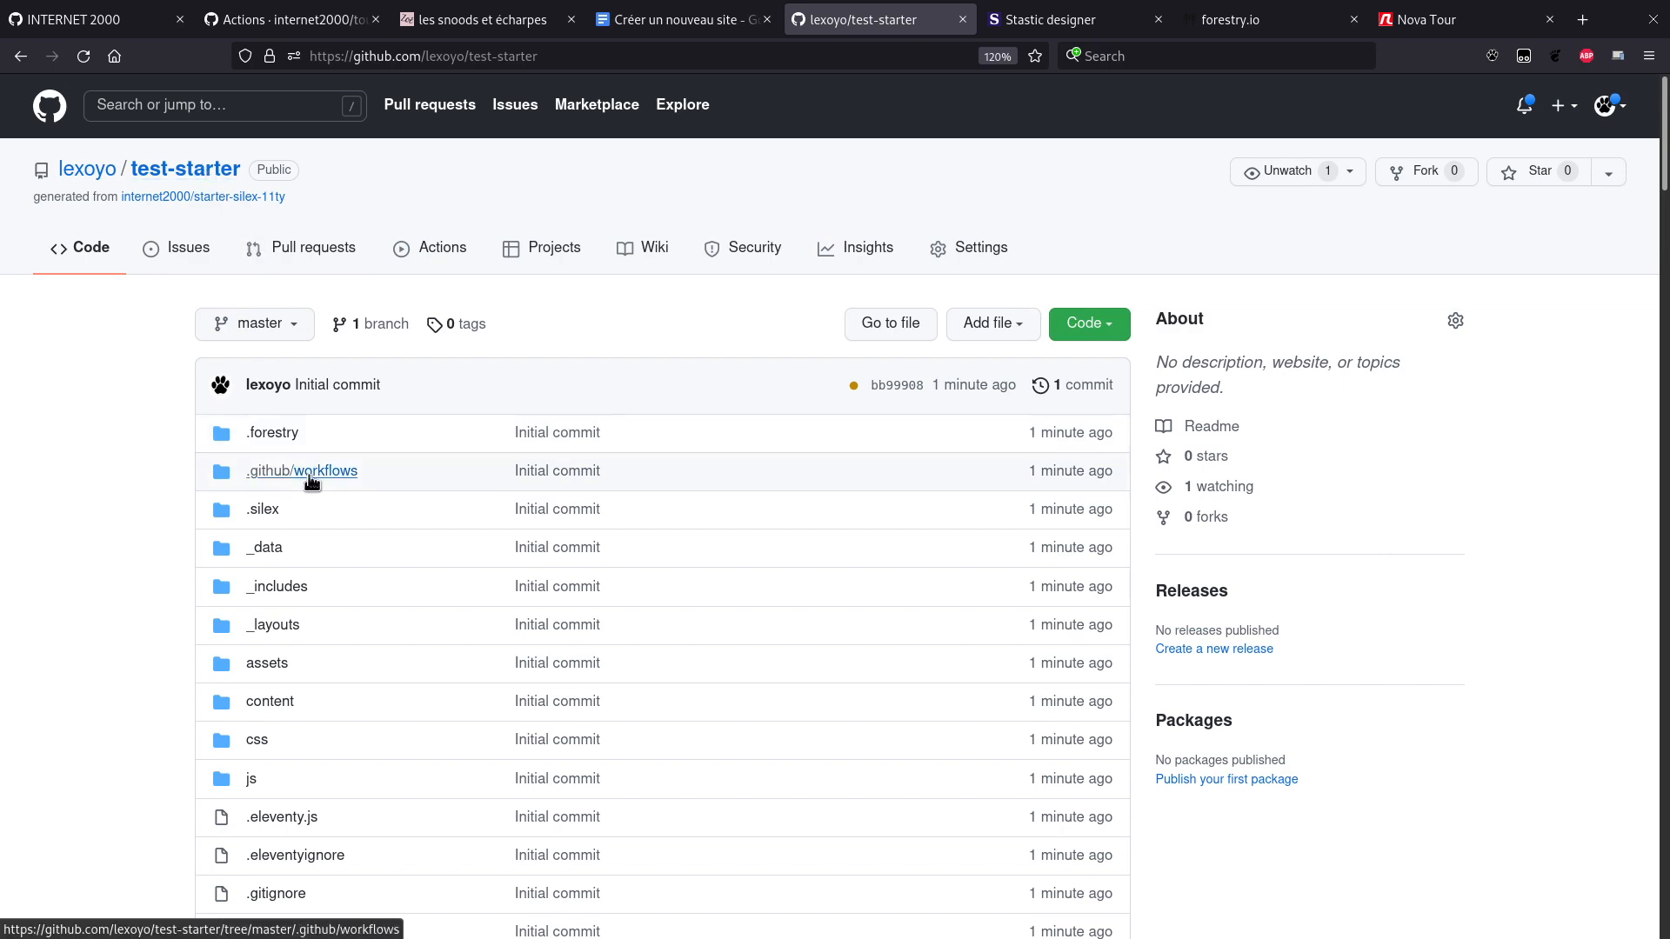
scroll(311, 481, down, 2)
key(ctrl+Tab)
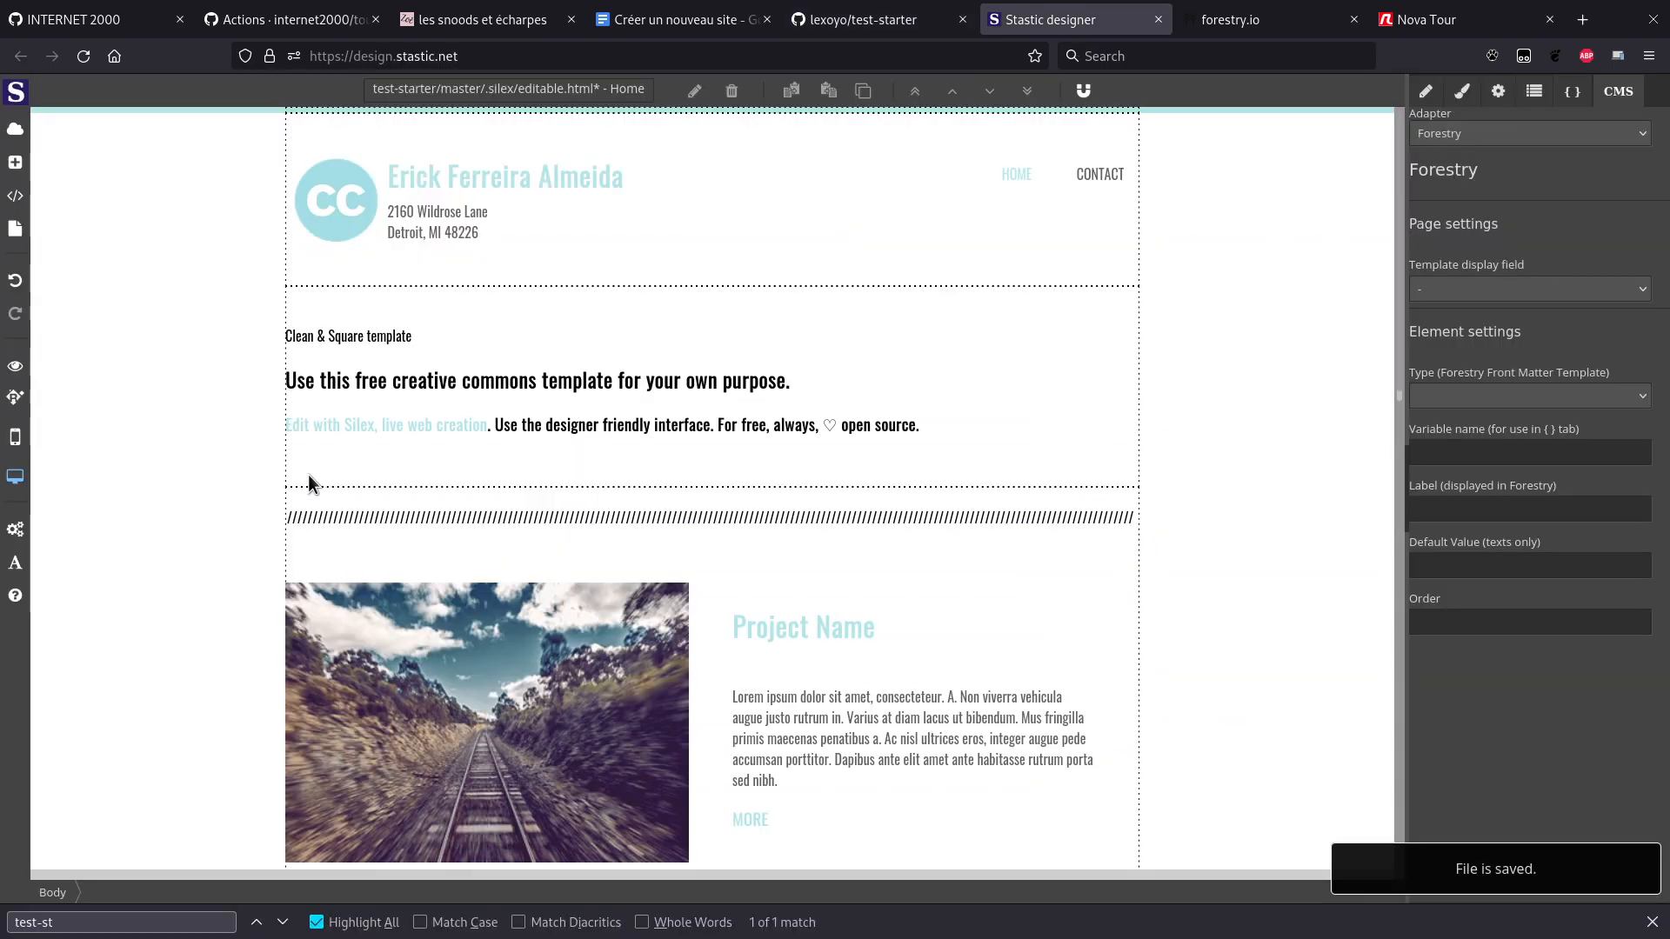
key(ctrl+Tab)
key(ctrl+shift+Tab)
key(ctrl+Tab)
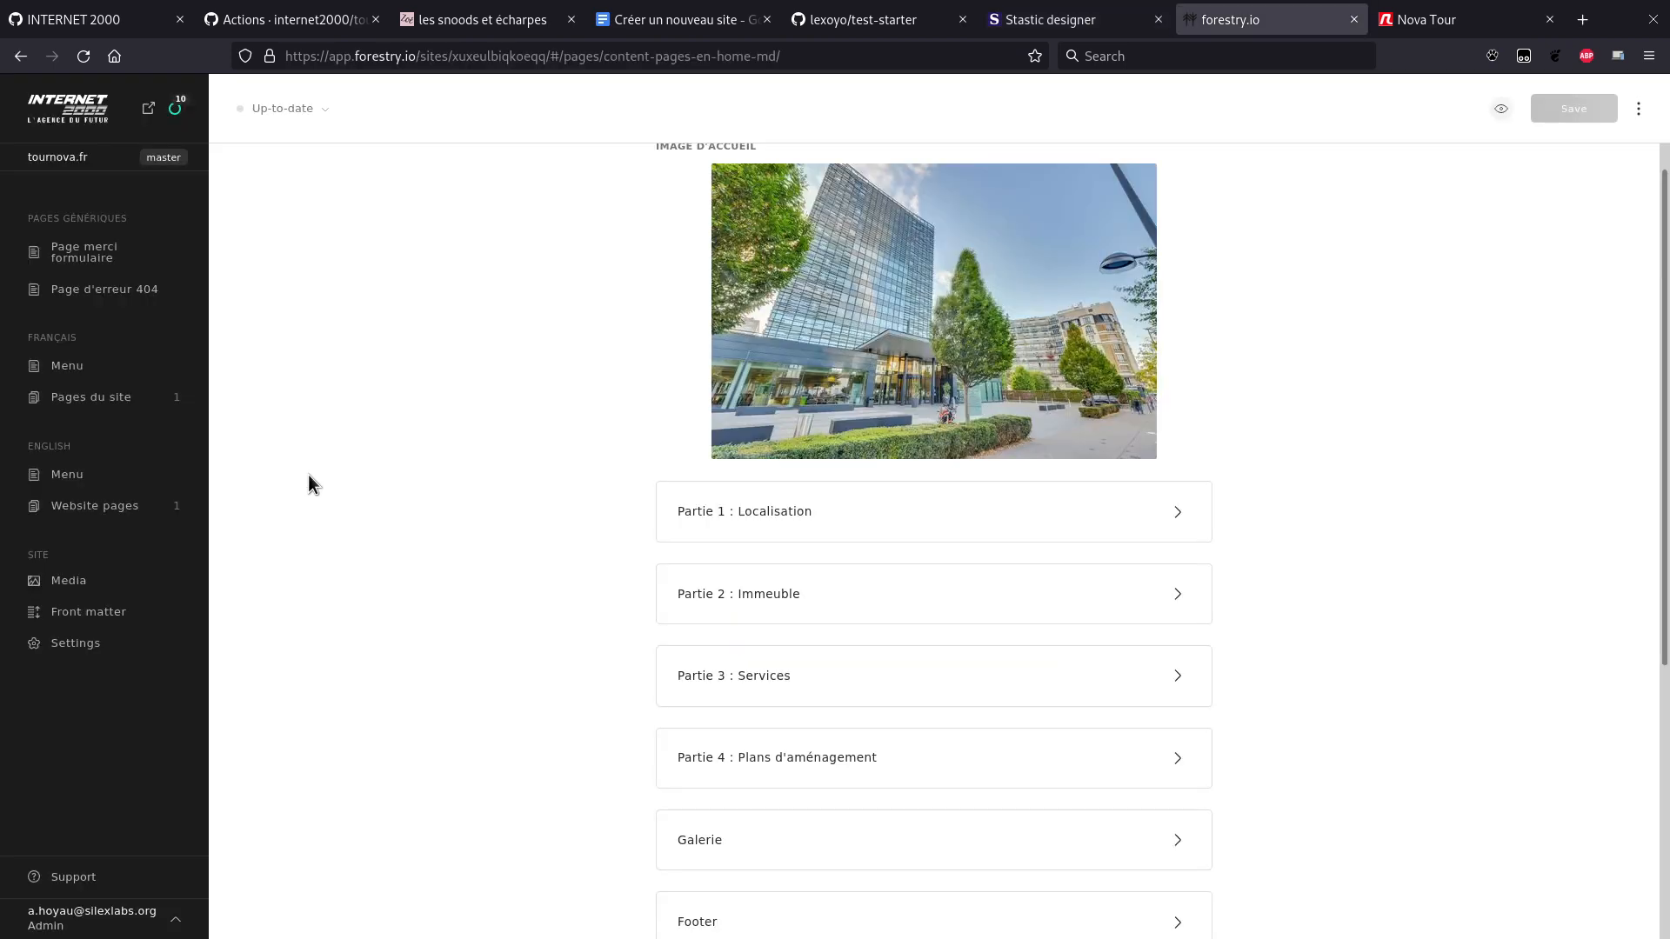
click(80, 108)
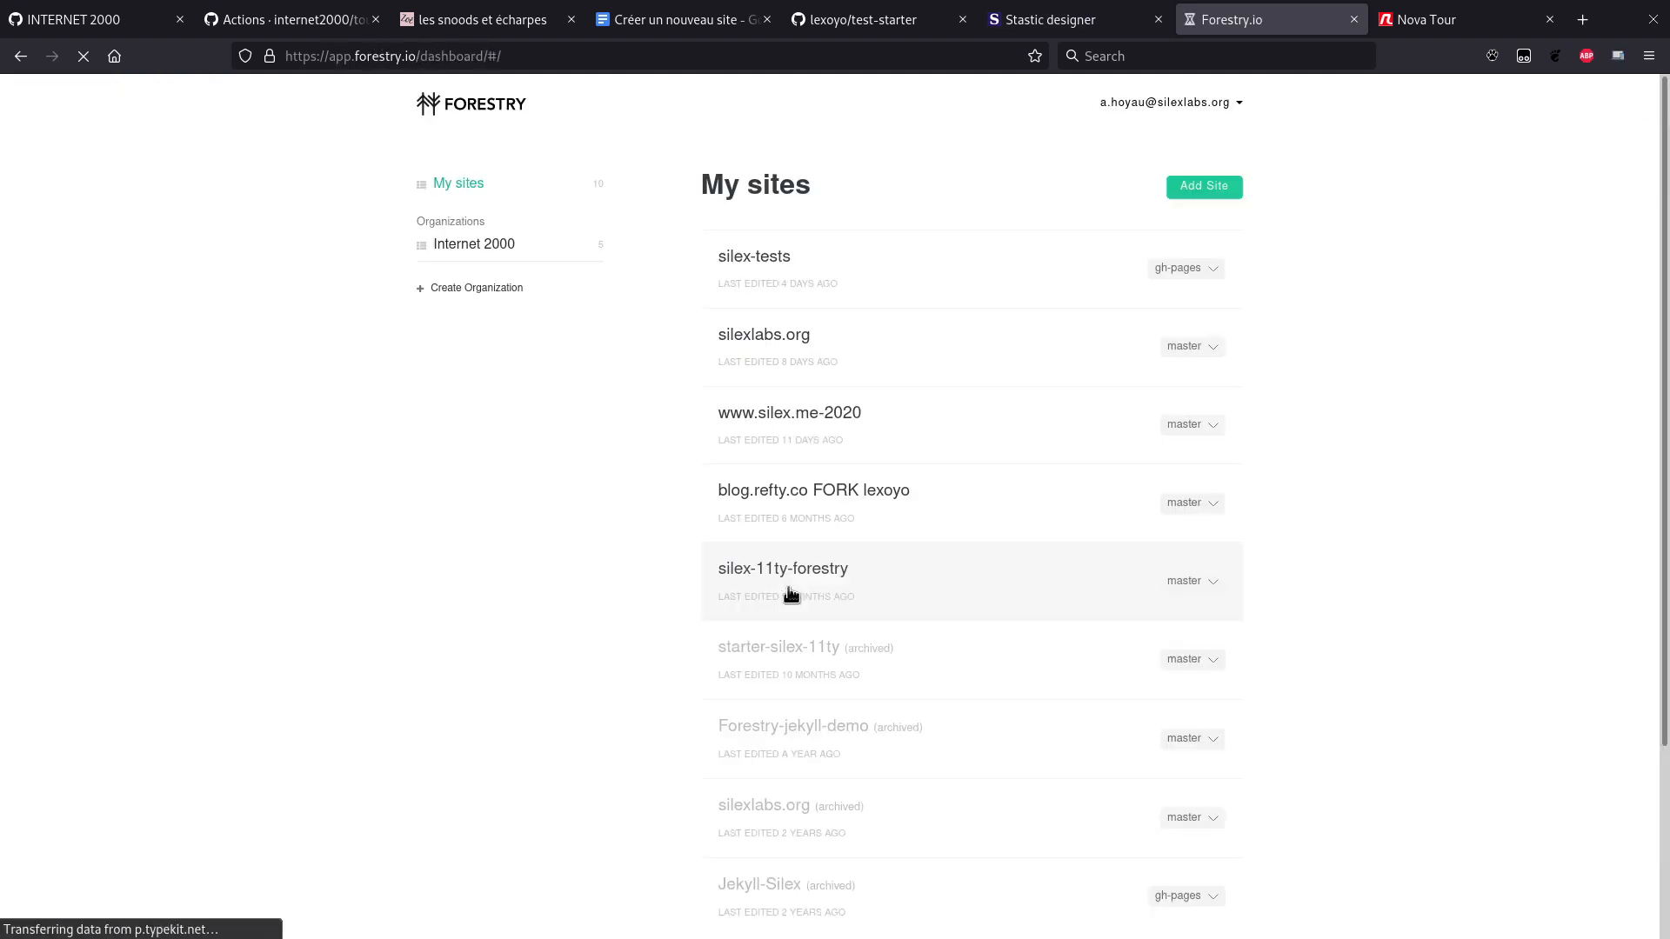
key(ctrl+Page_Up)
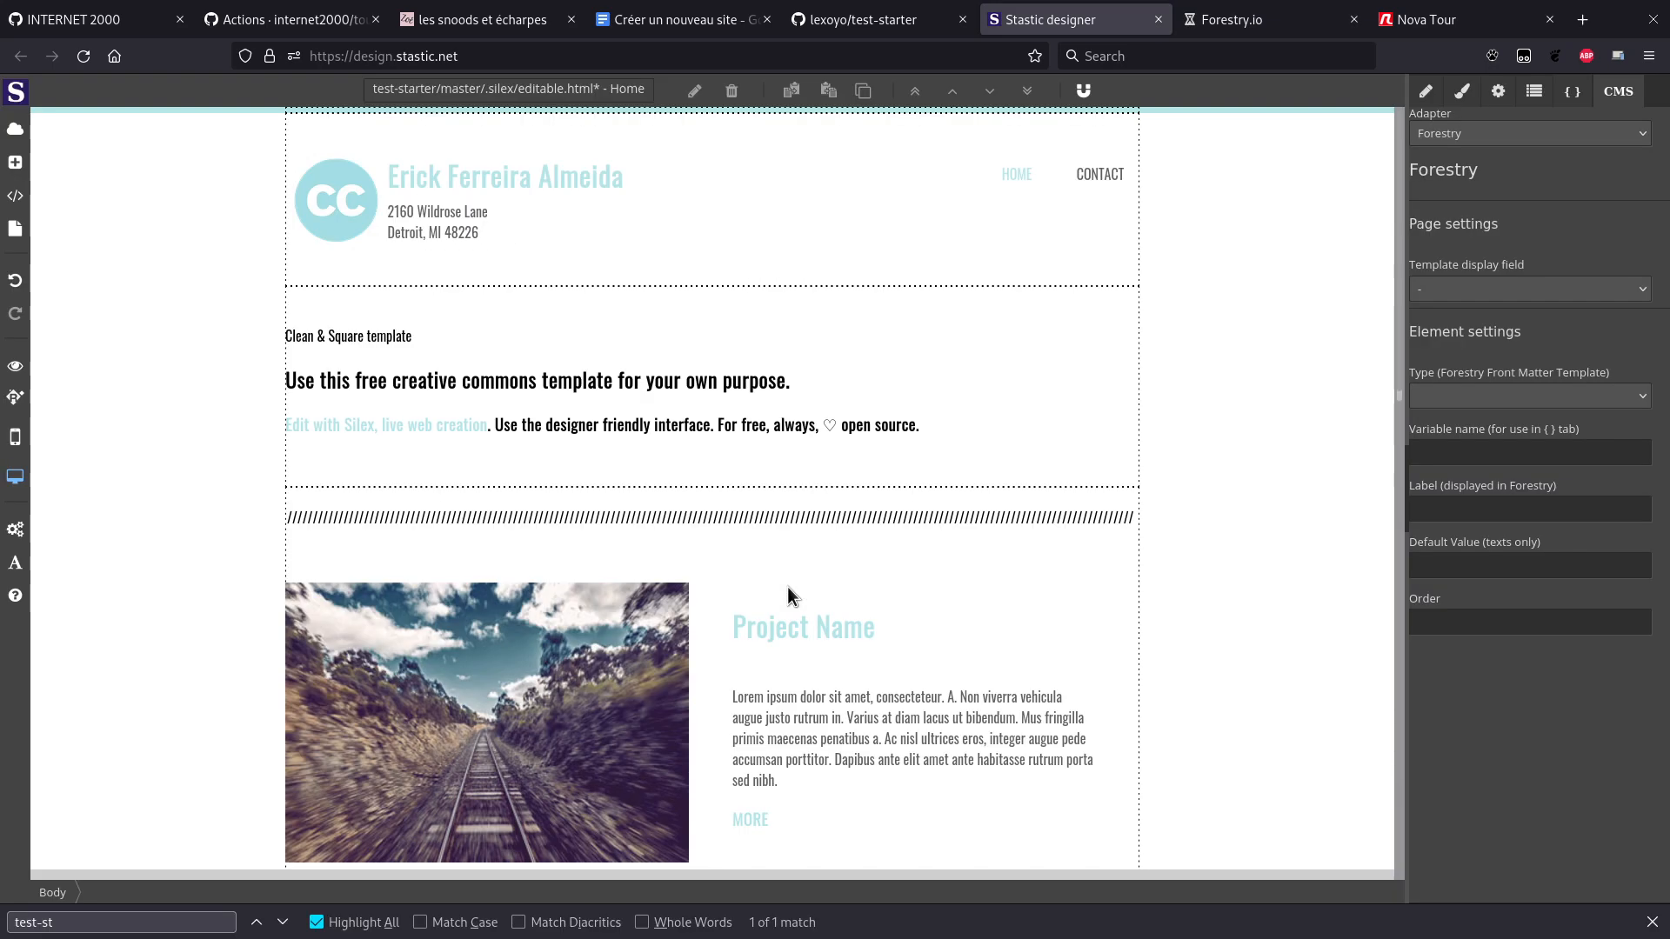
Step: Read through the test-starter README on GitHub and return to the top
key(ctrl+Page_Up)
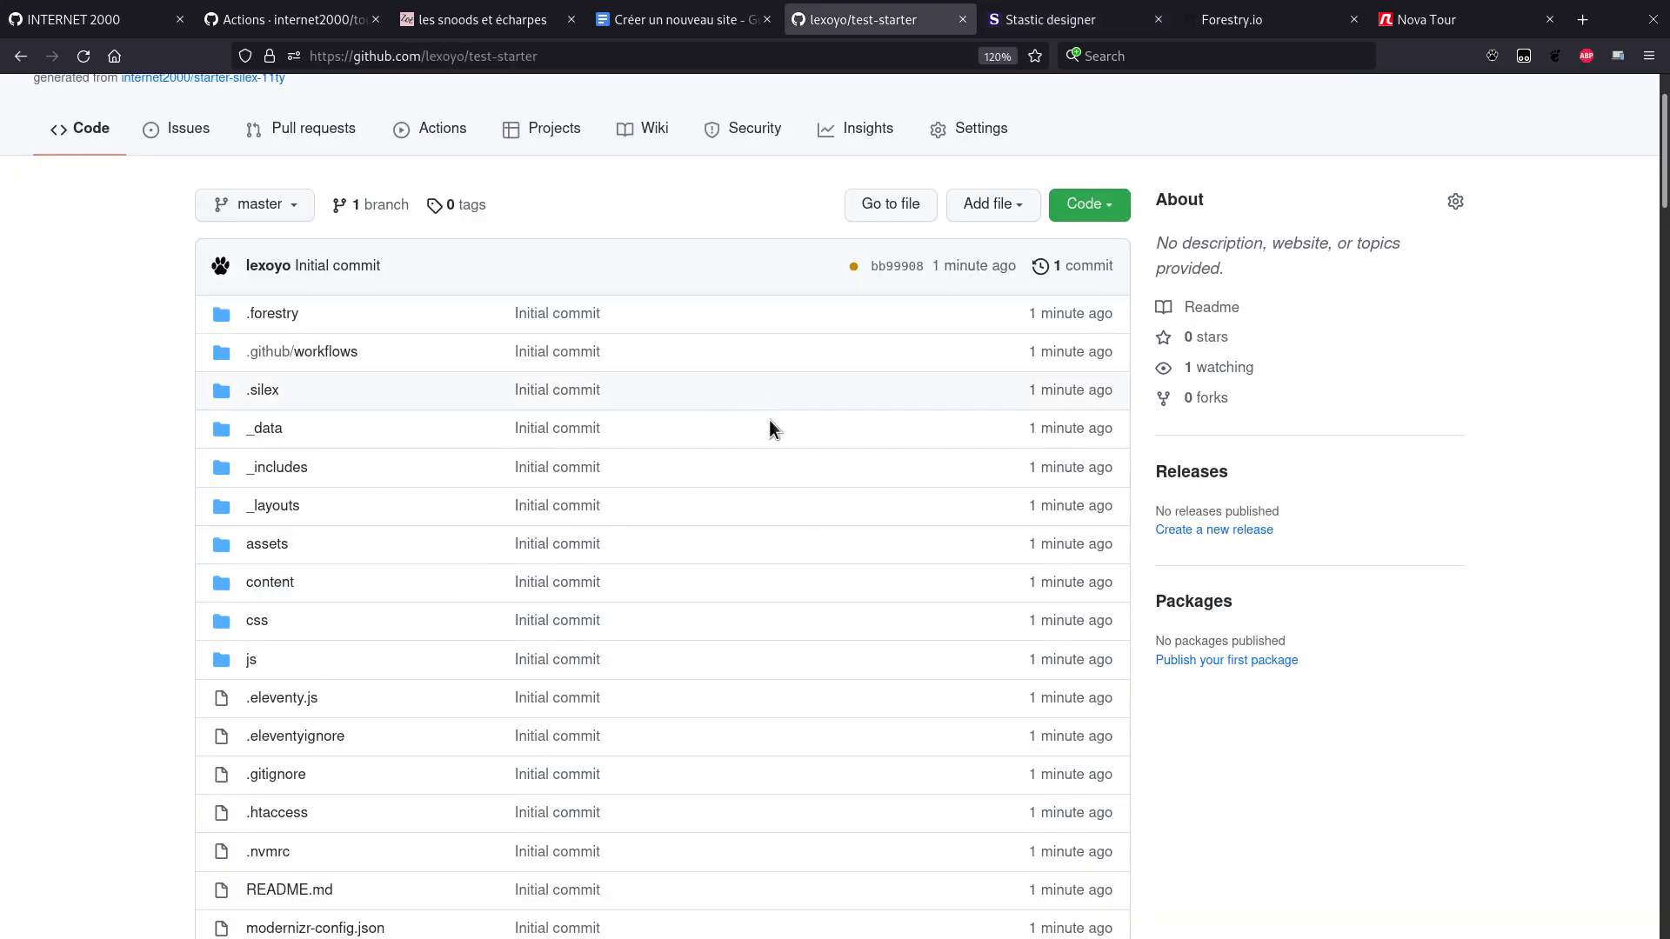
scroll(769, 441, down, 10)
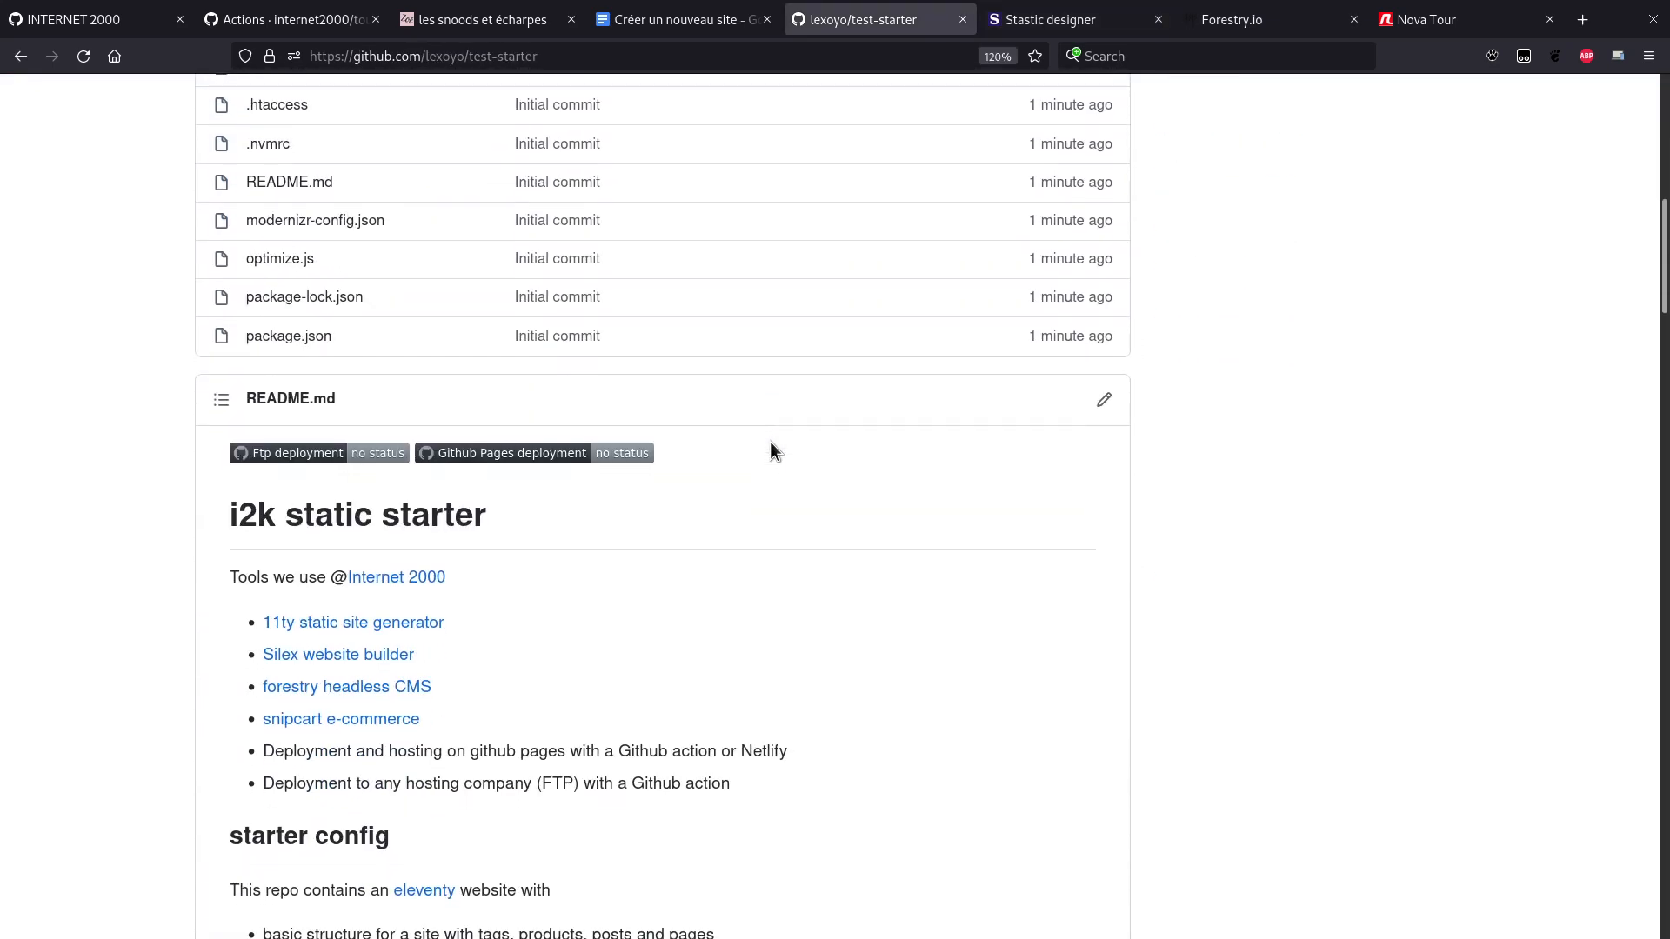
scroll(770, 440, down, 10)
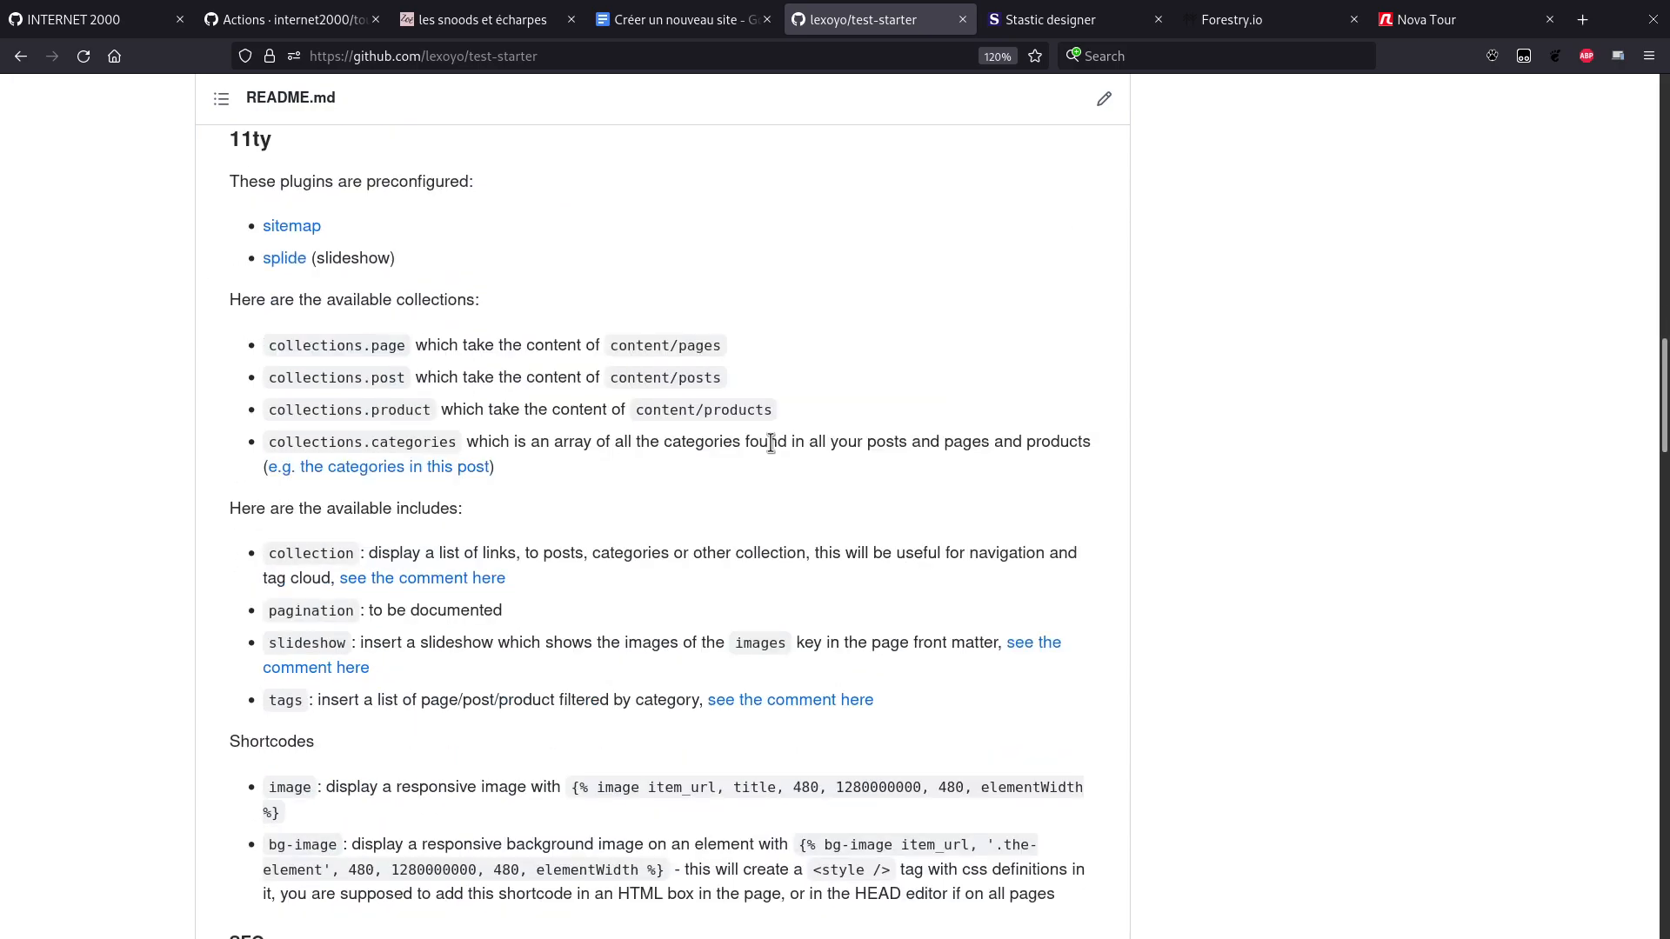
key(Home)
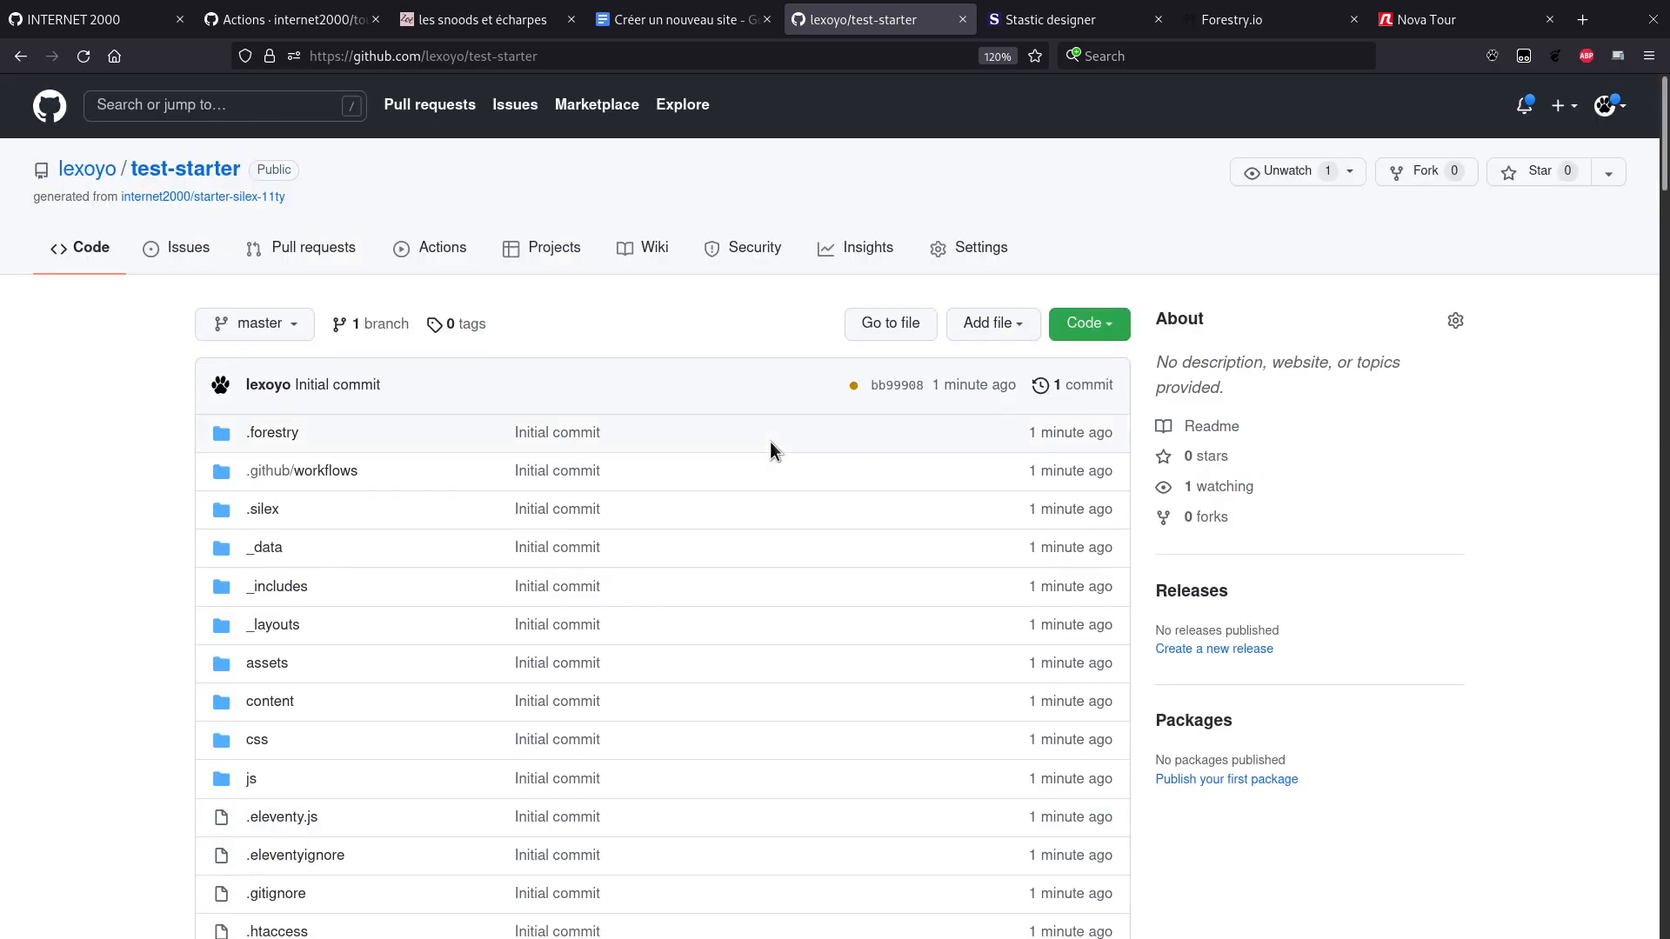
key(ctrl+t)
Step: Log in to Netlify and start importing an existing project from GitHub
text(netlify.com/)
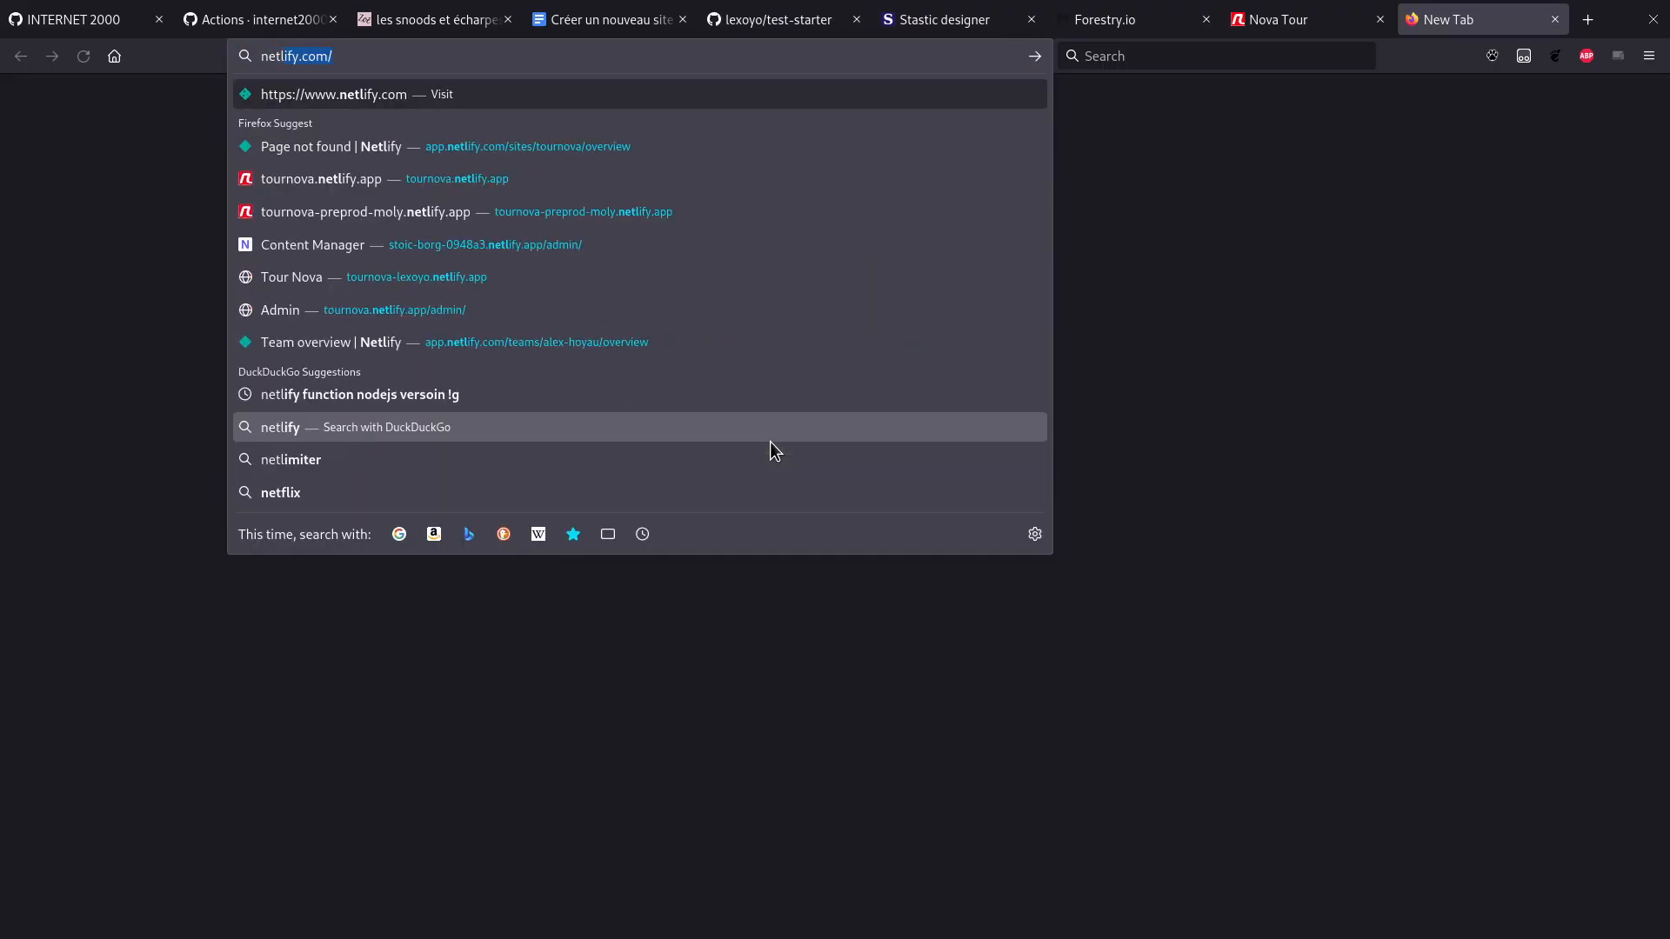
key(Return)
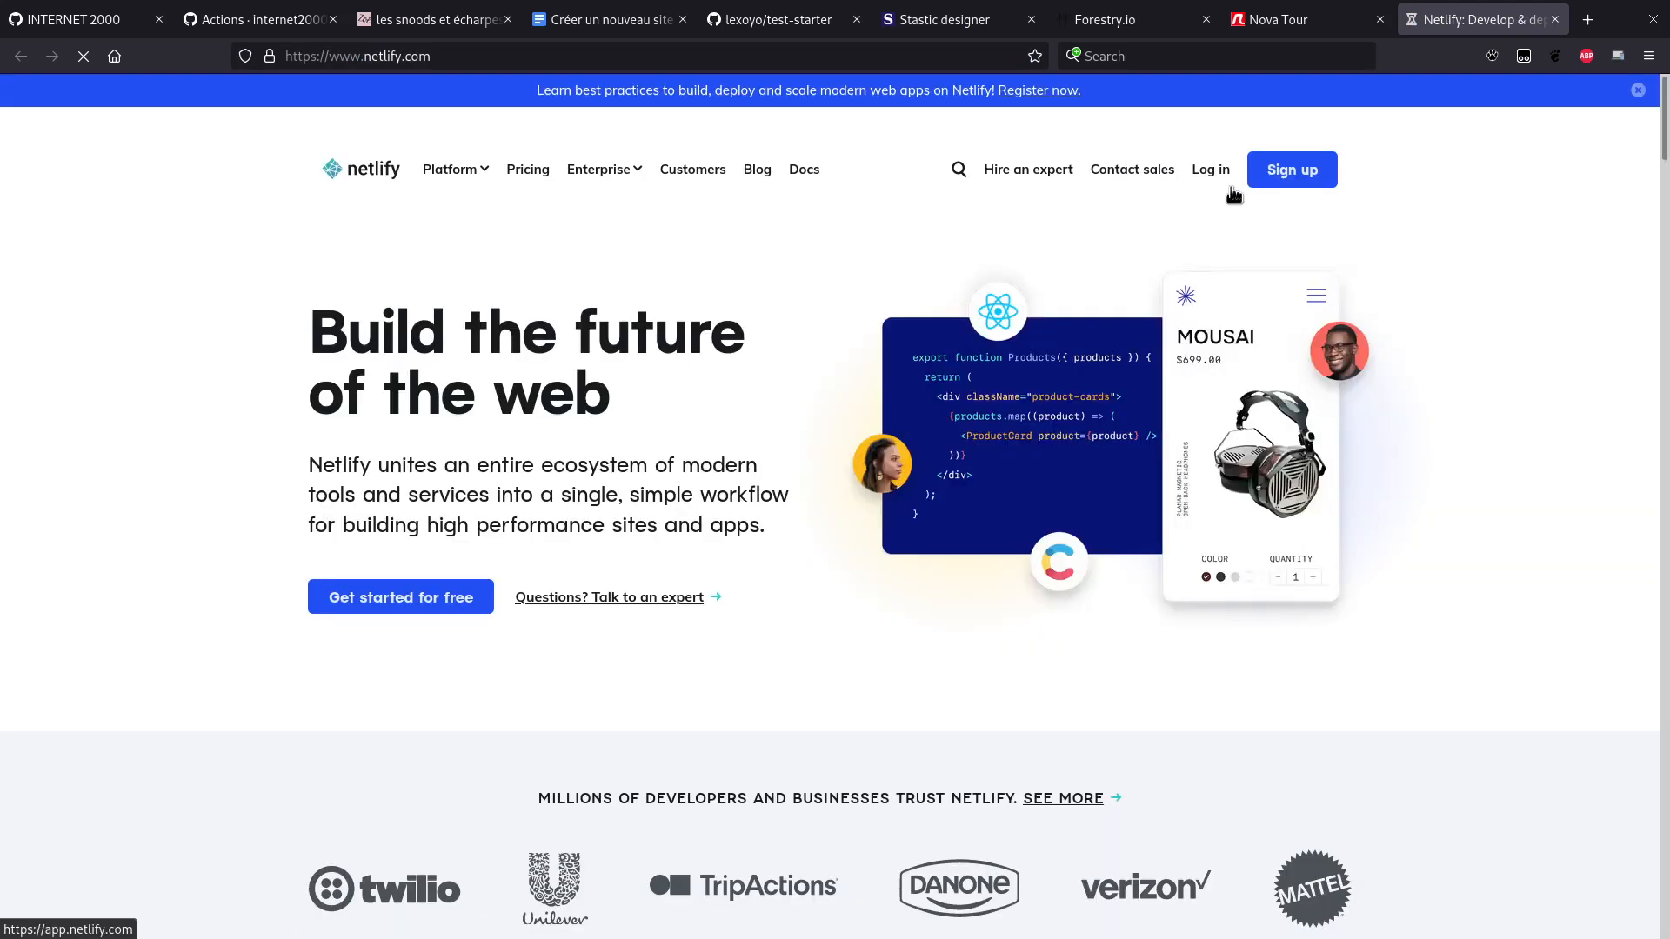
click(1201, 172)
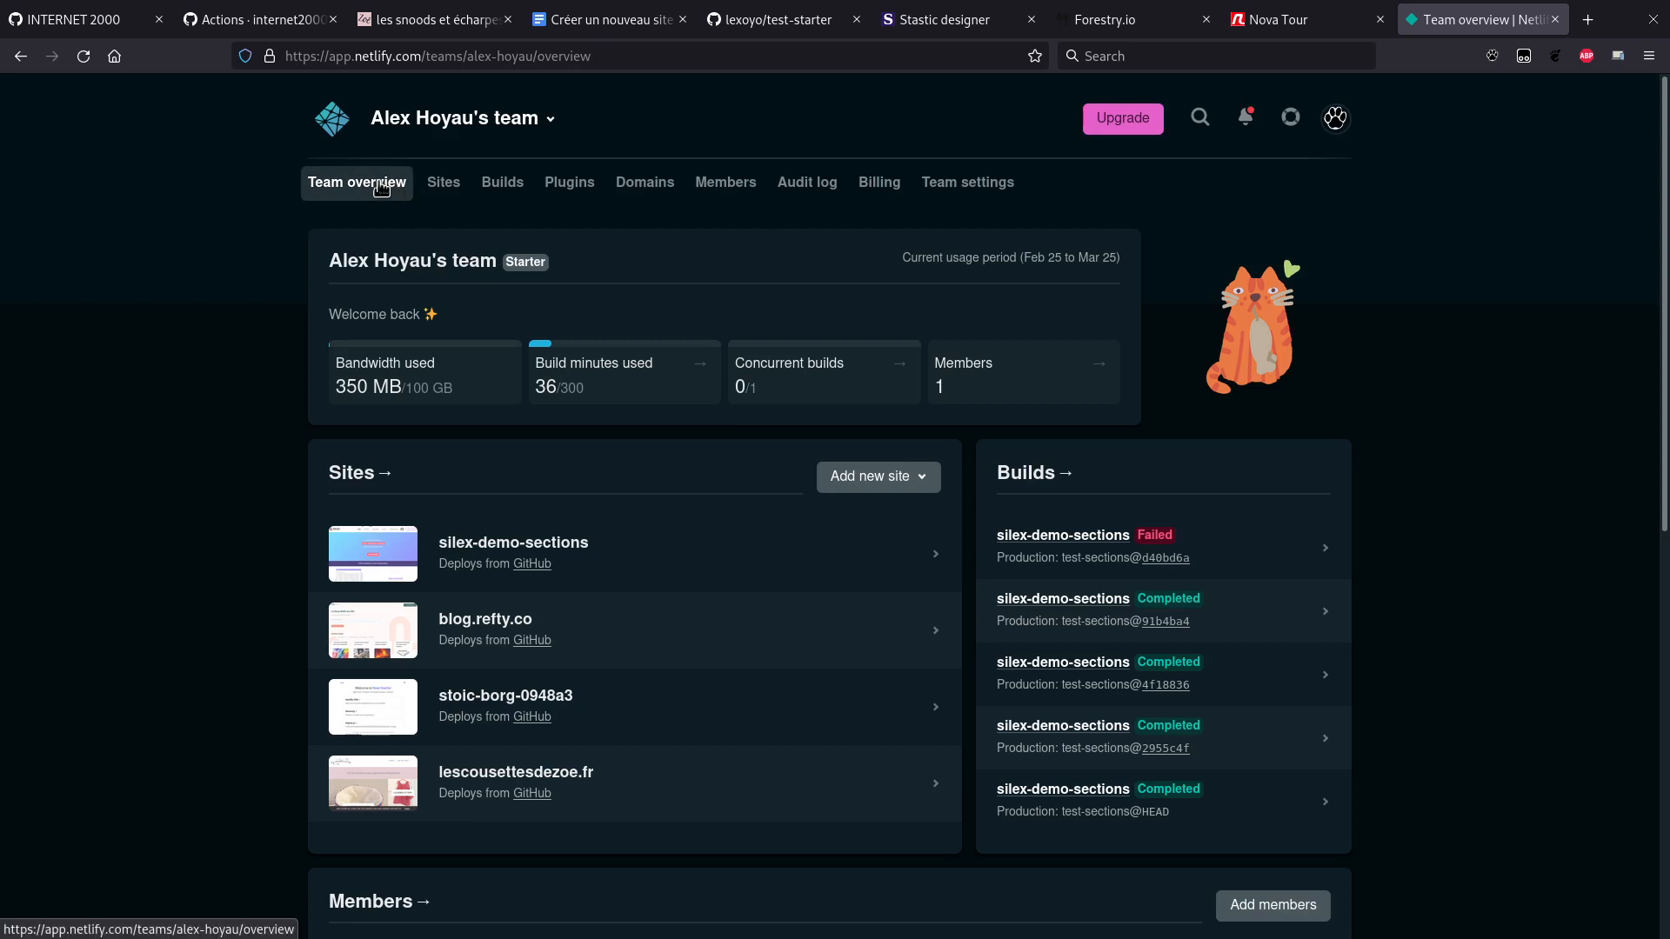
click(913, 480)
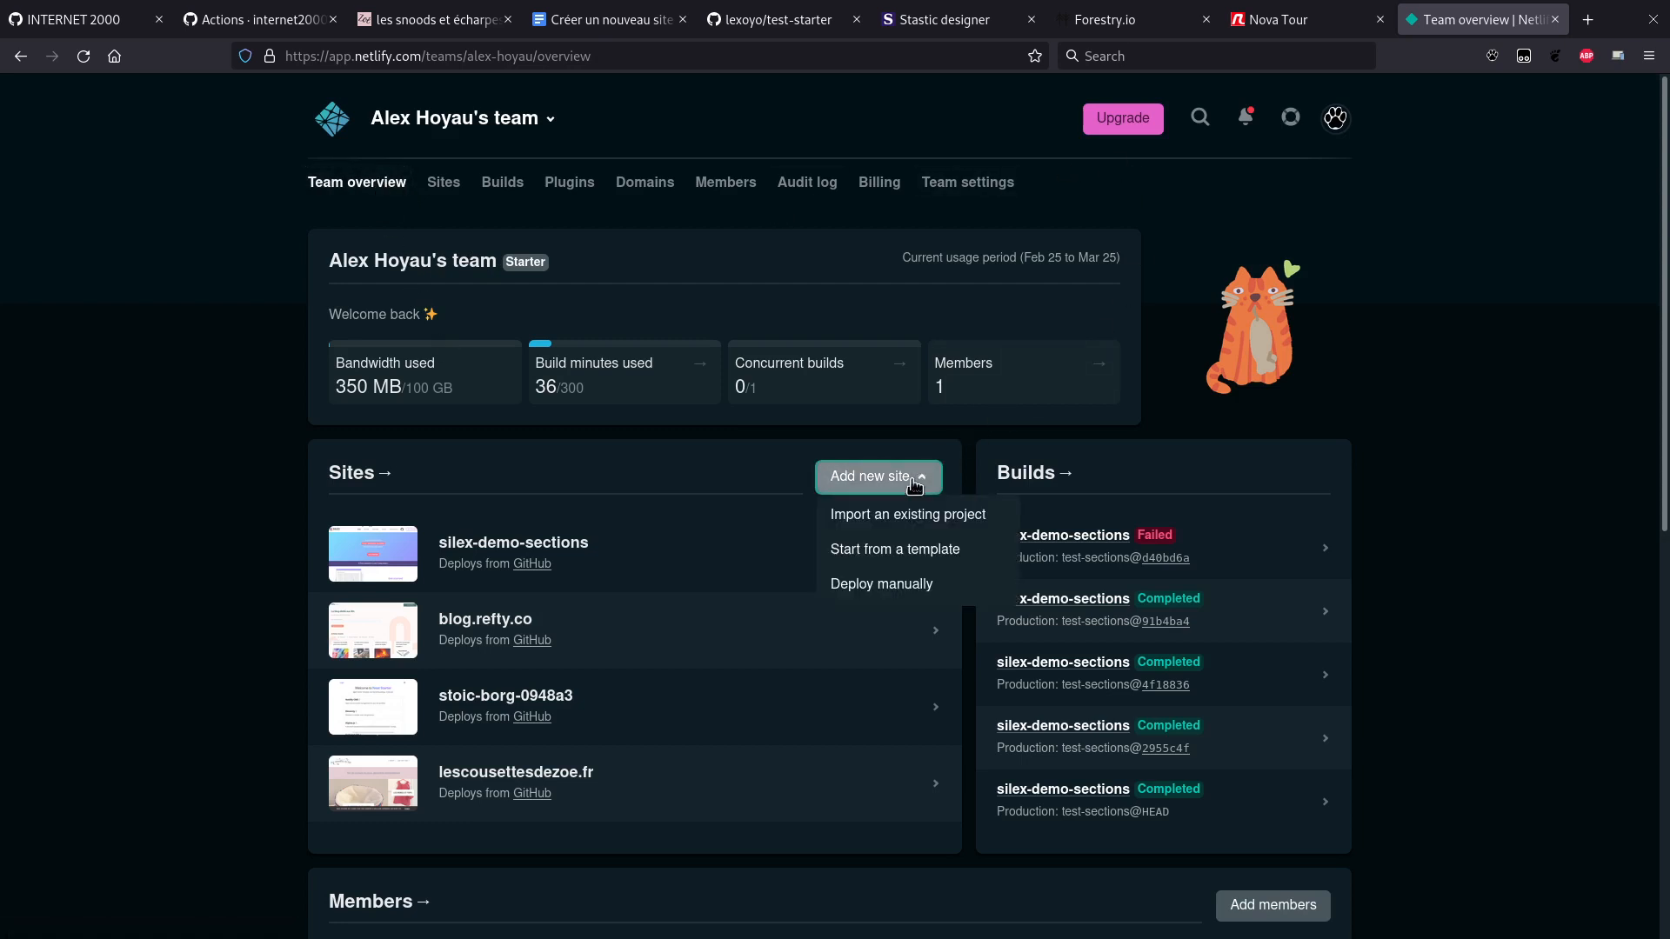
click(876, 518)
click(600, 572)
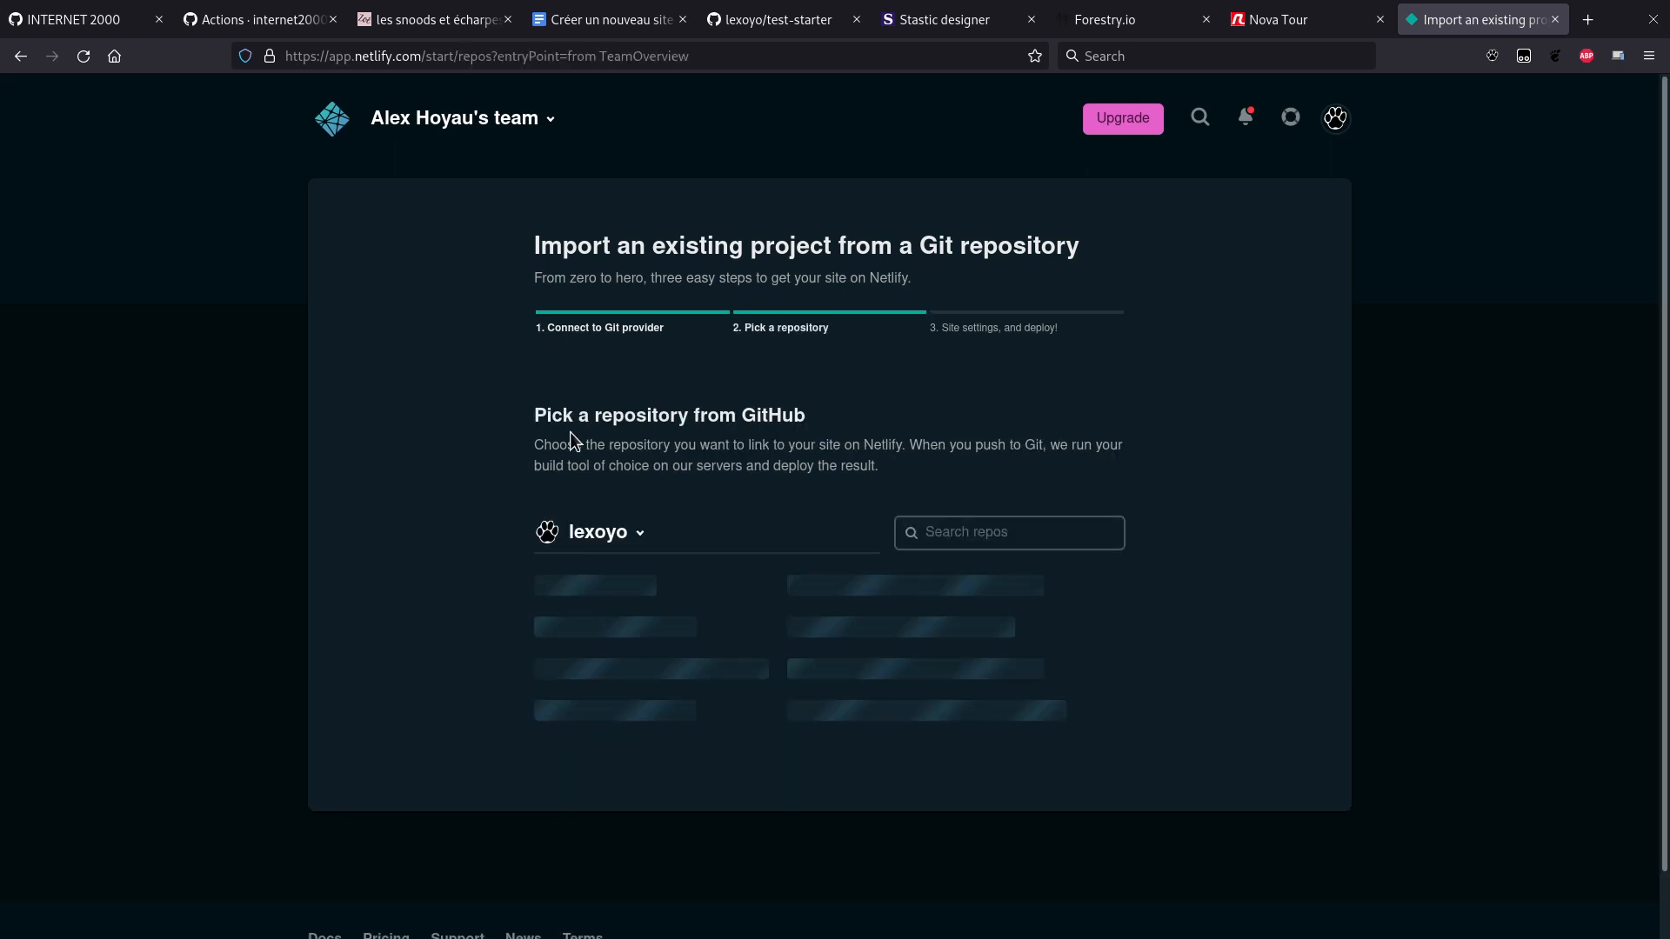
Step: Deploy the test-starter repository as Netlify site peaceful-cray-a8e3dc
click(985, 543)
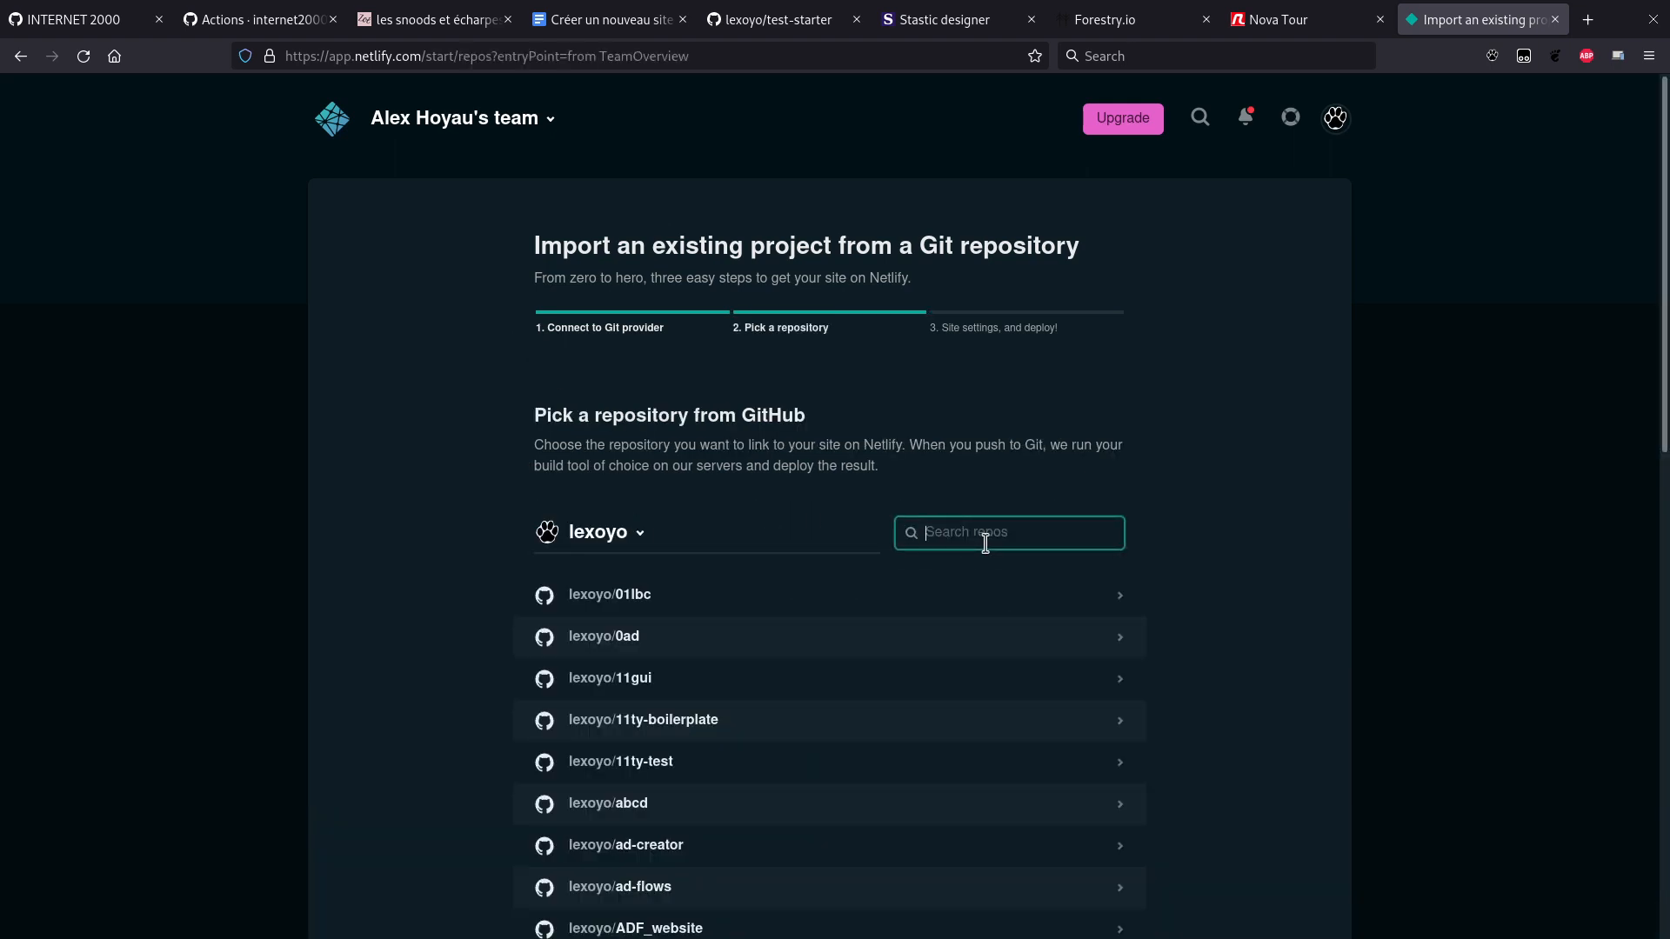
text(test-st)
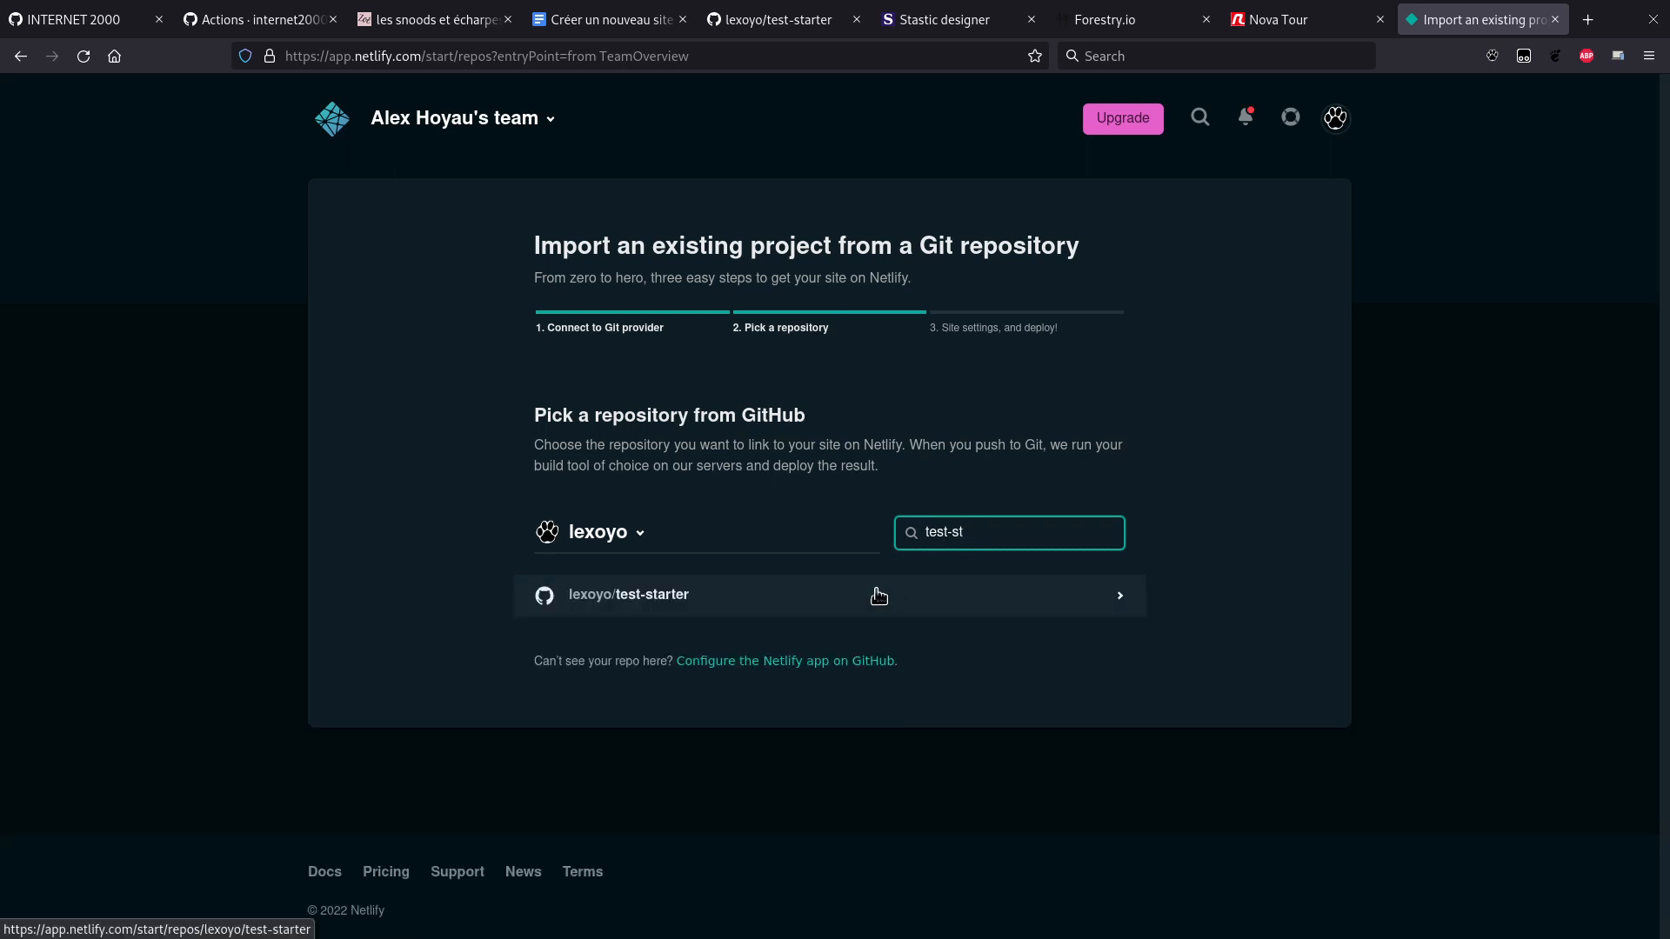
click(860, 607)
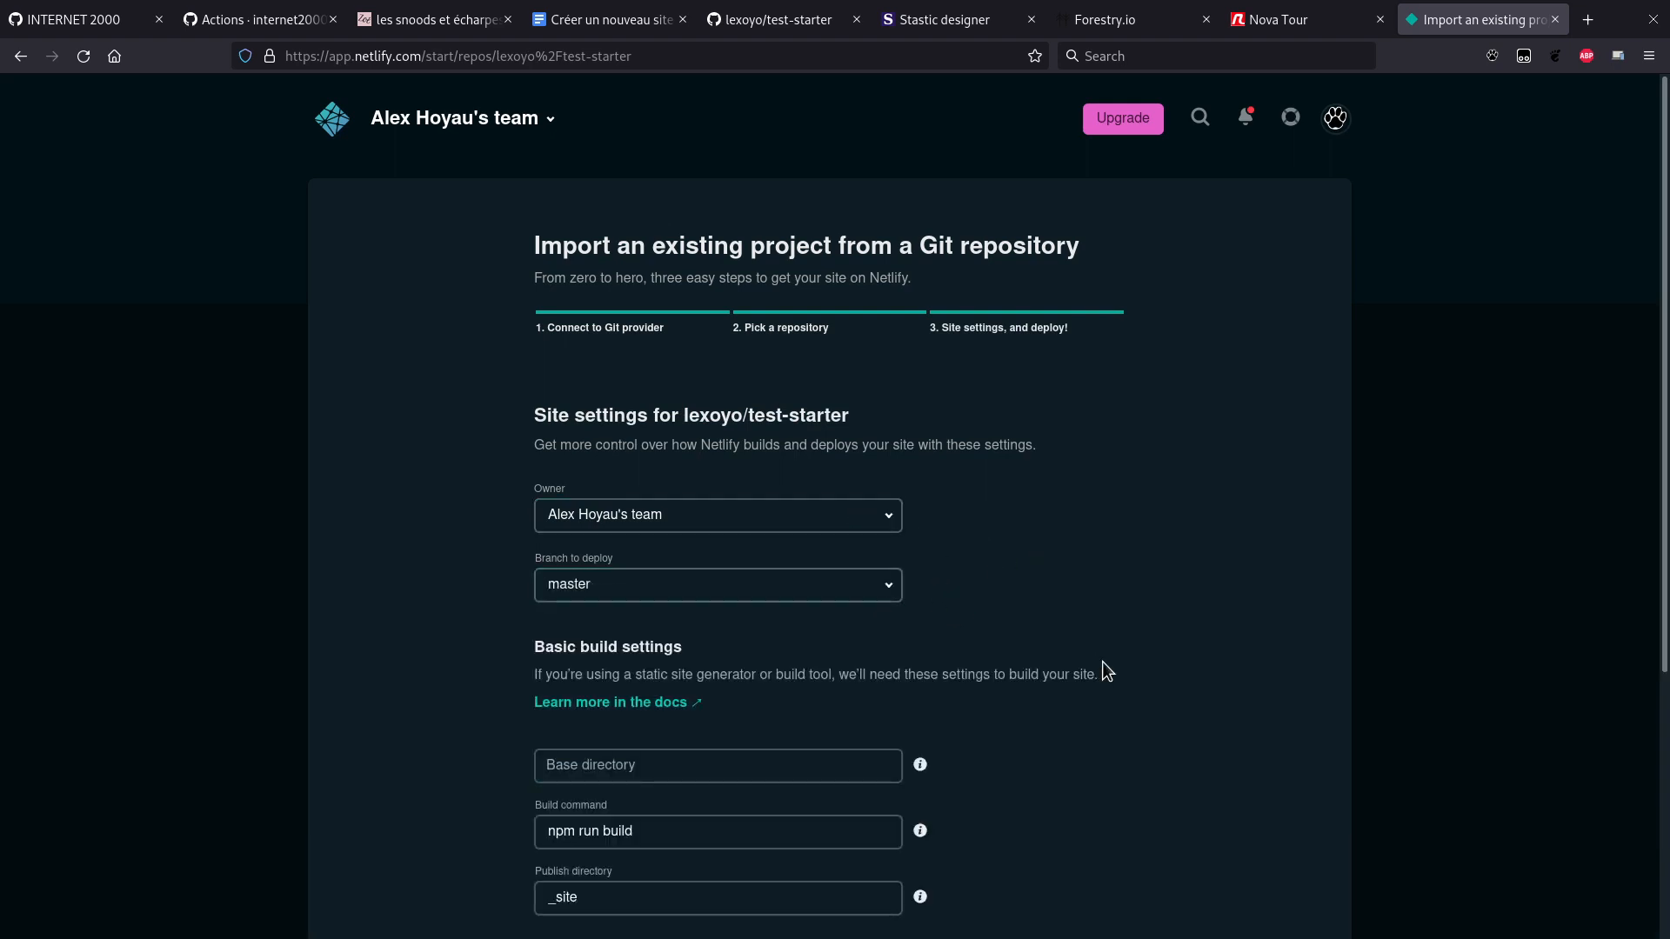
scroll(1102, 662, down, 3)
scroll(1102, 663, down, 3)
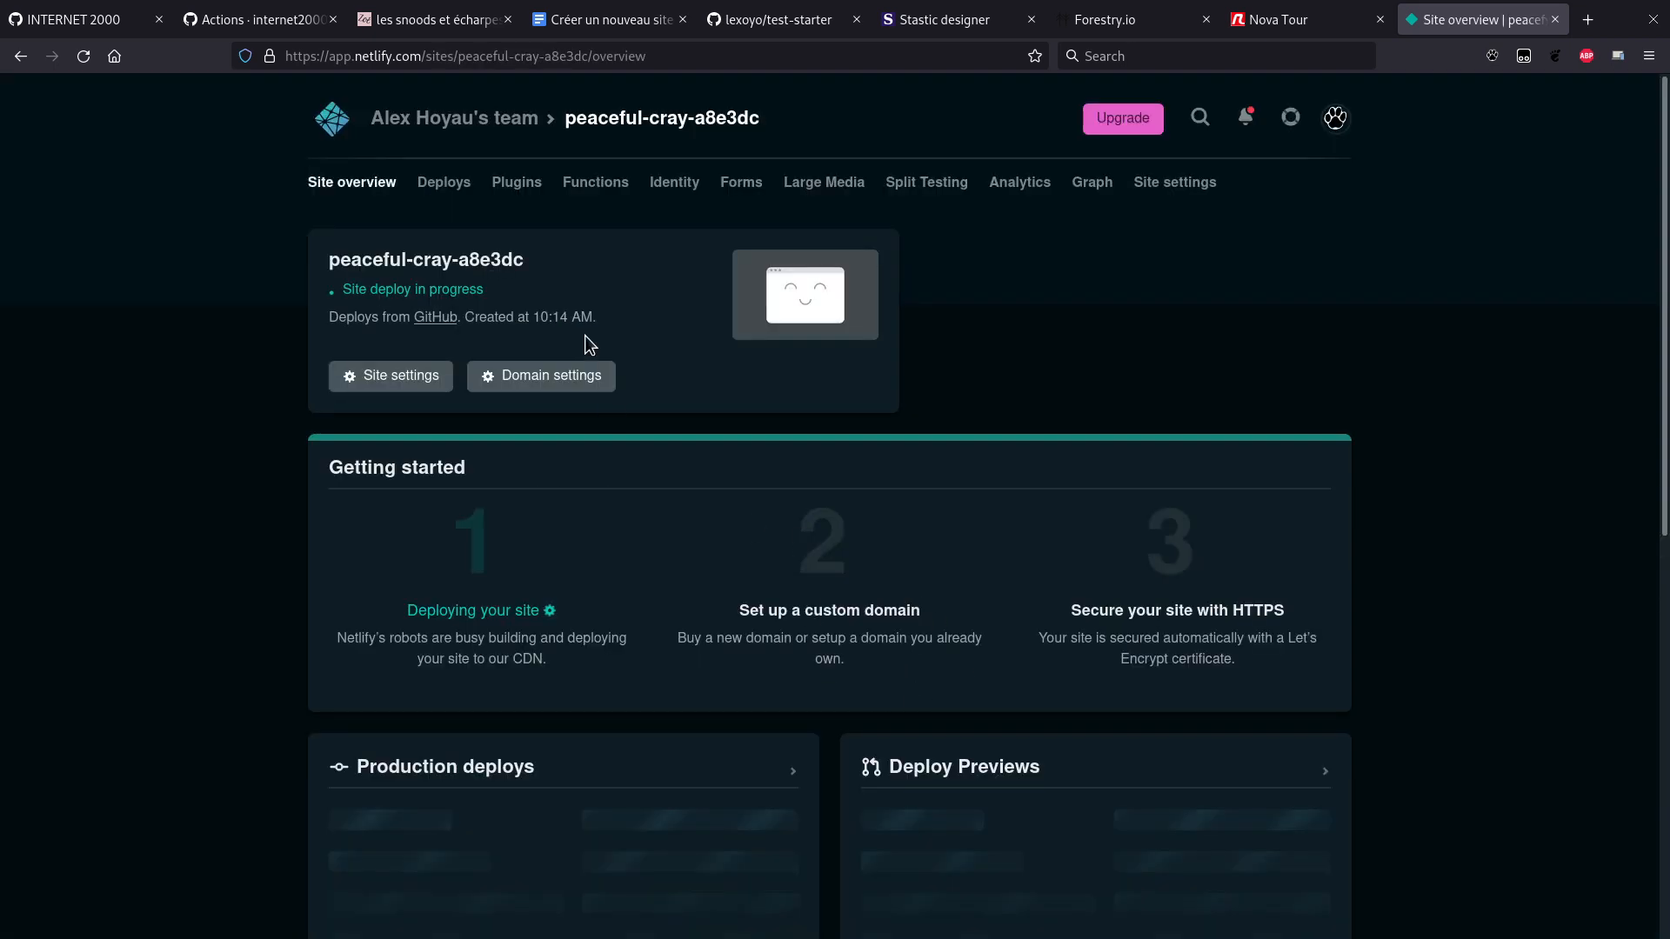
triple_click(368, 260)
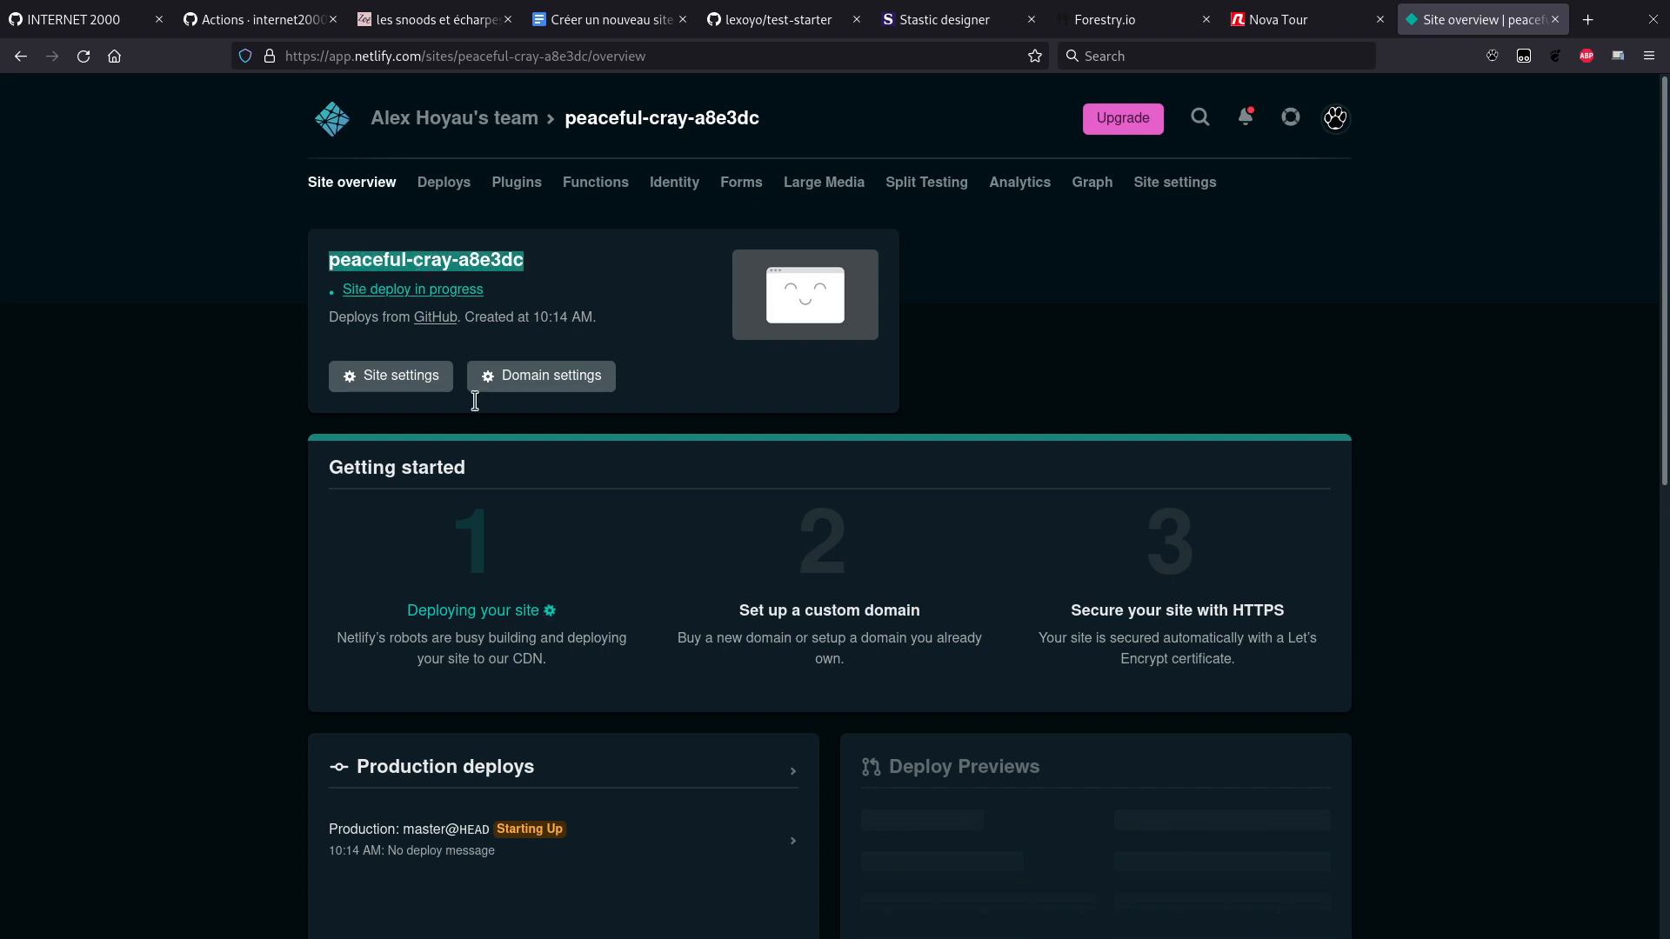
click(964, 411)
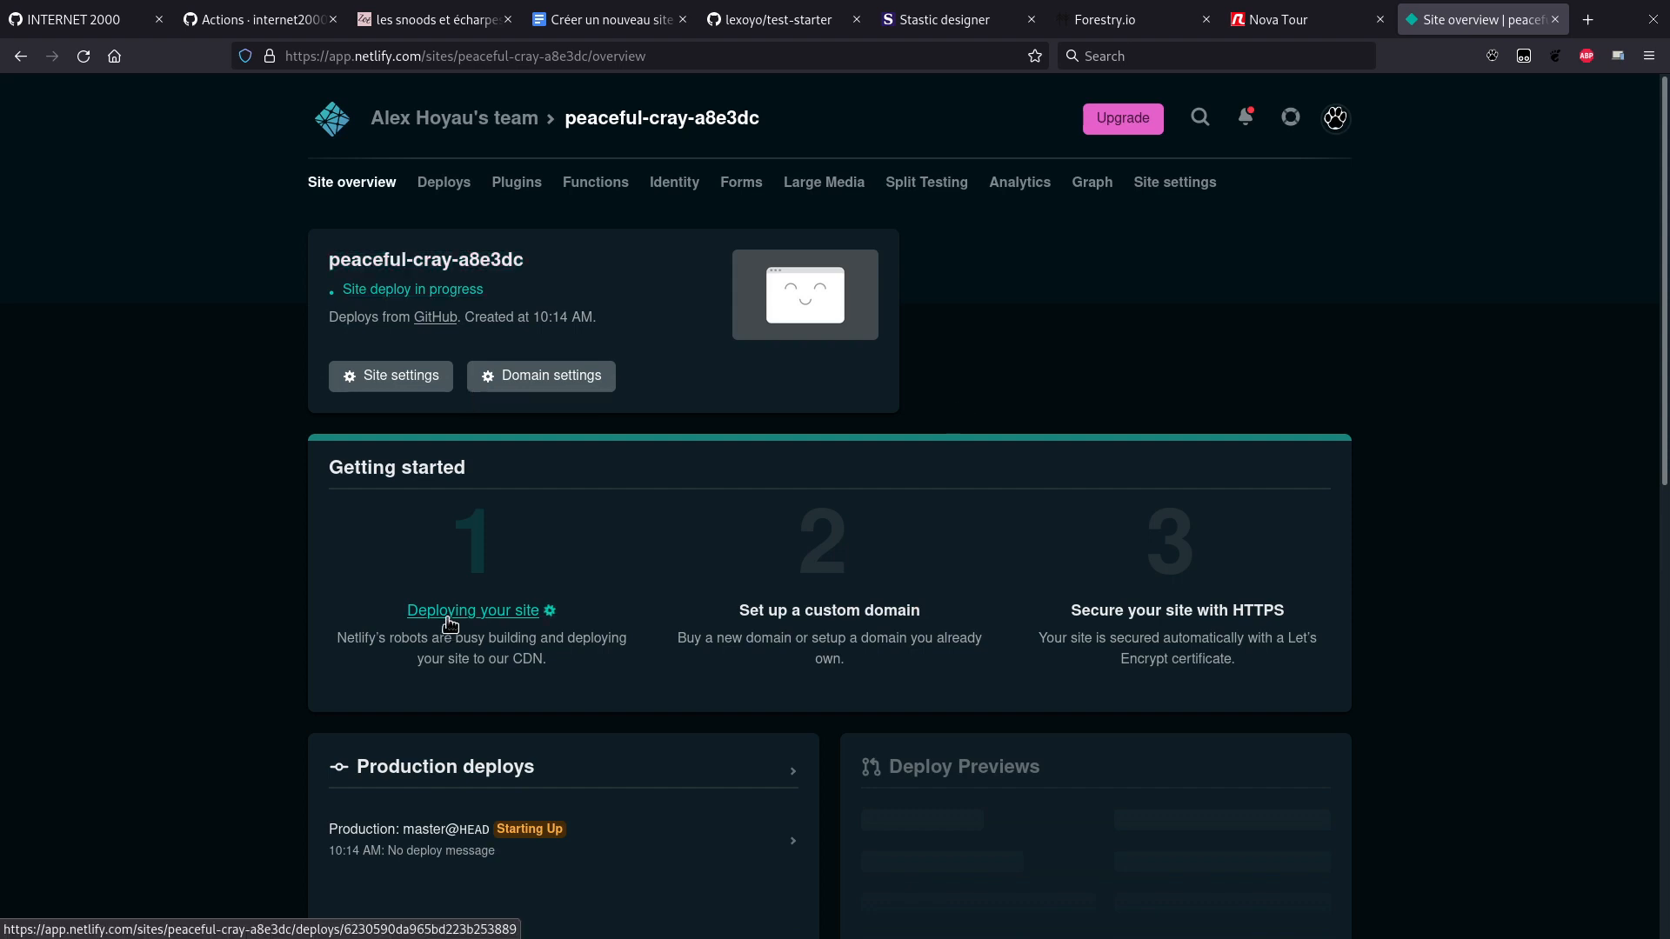
key(ctrl+Page_Up)
key(ctrl+Page_Up)
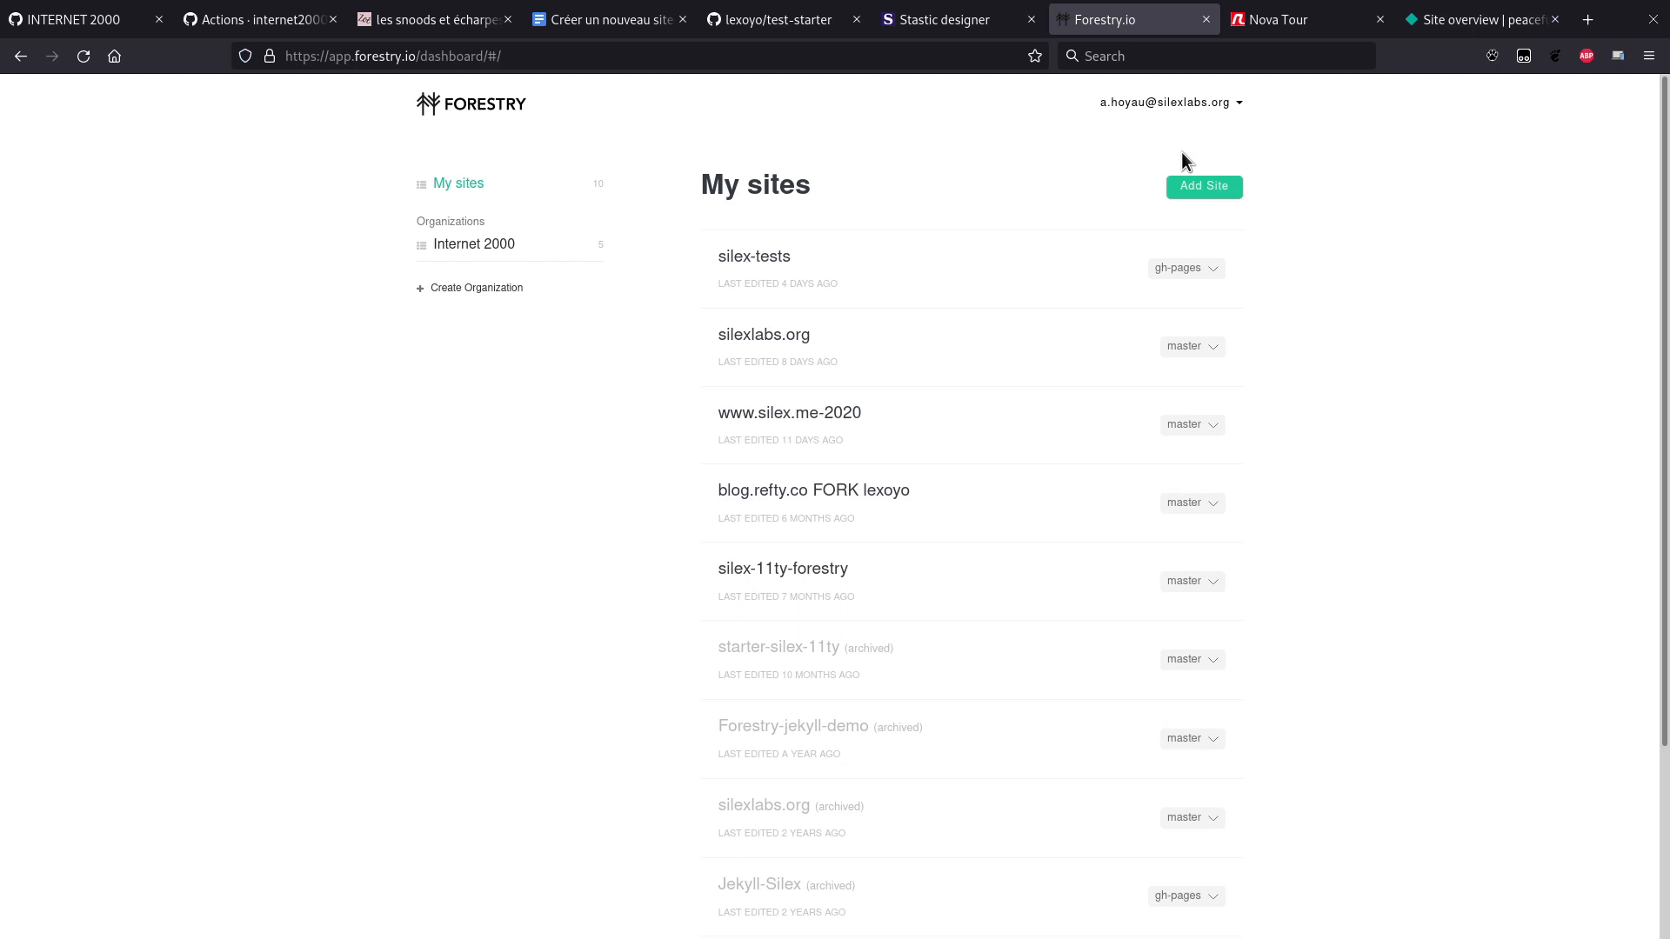
Step: Start a new Forestry site using Eleventy with GitHub as the provider
click(1213, 188)
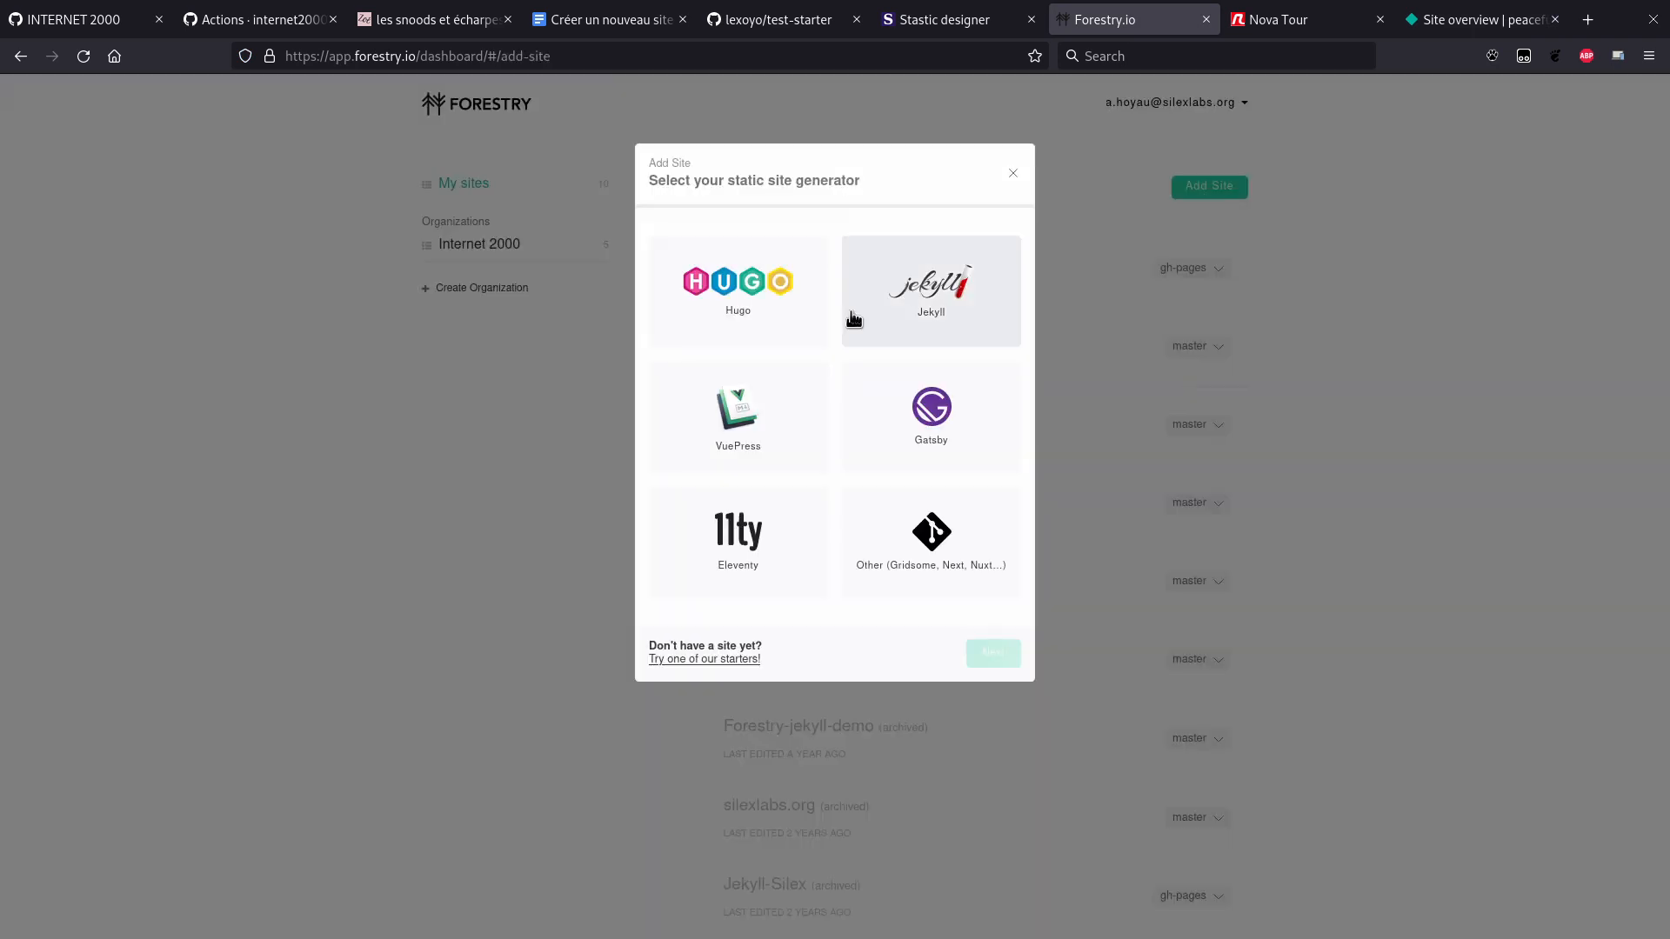
click(719, 564)
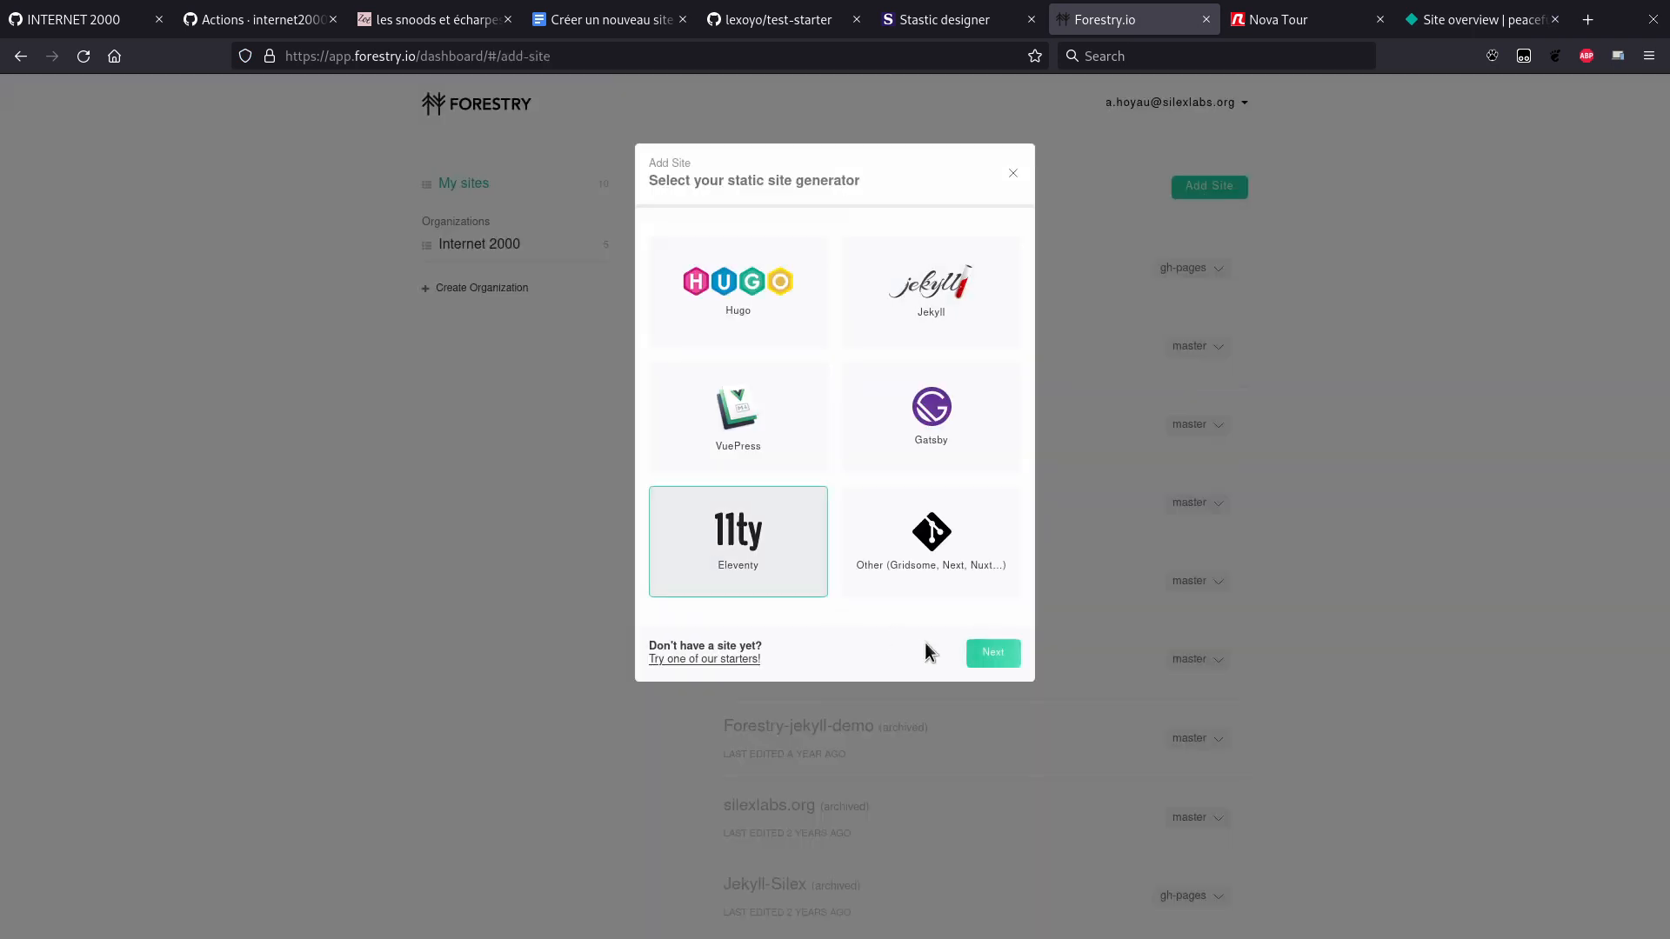
click(993, 654)
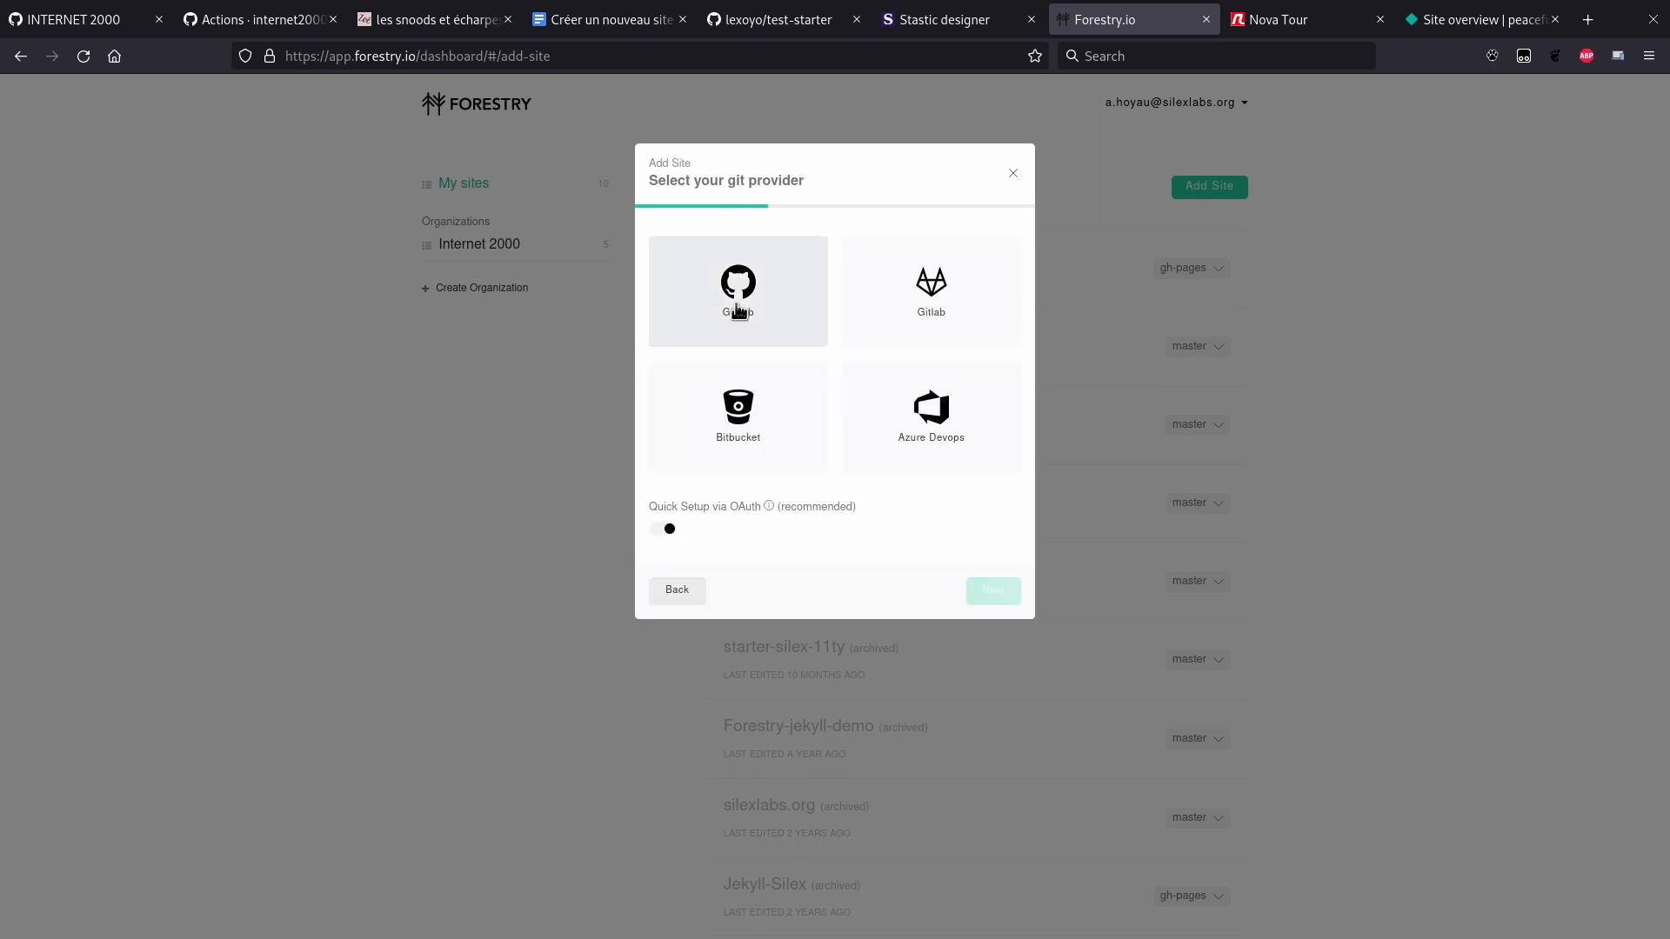
click(996, 598)
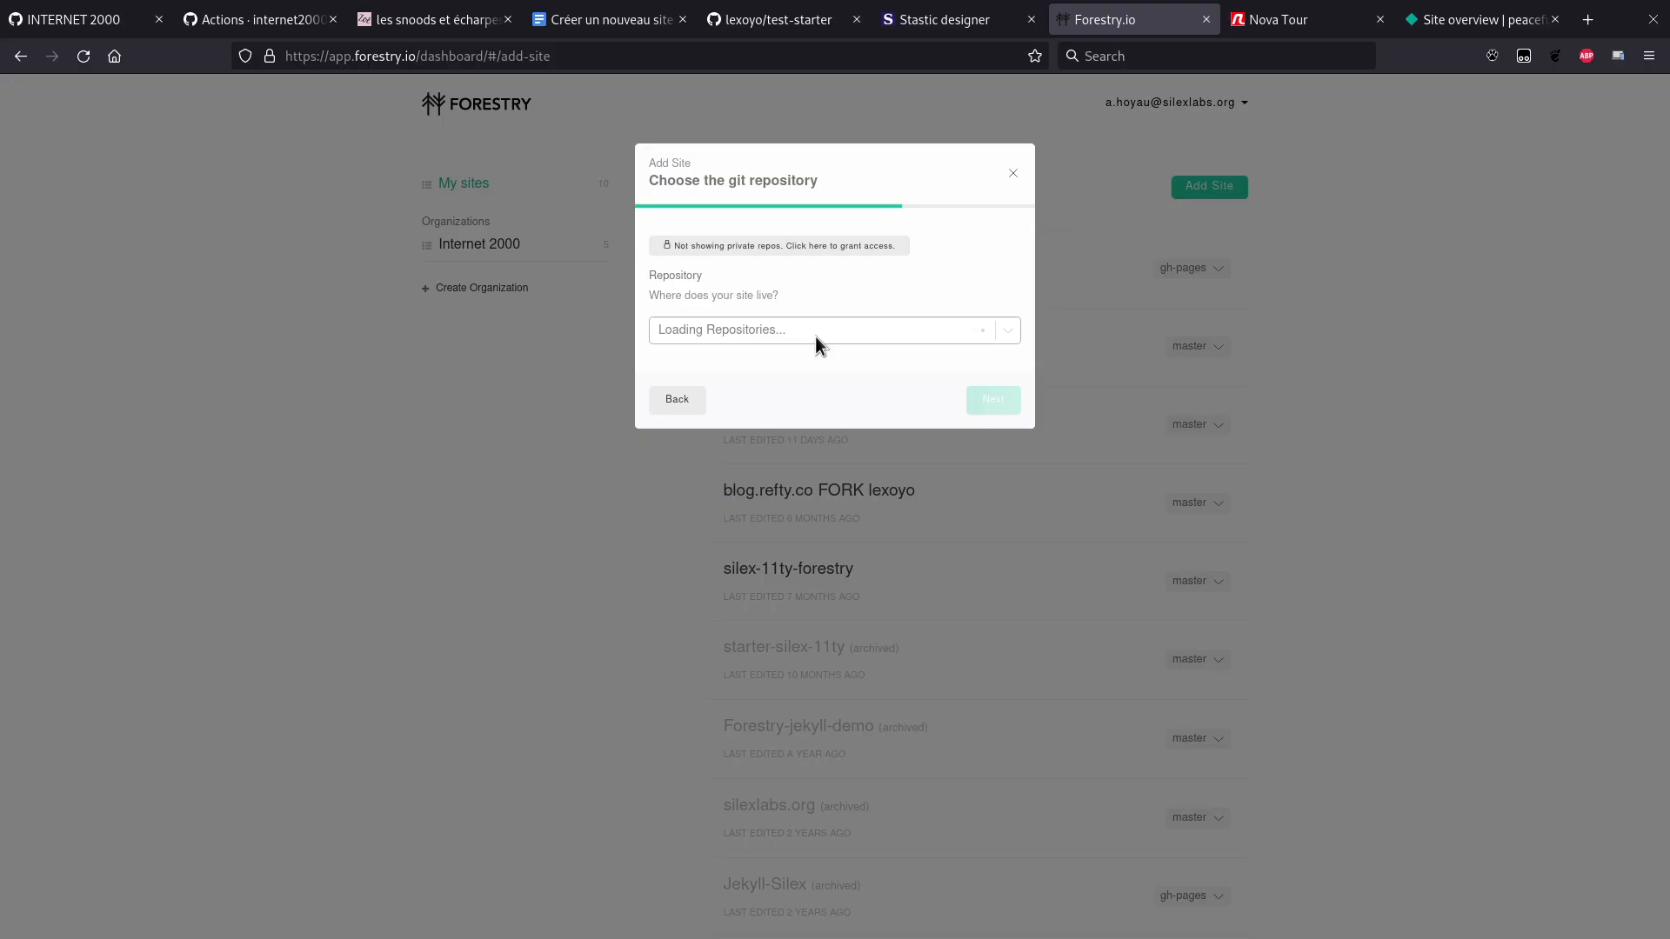
Step: Import test-starter's master branch into Forestry, then view the Netlify overview
click(821, 333)
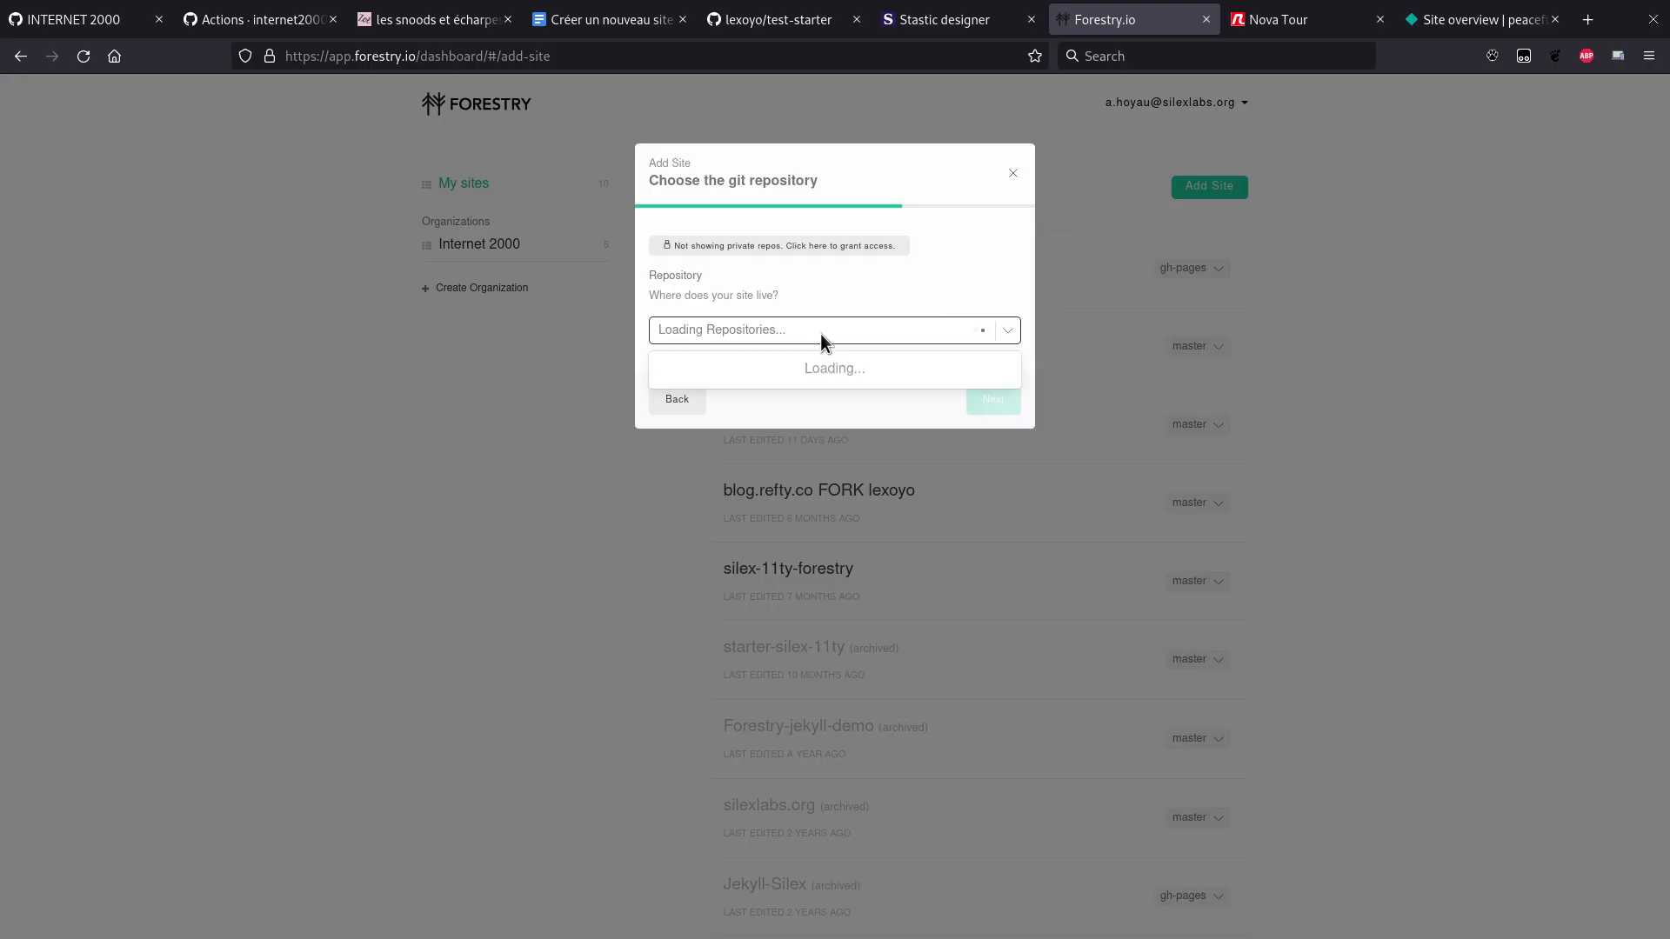
text(test-st)
click(739, 367)
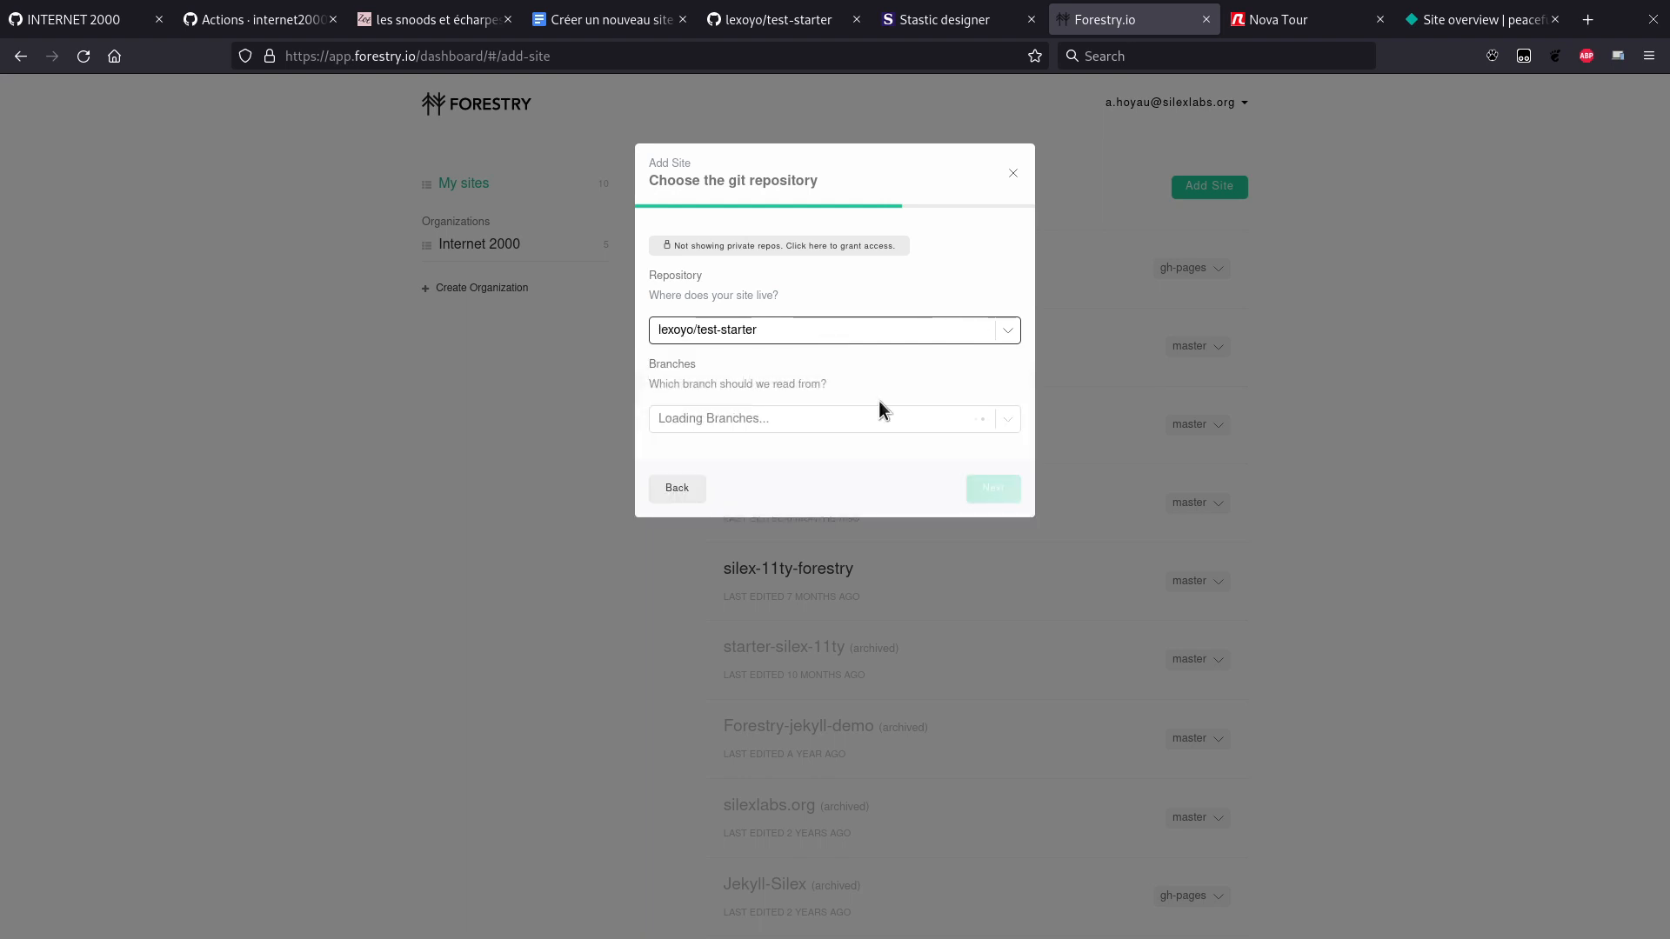
click(992, 490)
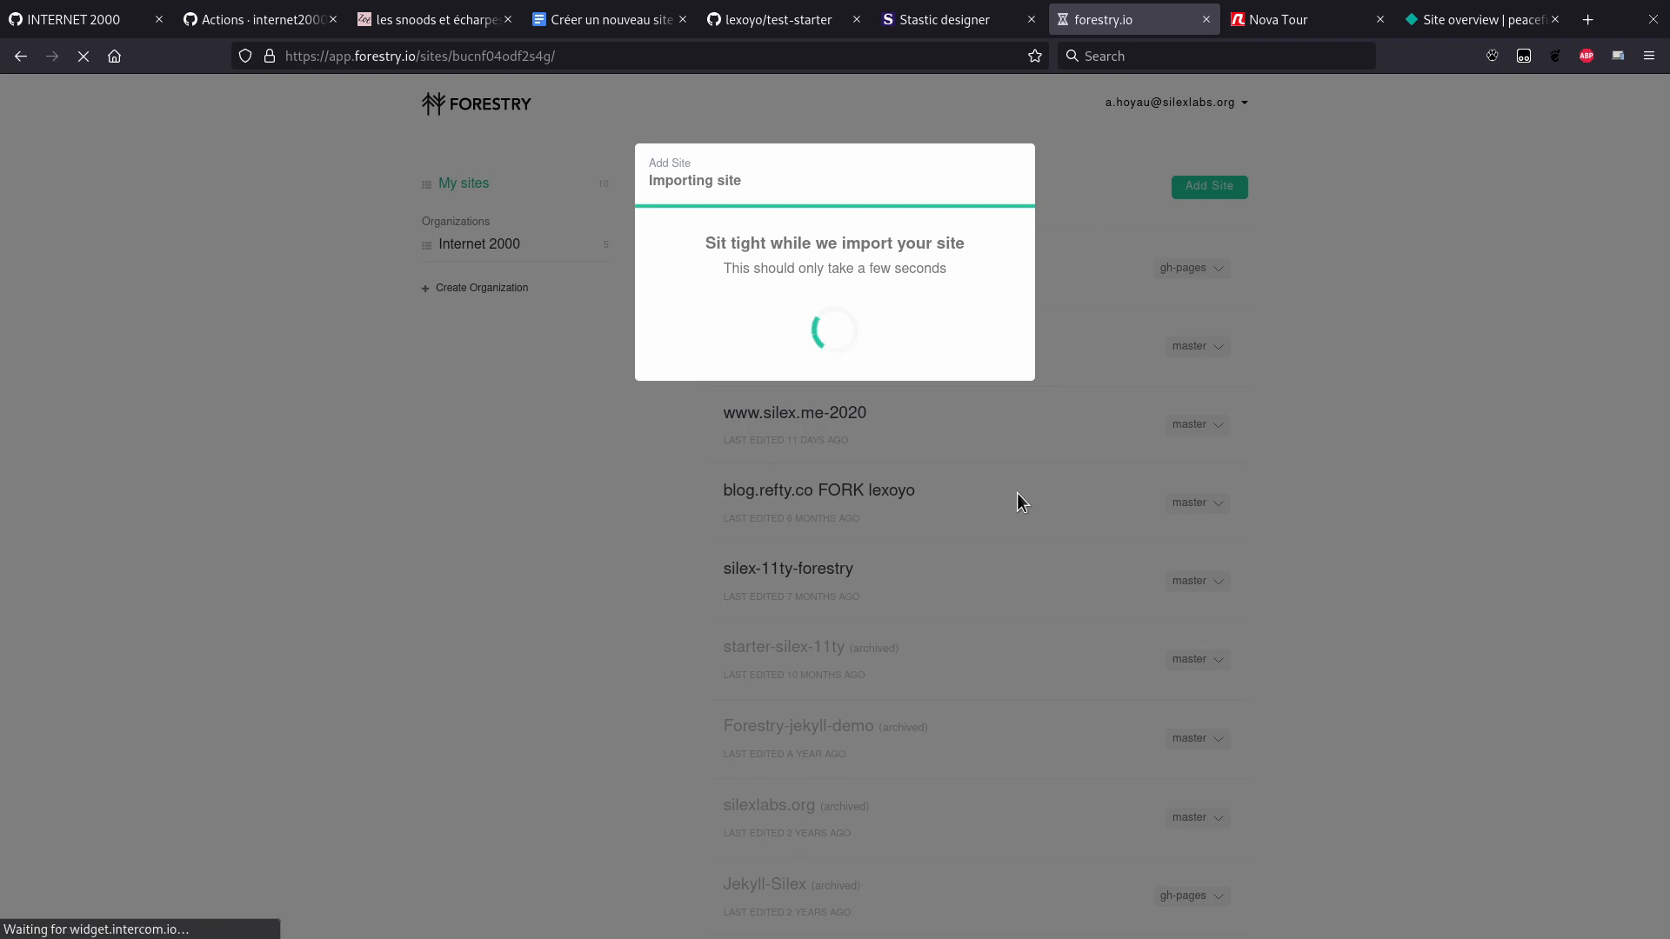
key(ctrl+shift+Page_Down)
key(ctrl+Page_Down)
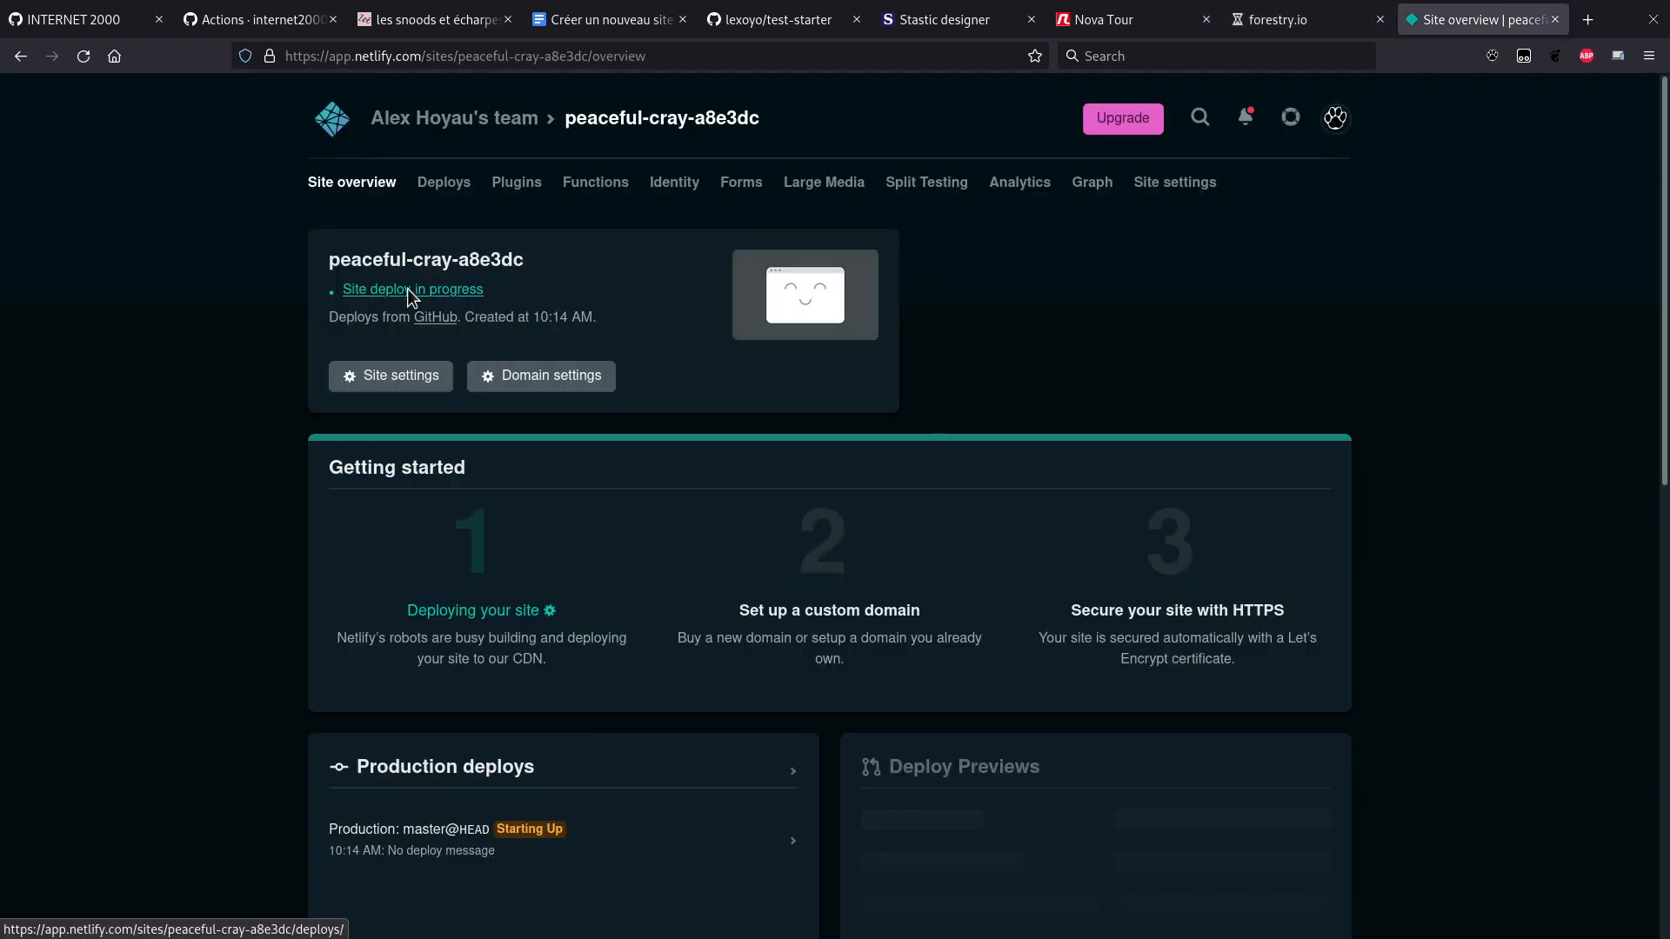
Step: Check the peaceful-cray-a8e3dc production deploy, then view the imported test-starter CMS
click(430, 188)
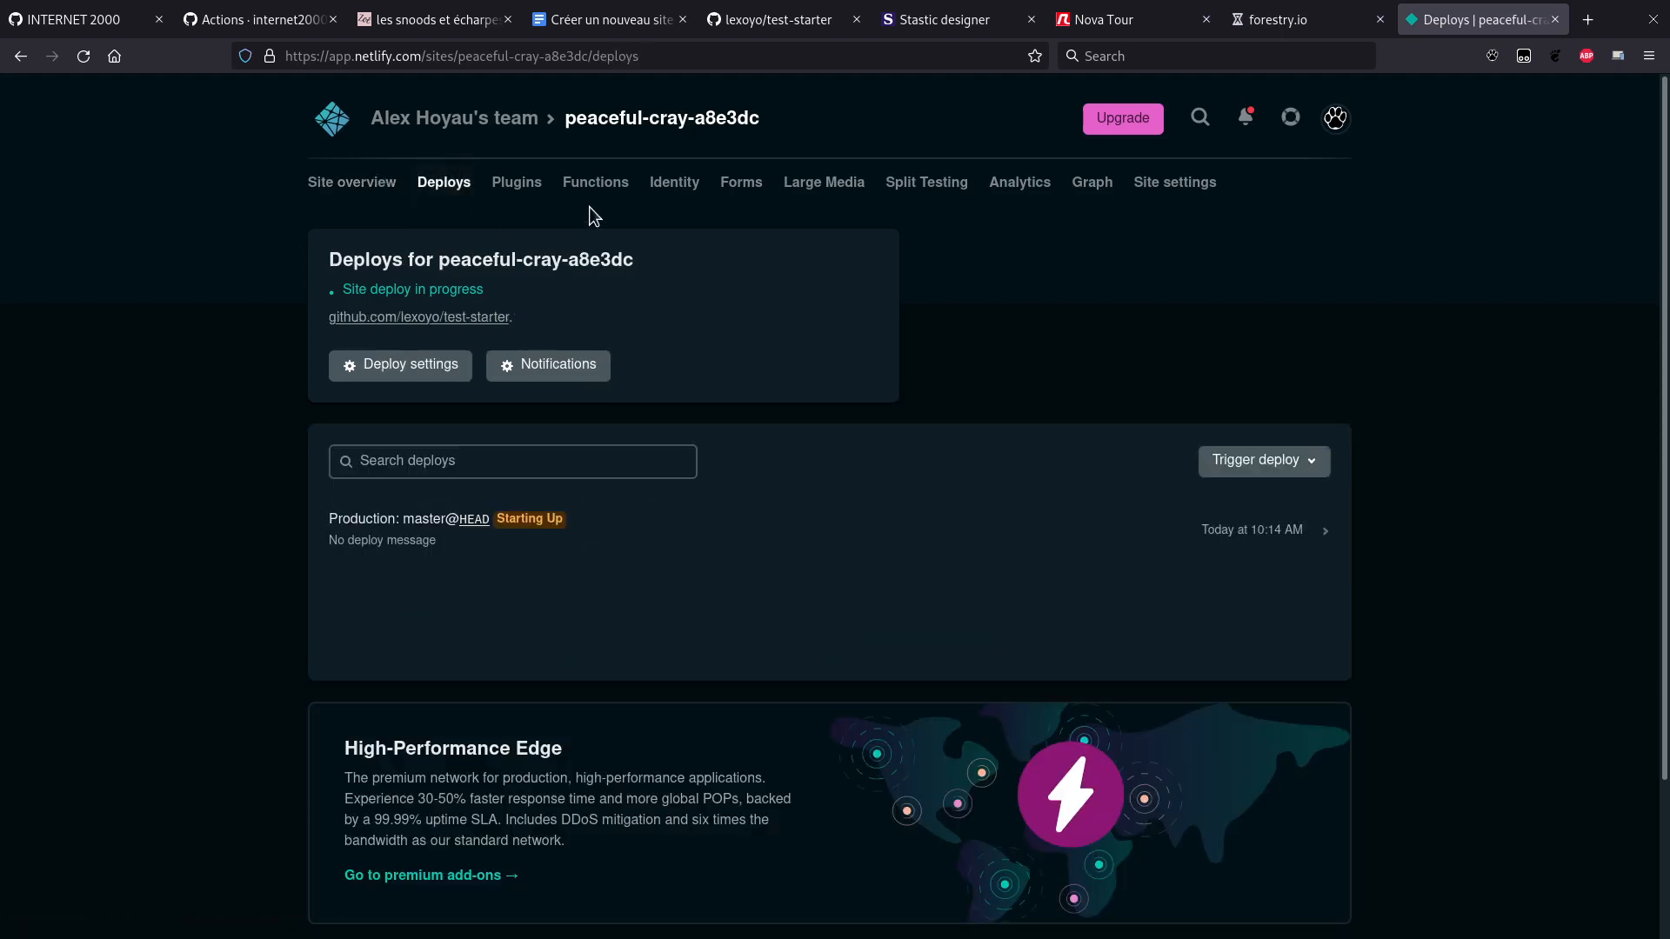
key(ctrl+Page_Up)
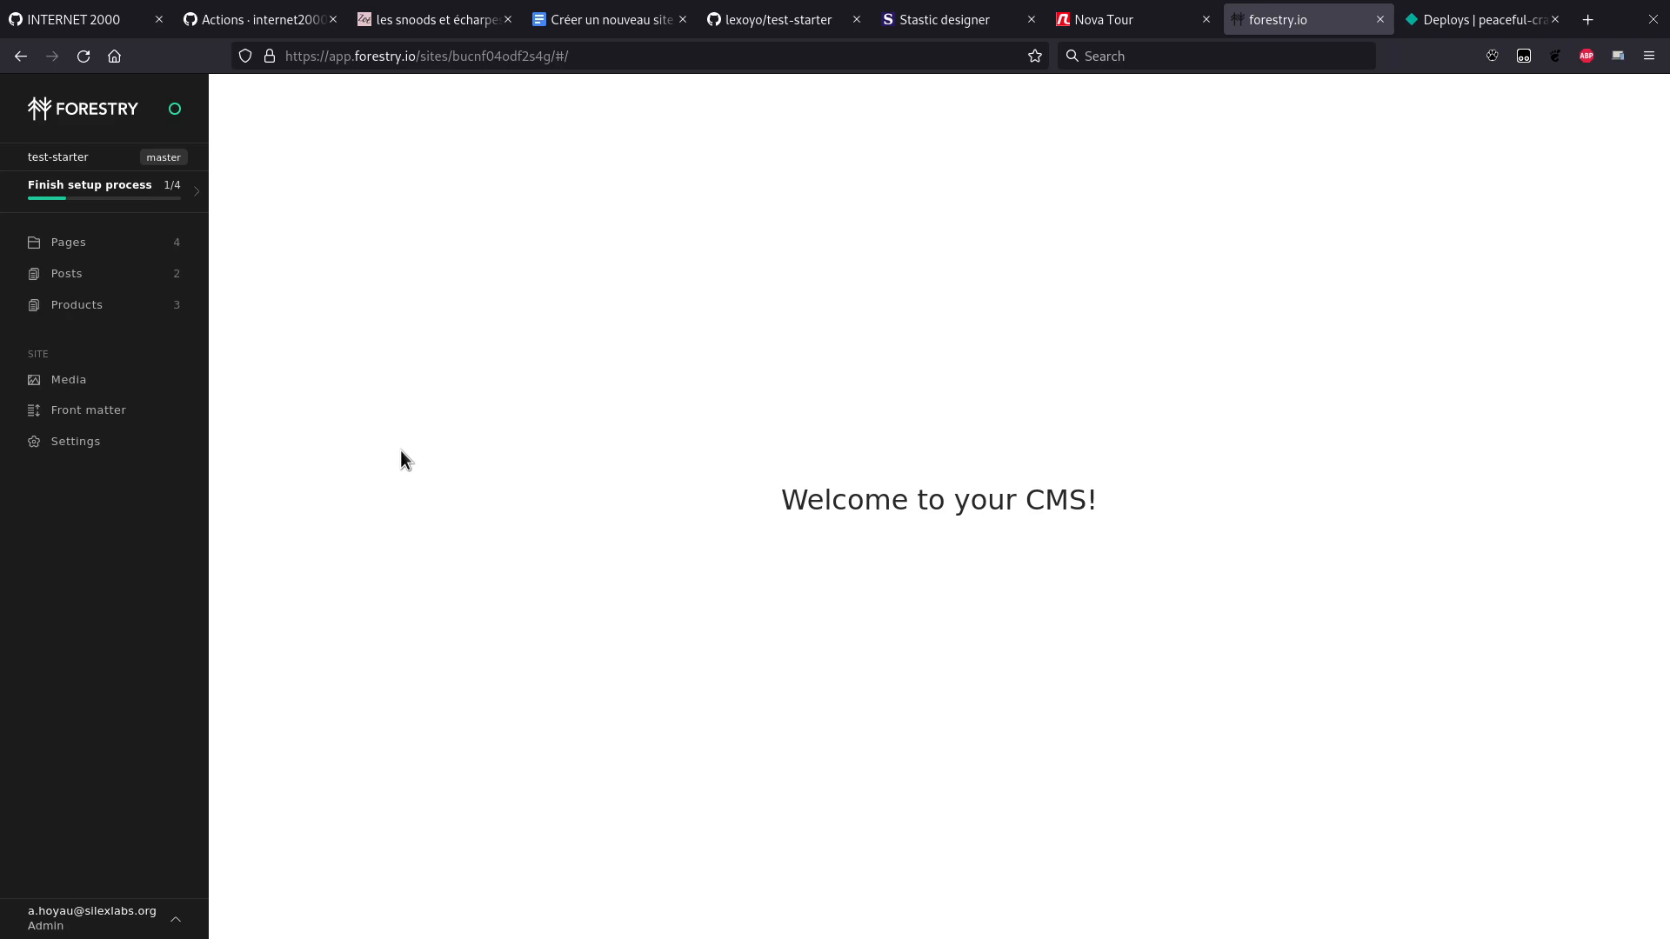
Step: Check Silex's page list, then open the home page from Forestry's Pages section
key(ctrl+Page_Up)
key(ctrl+Page_Up)
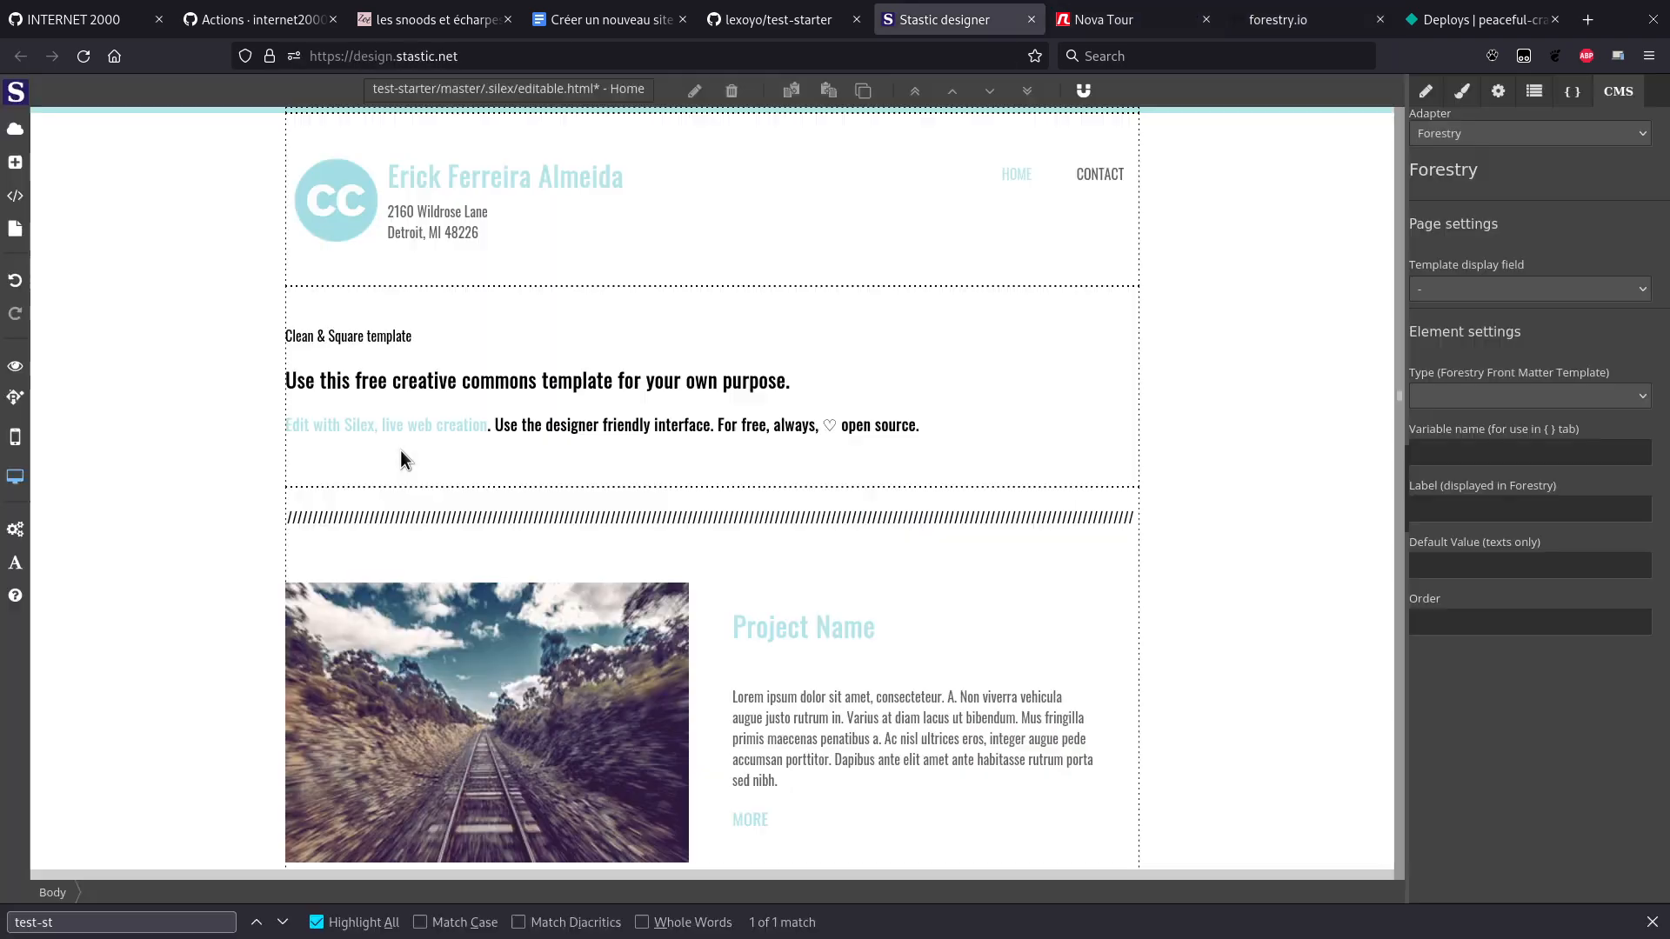
click(16, 229)
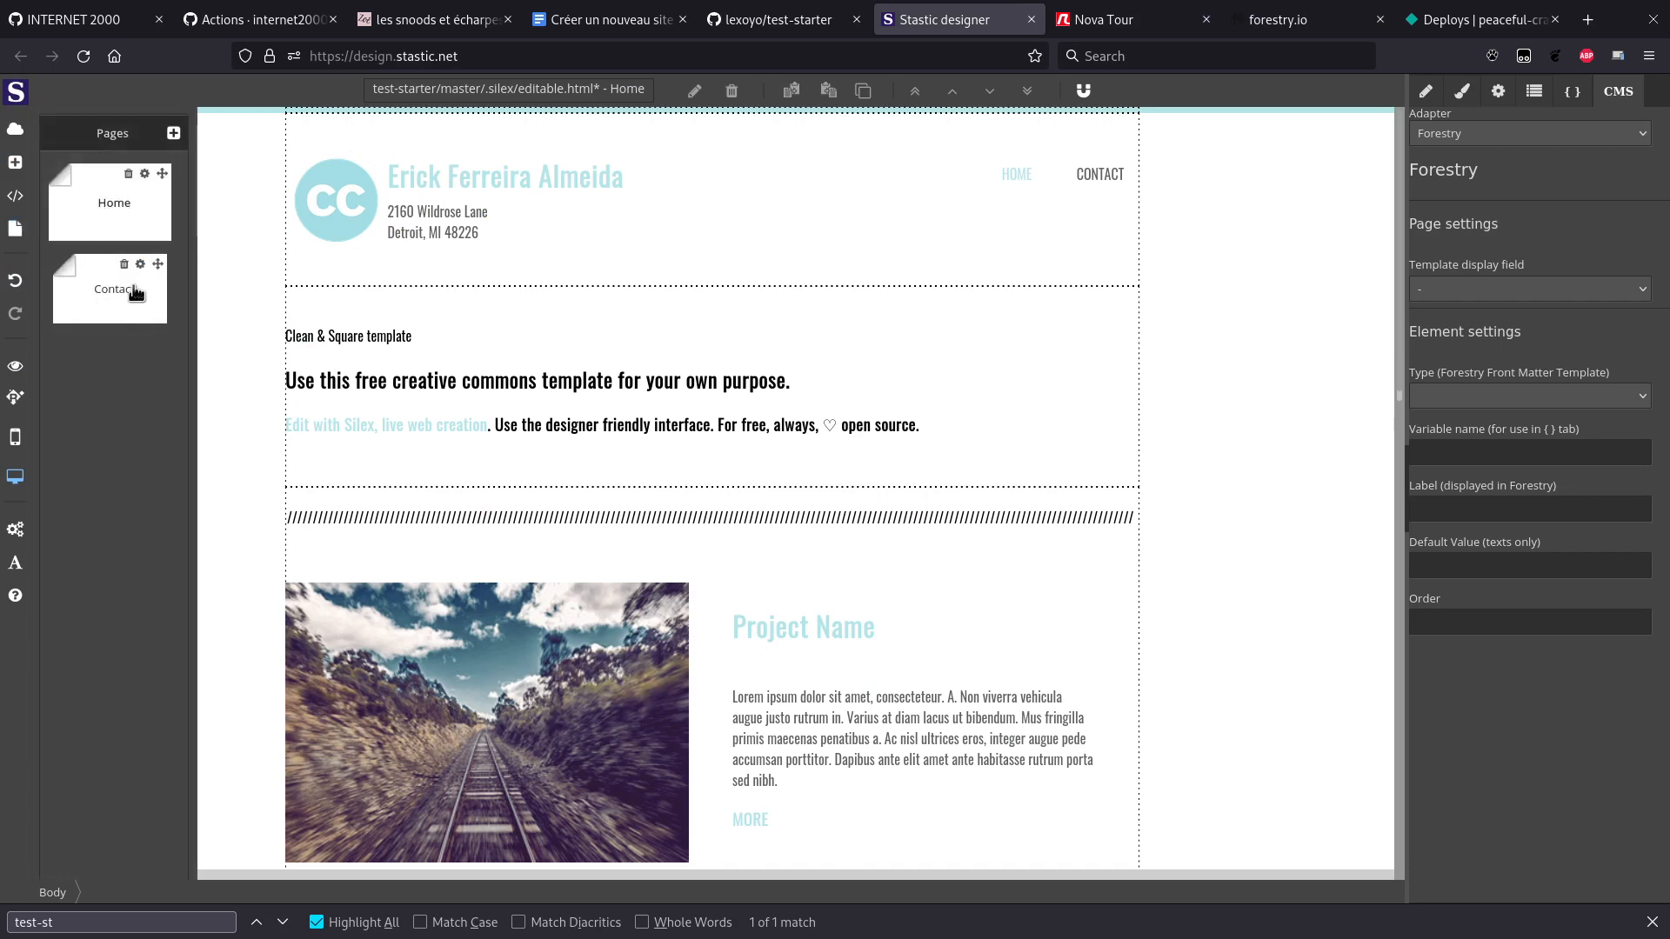
key(ctrl+Tab)
key(ctrl+Tab)
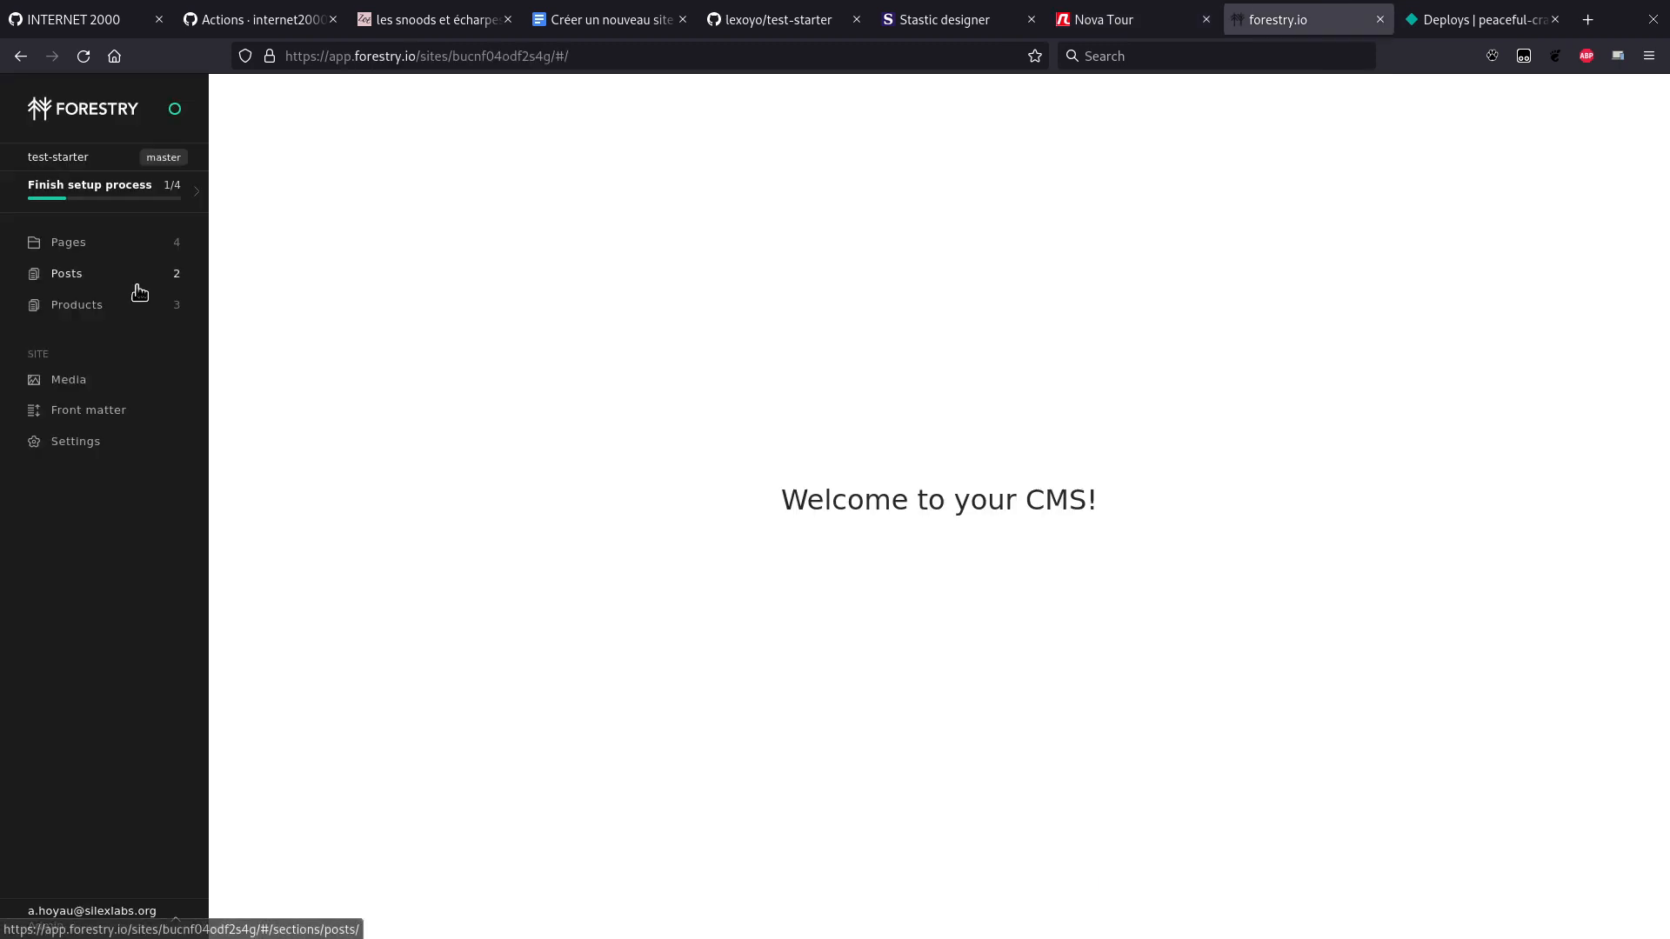
click(84, 256)
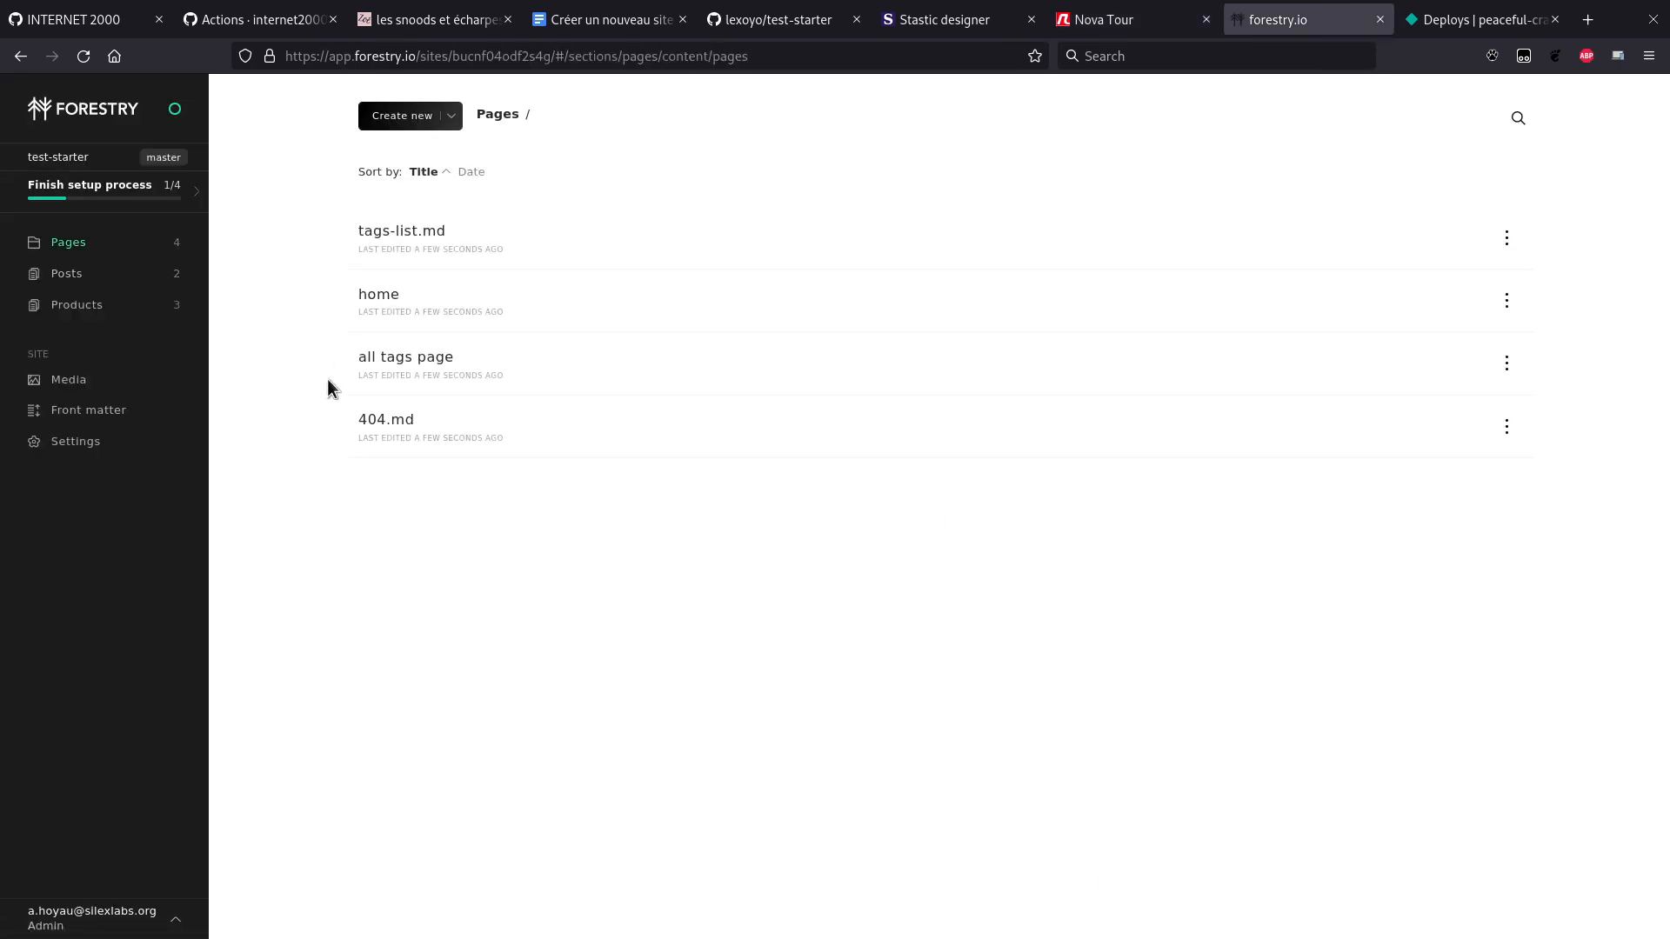
click(388, 300)
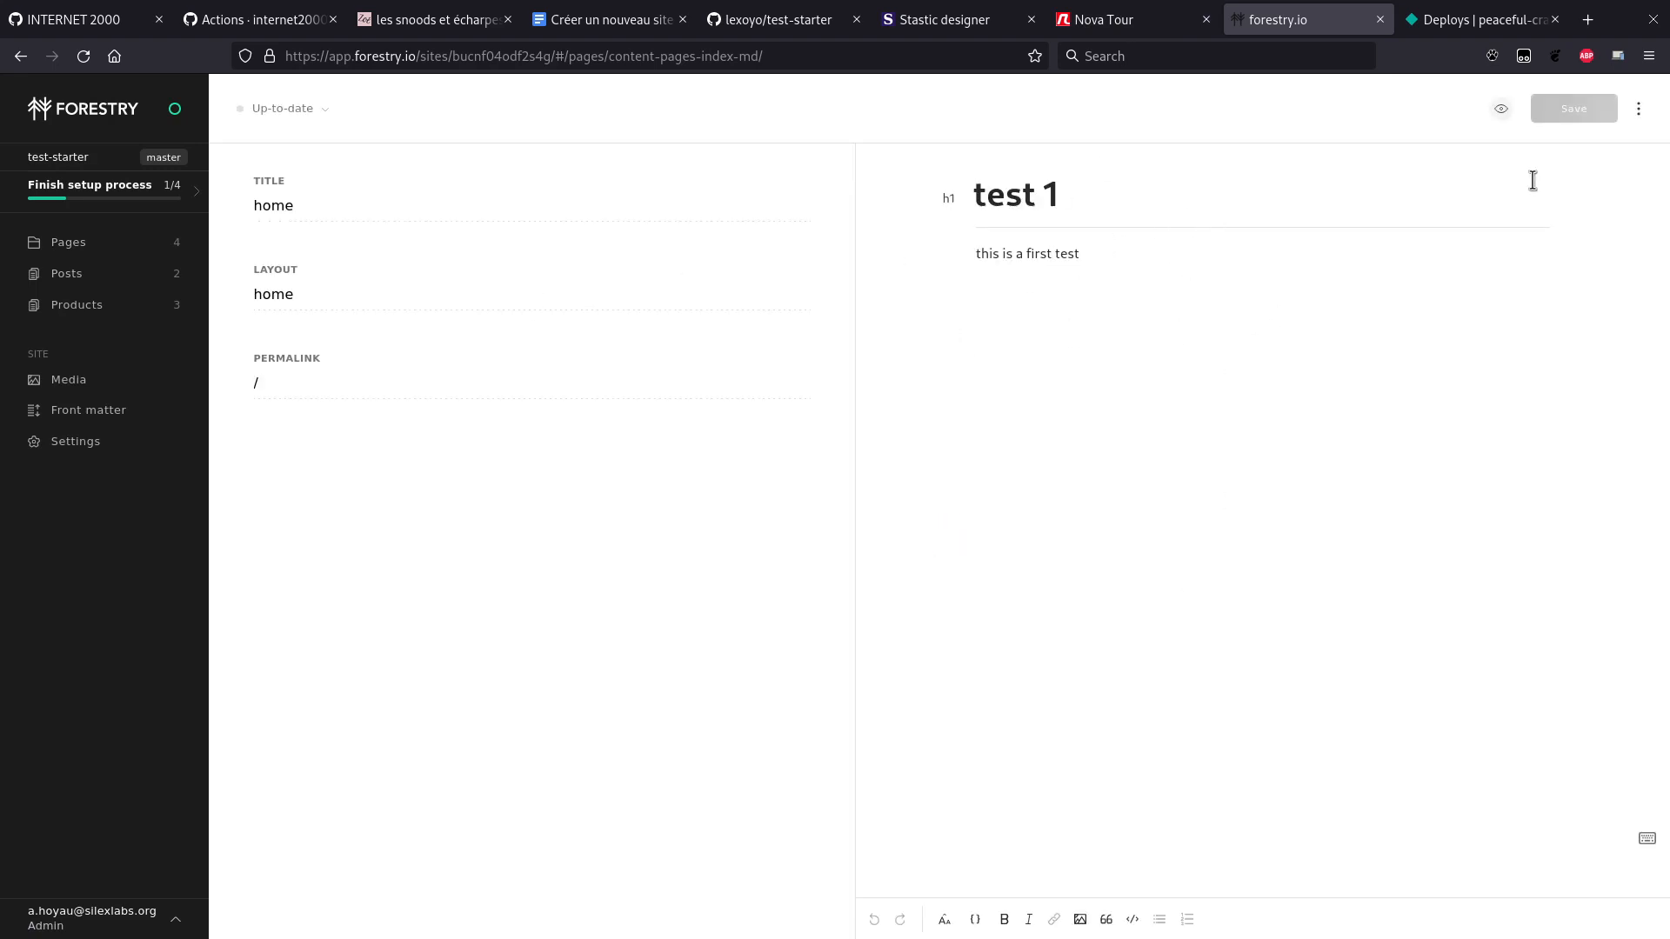
Step: Reapply the Home template to the home page and save it
click(1639, 109)
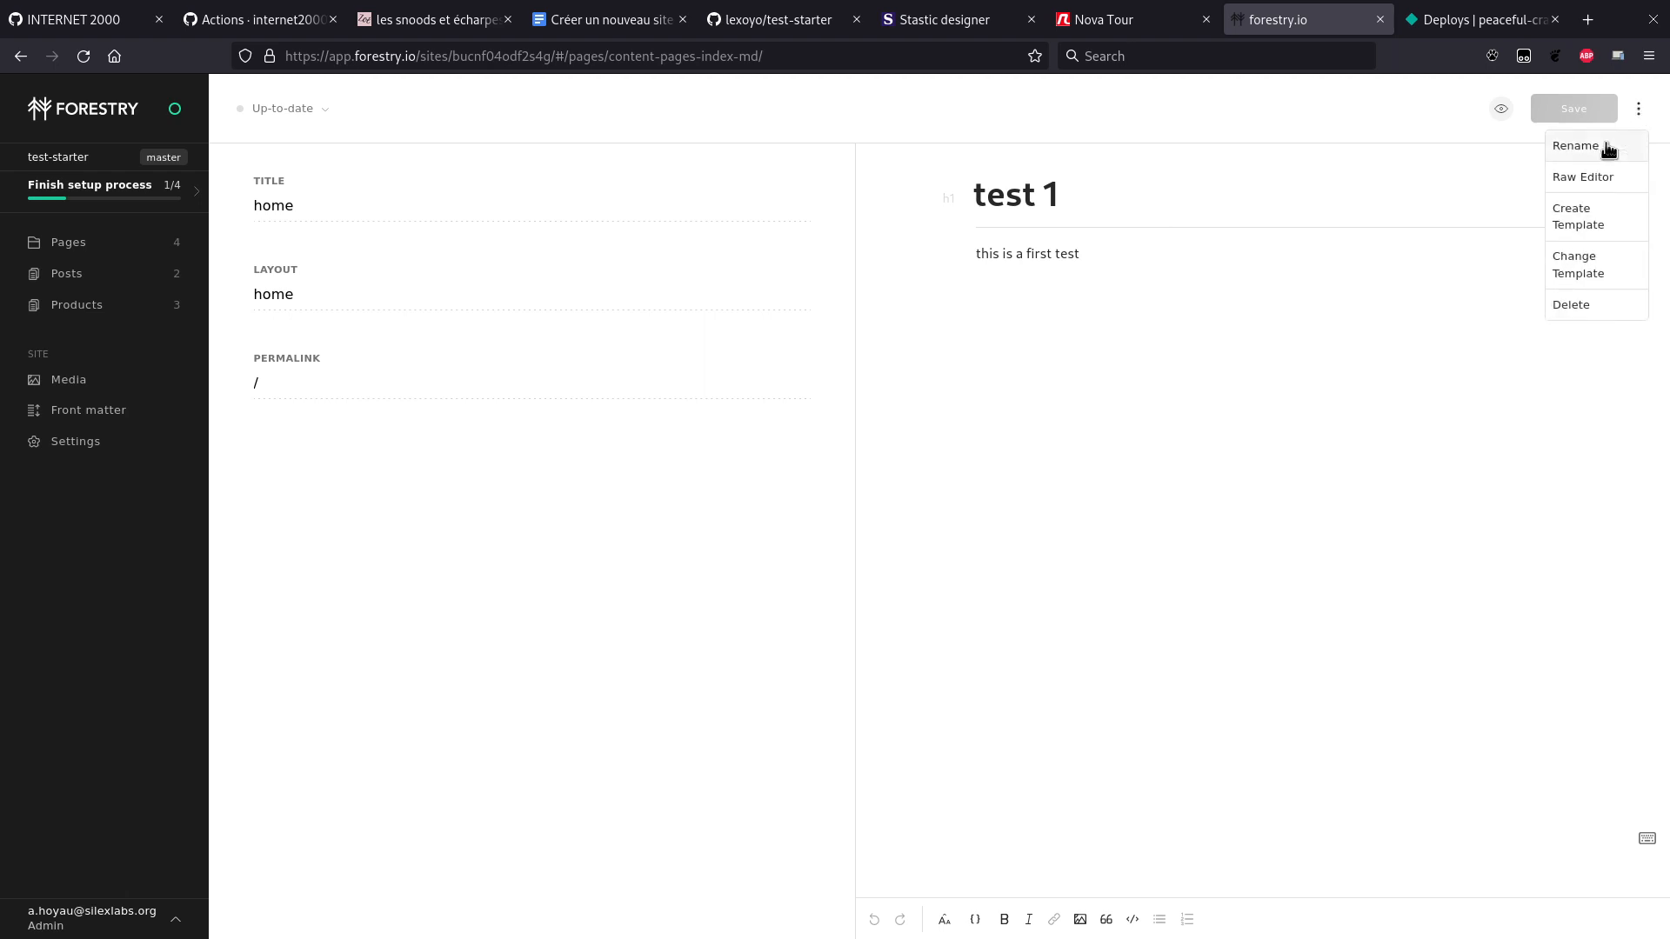
click(1579, 273)
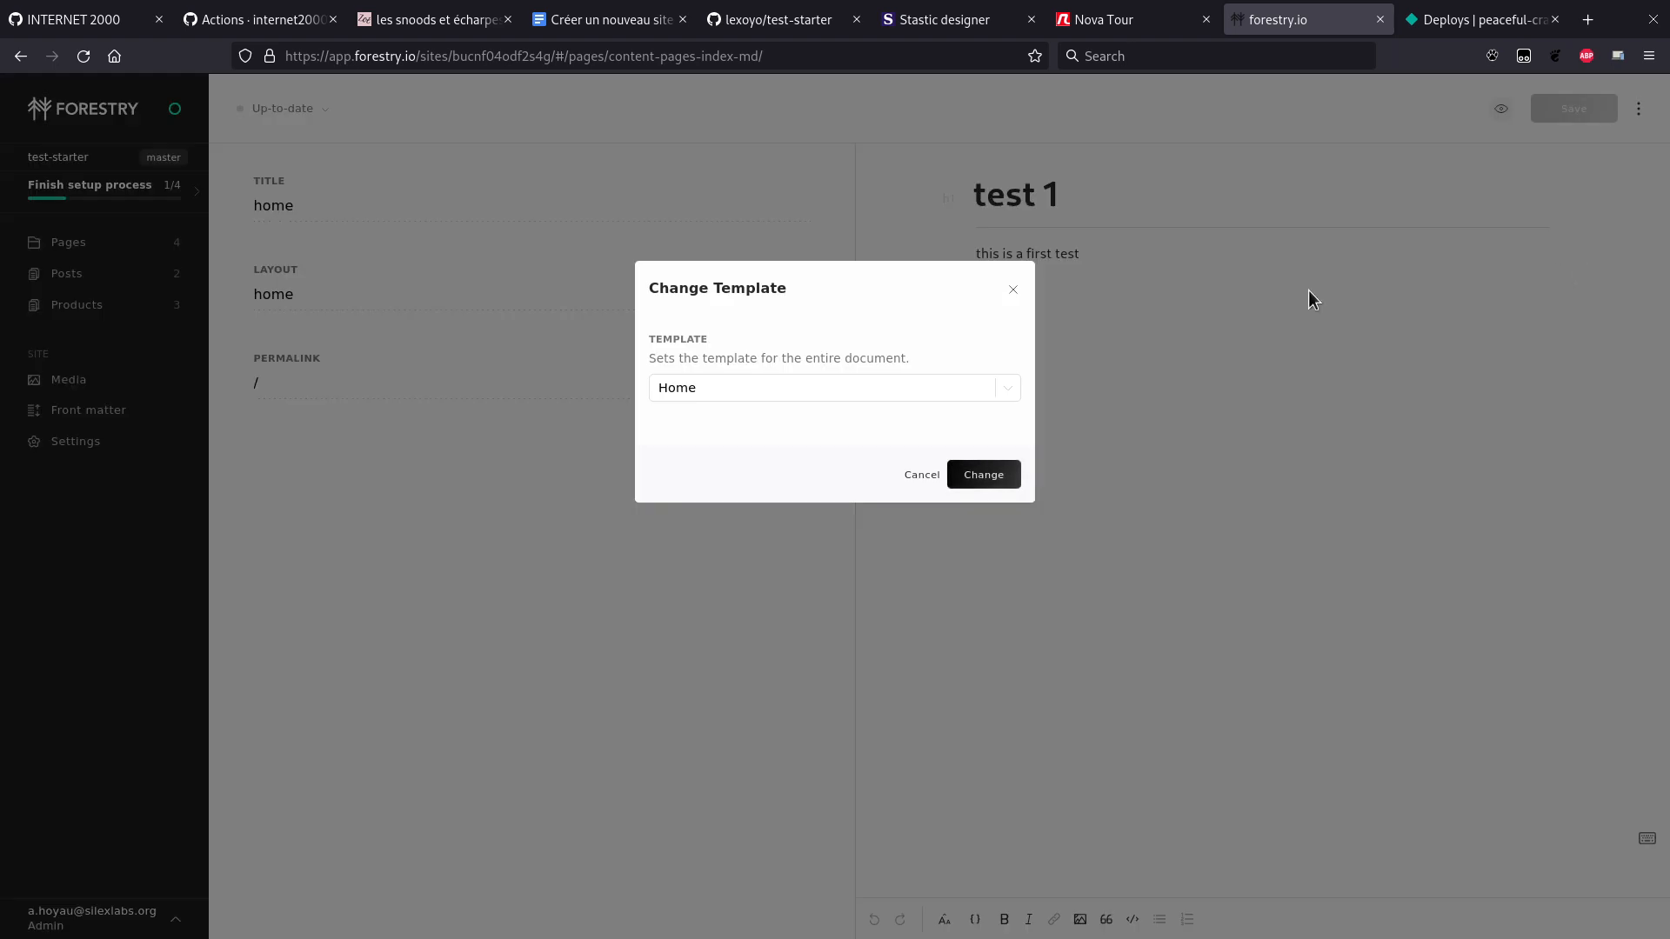
click(932, 383)
click(932, 383)
click(904, 391)
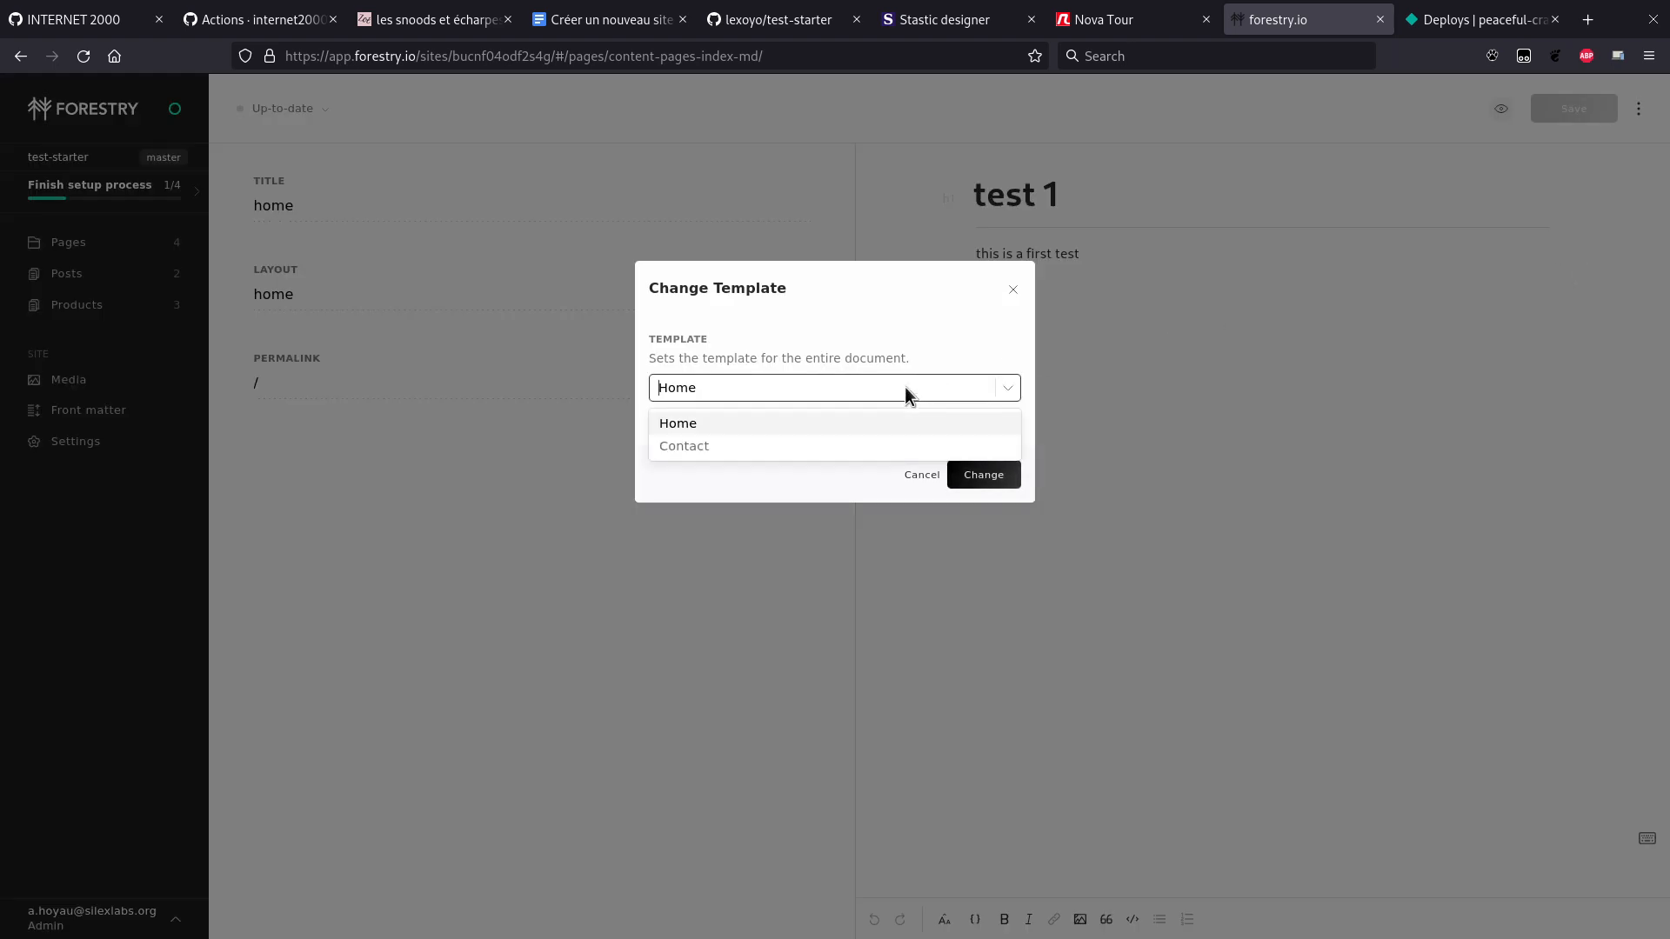
click(777, 425)
click(983, 475)
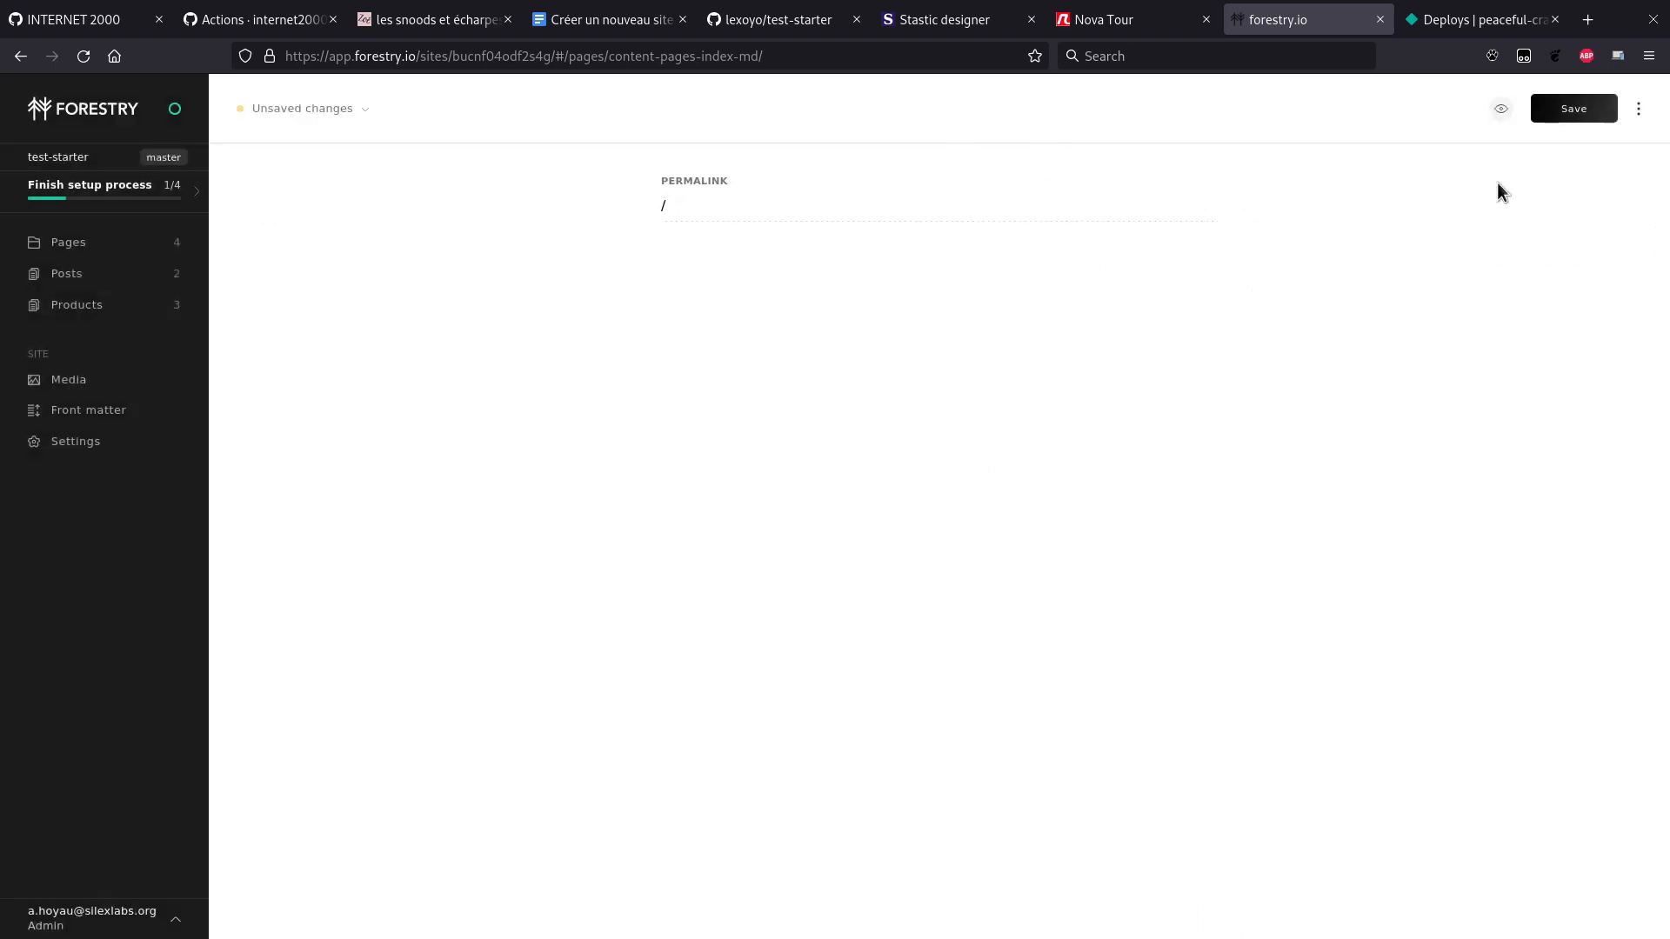
click(1572, 113)
Step: Close the Nova Tour tab and move over to the Netlify deploys page
key(ctrl+shift+Tab)
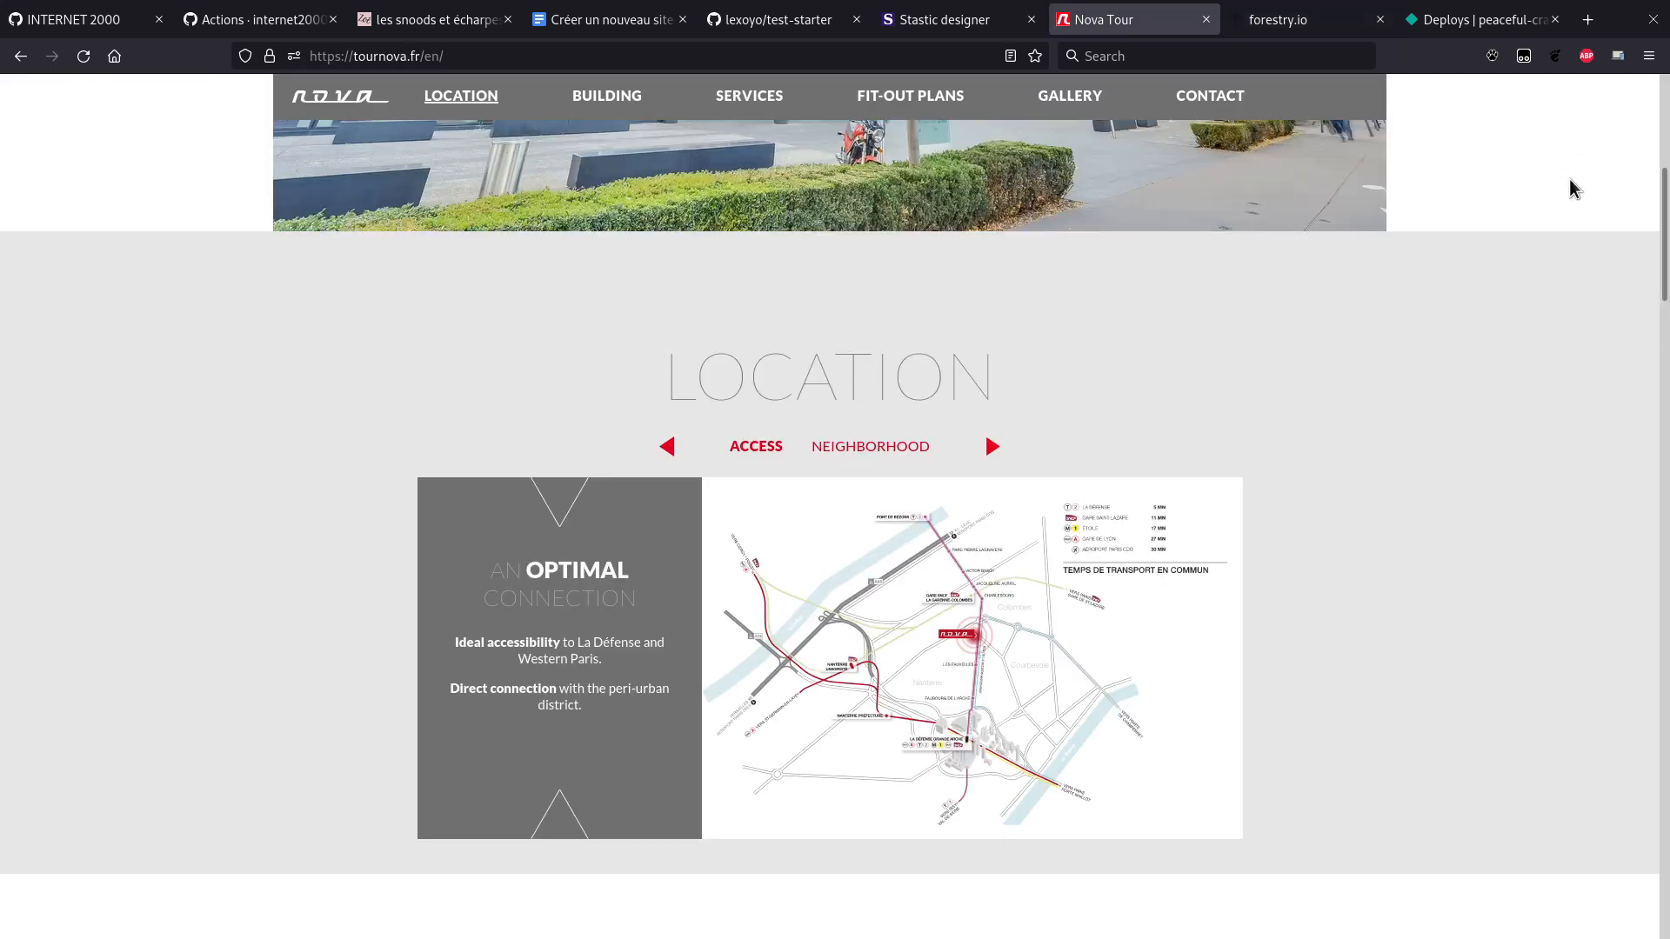
key(ctrl+Tab)
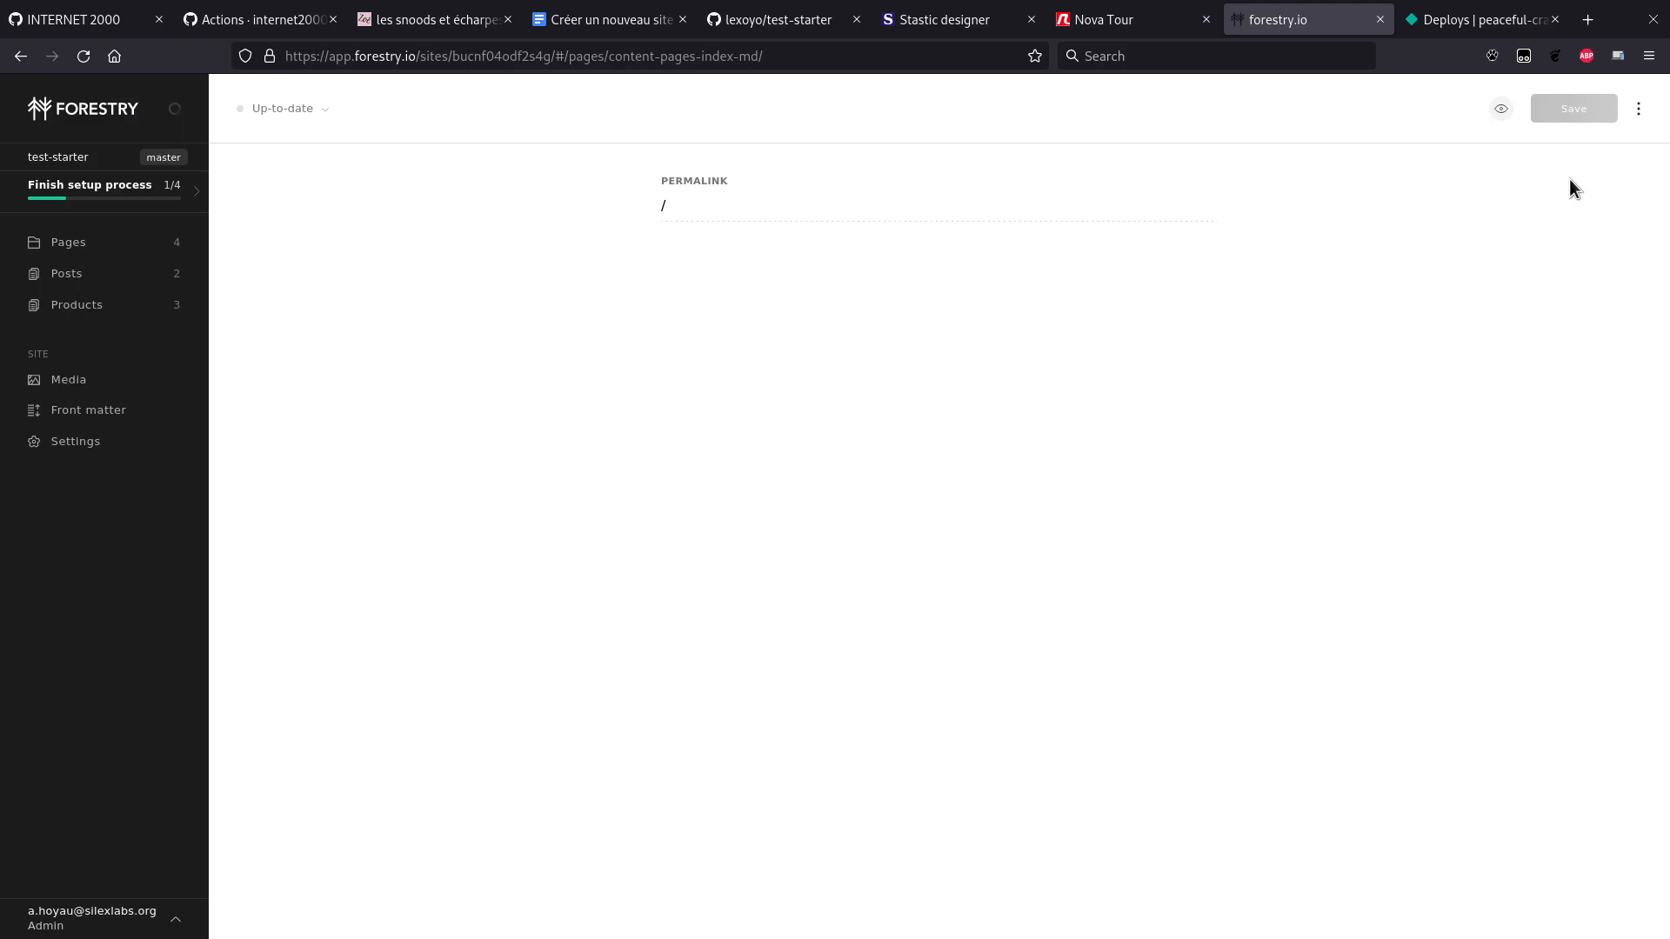
key(ctrl+shift+Tab)
key(ctrl+w)
key(ctrl+shift+Tab)
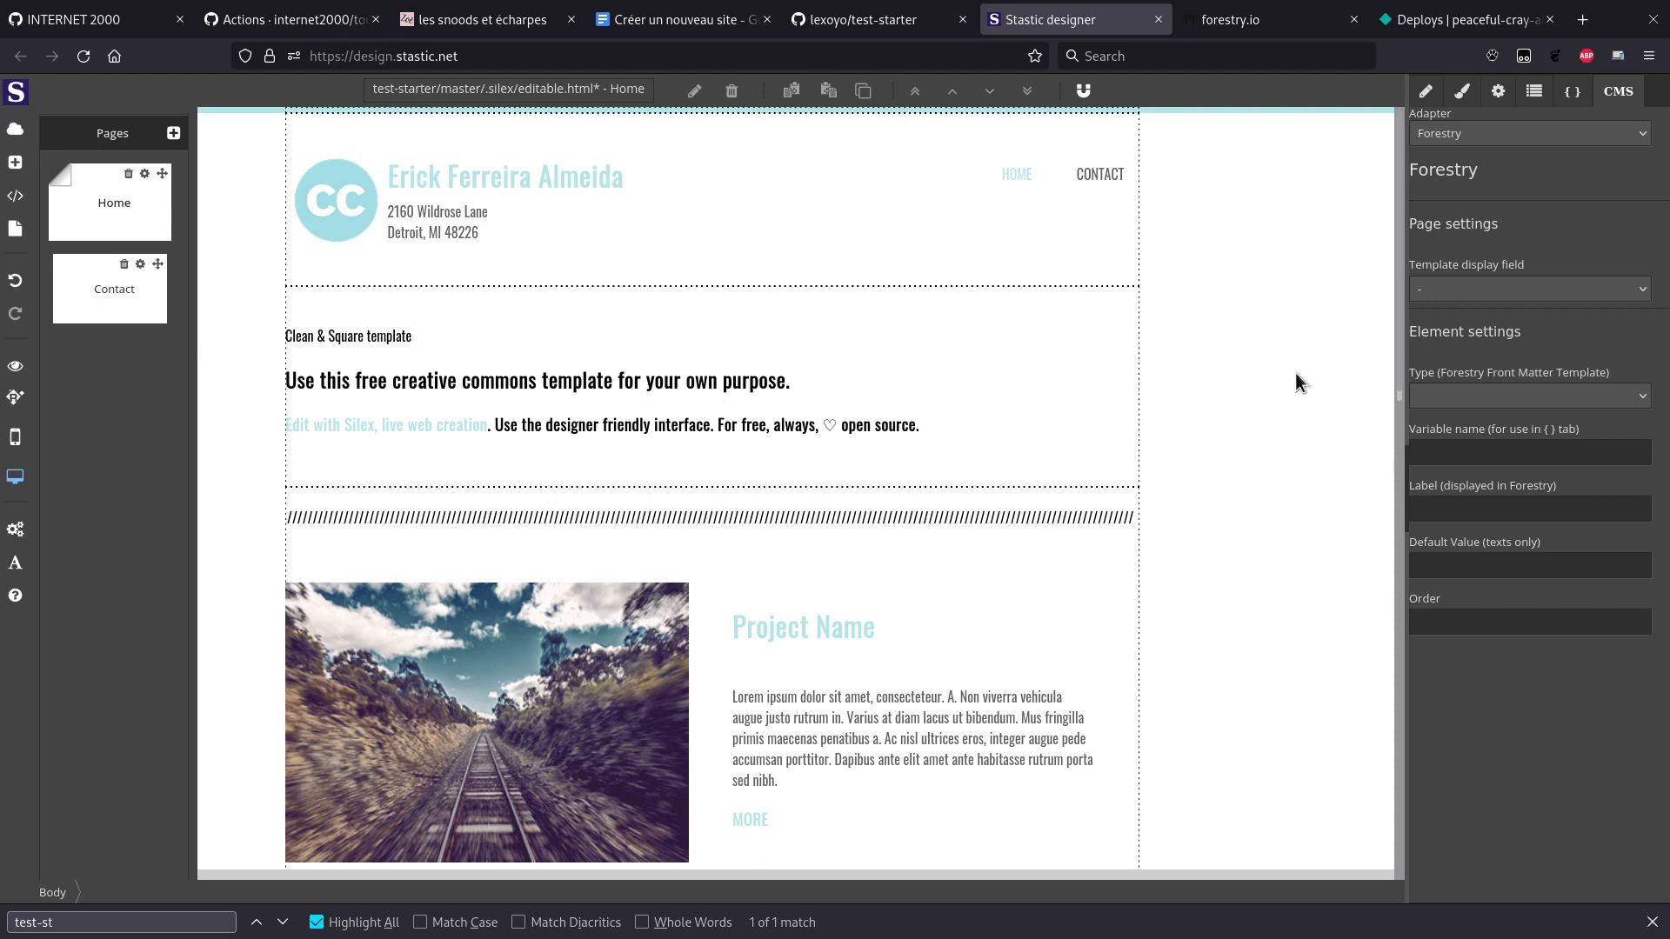
key(ctrl+Tab)
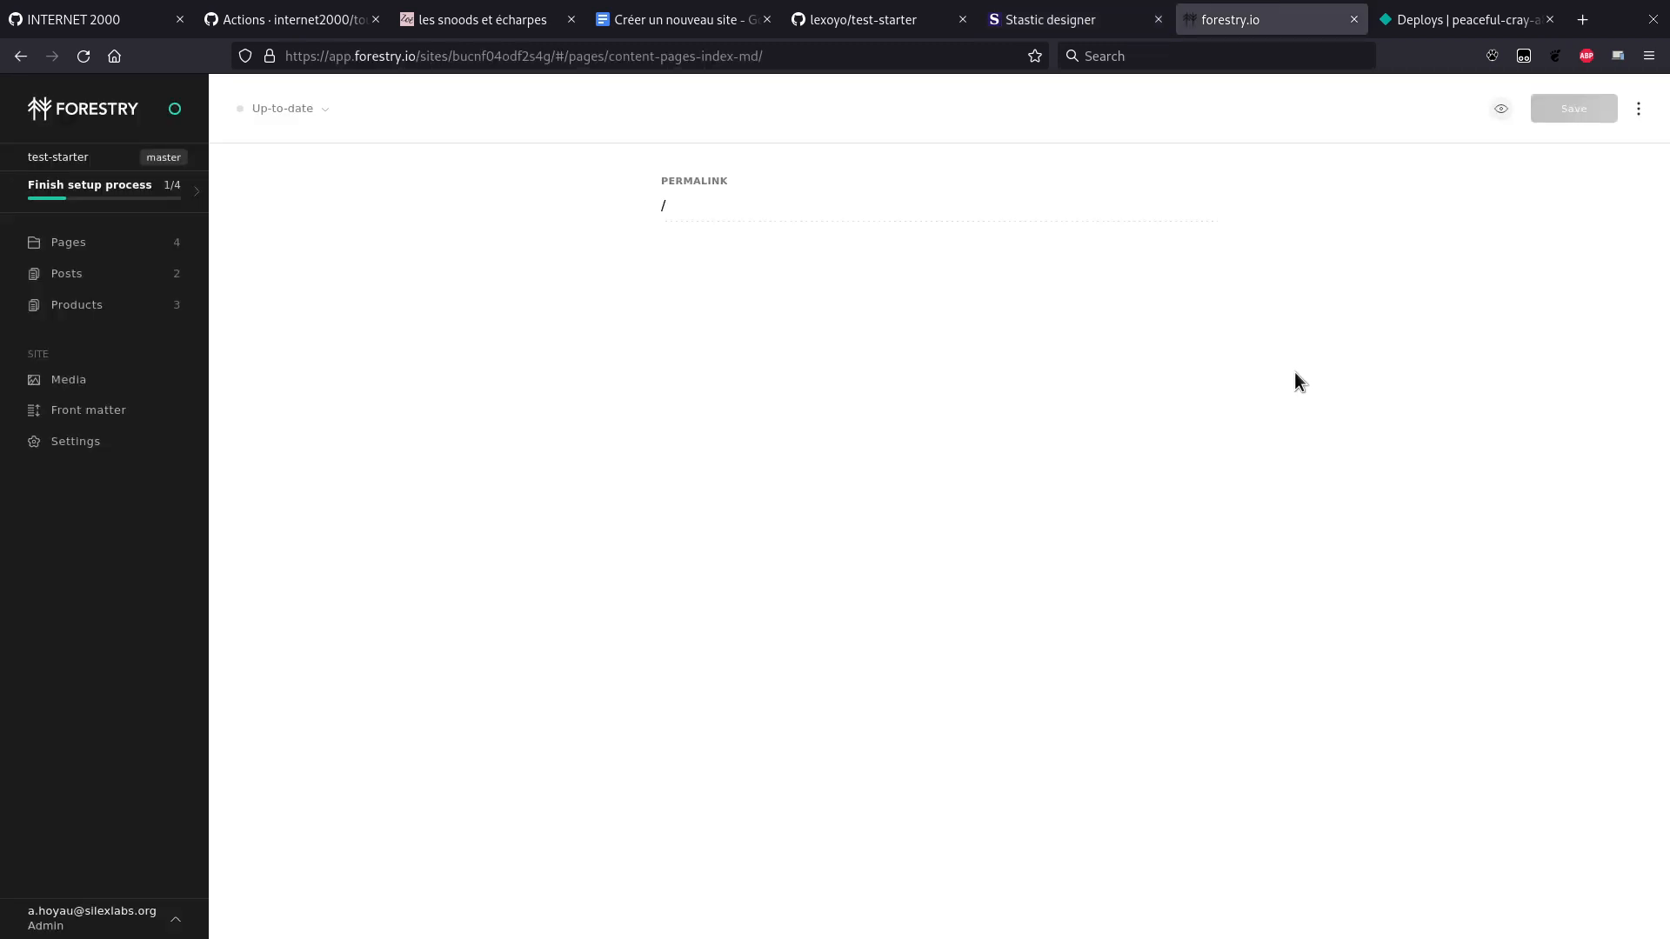
key(ctrl+Tab)
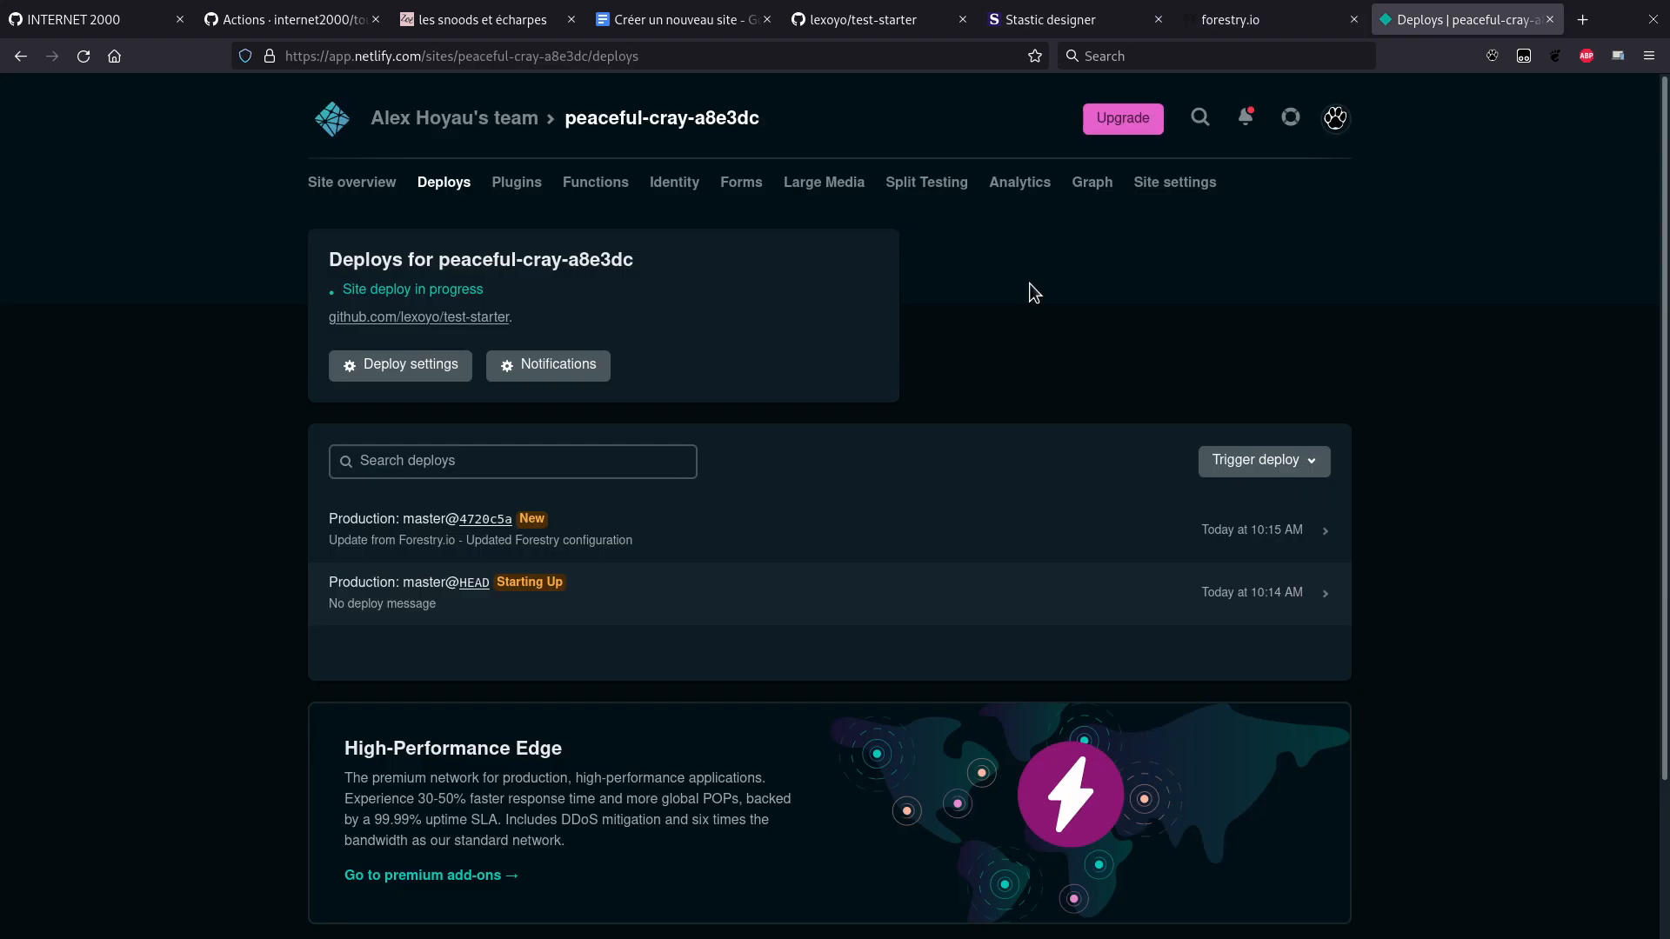
Step: Reload Netlify's deploys list, then select the site name peaceful-cray-a8e3dc in Site overview
key(F5)
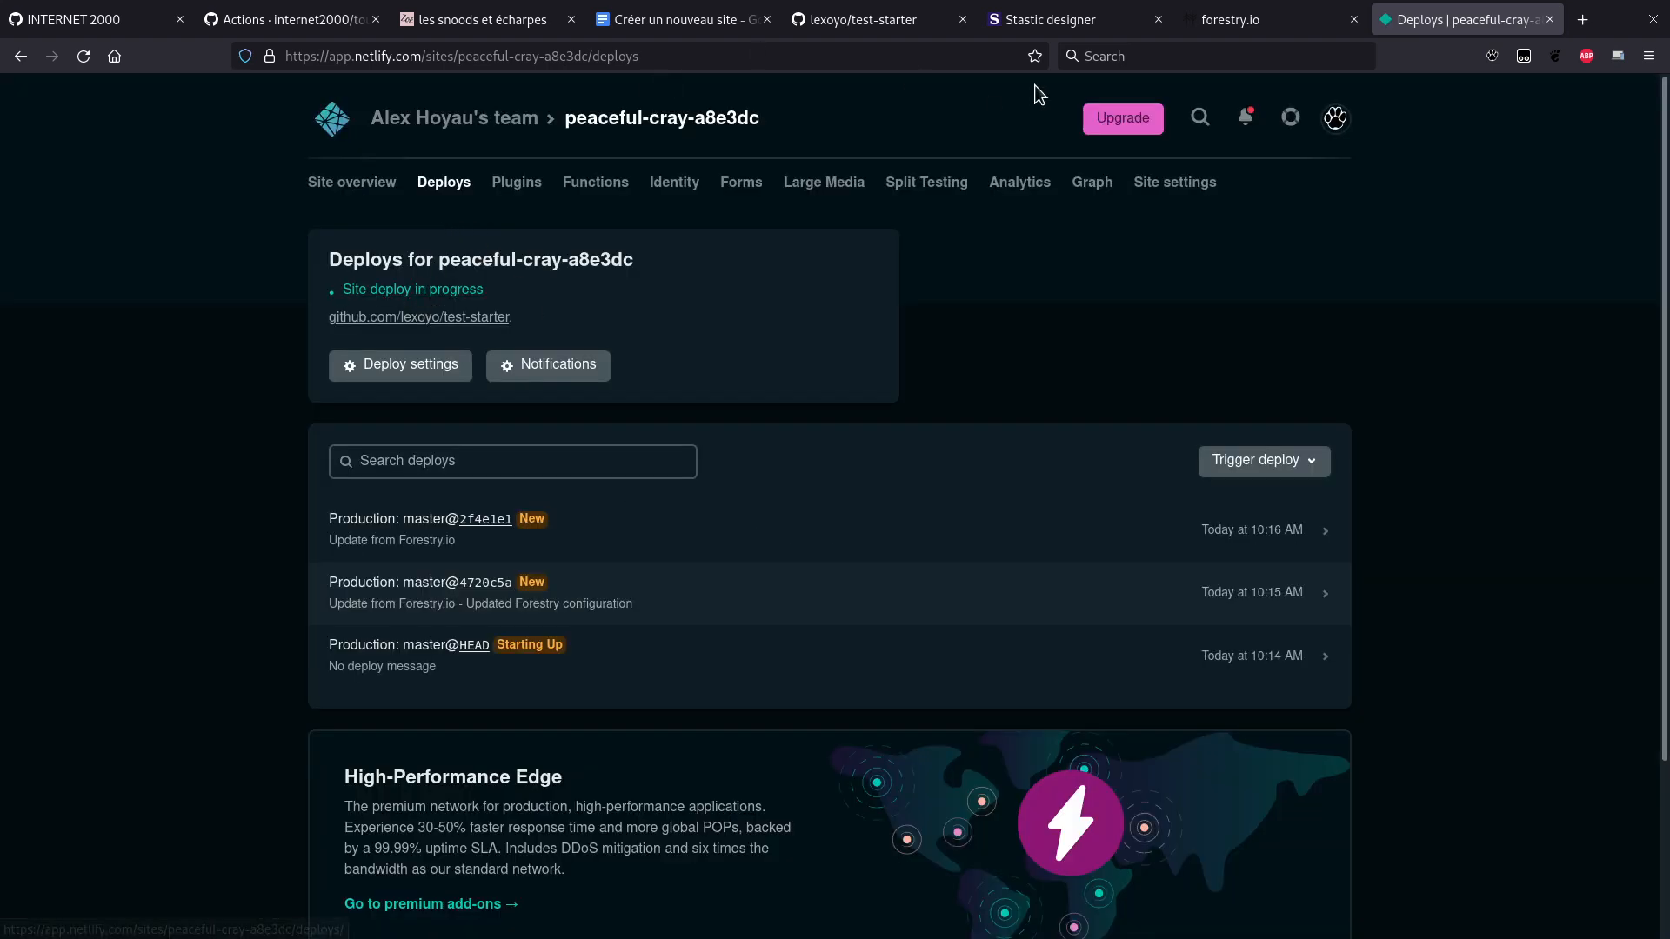
click(1056, 22)
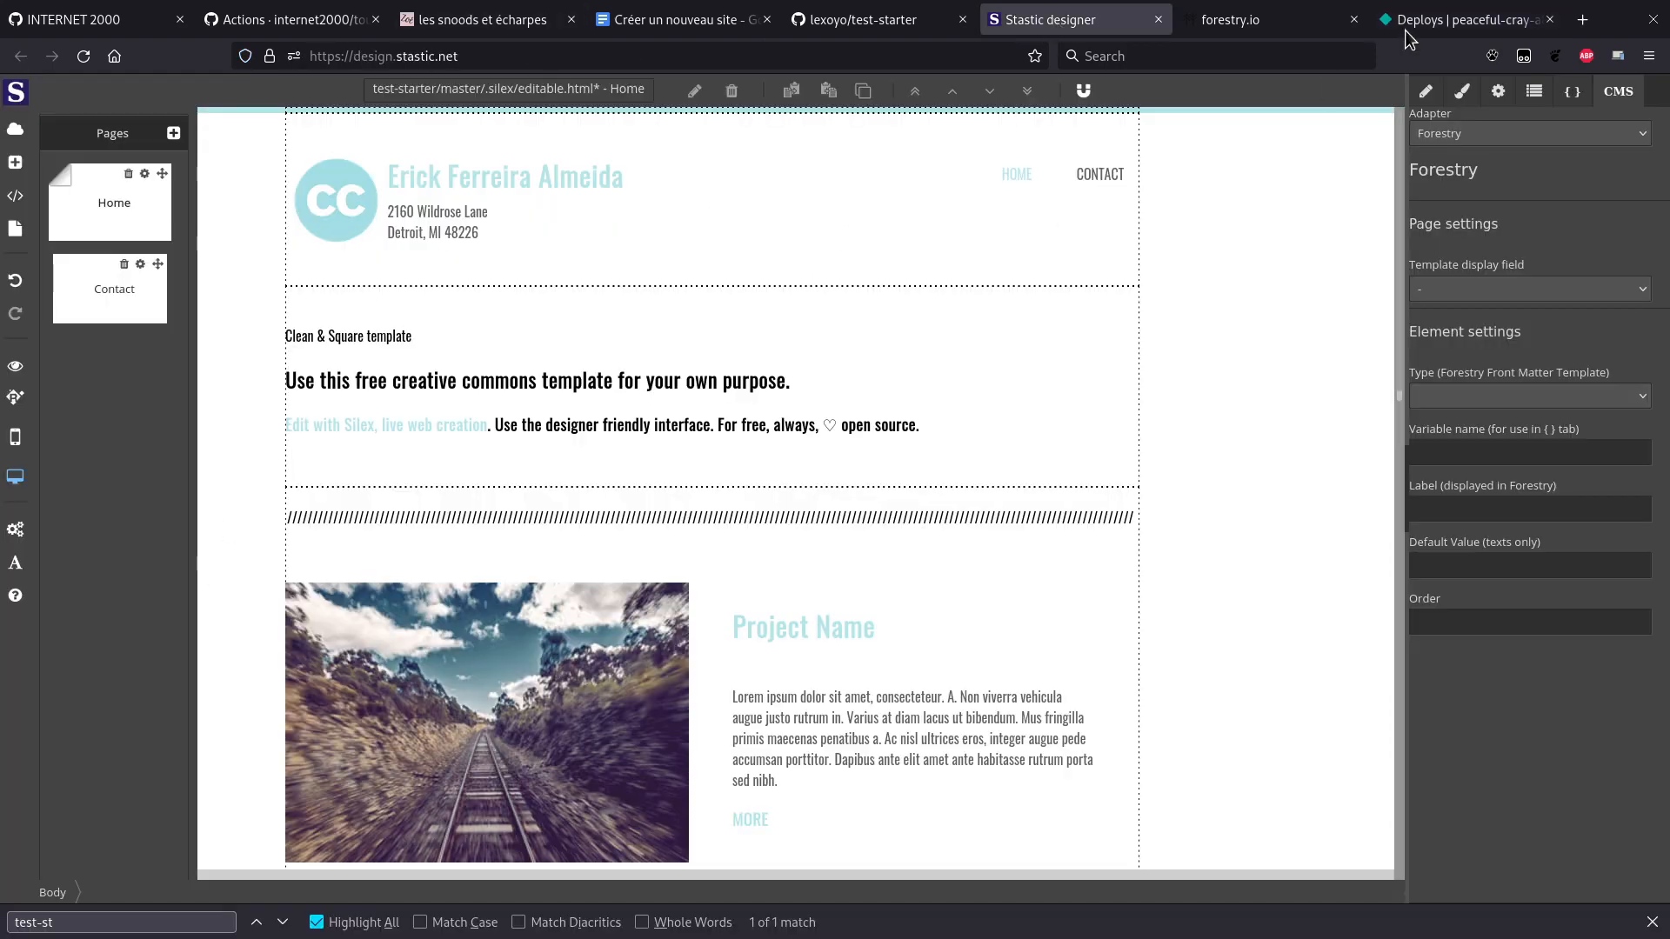
click(1455, 21)
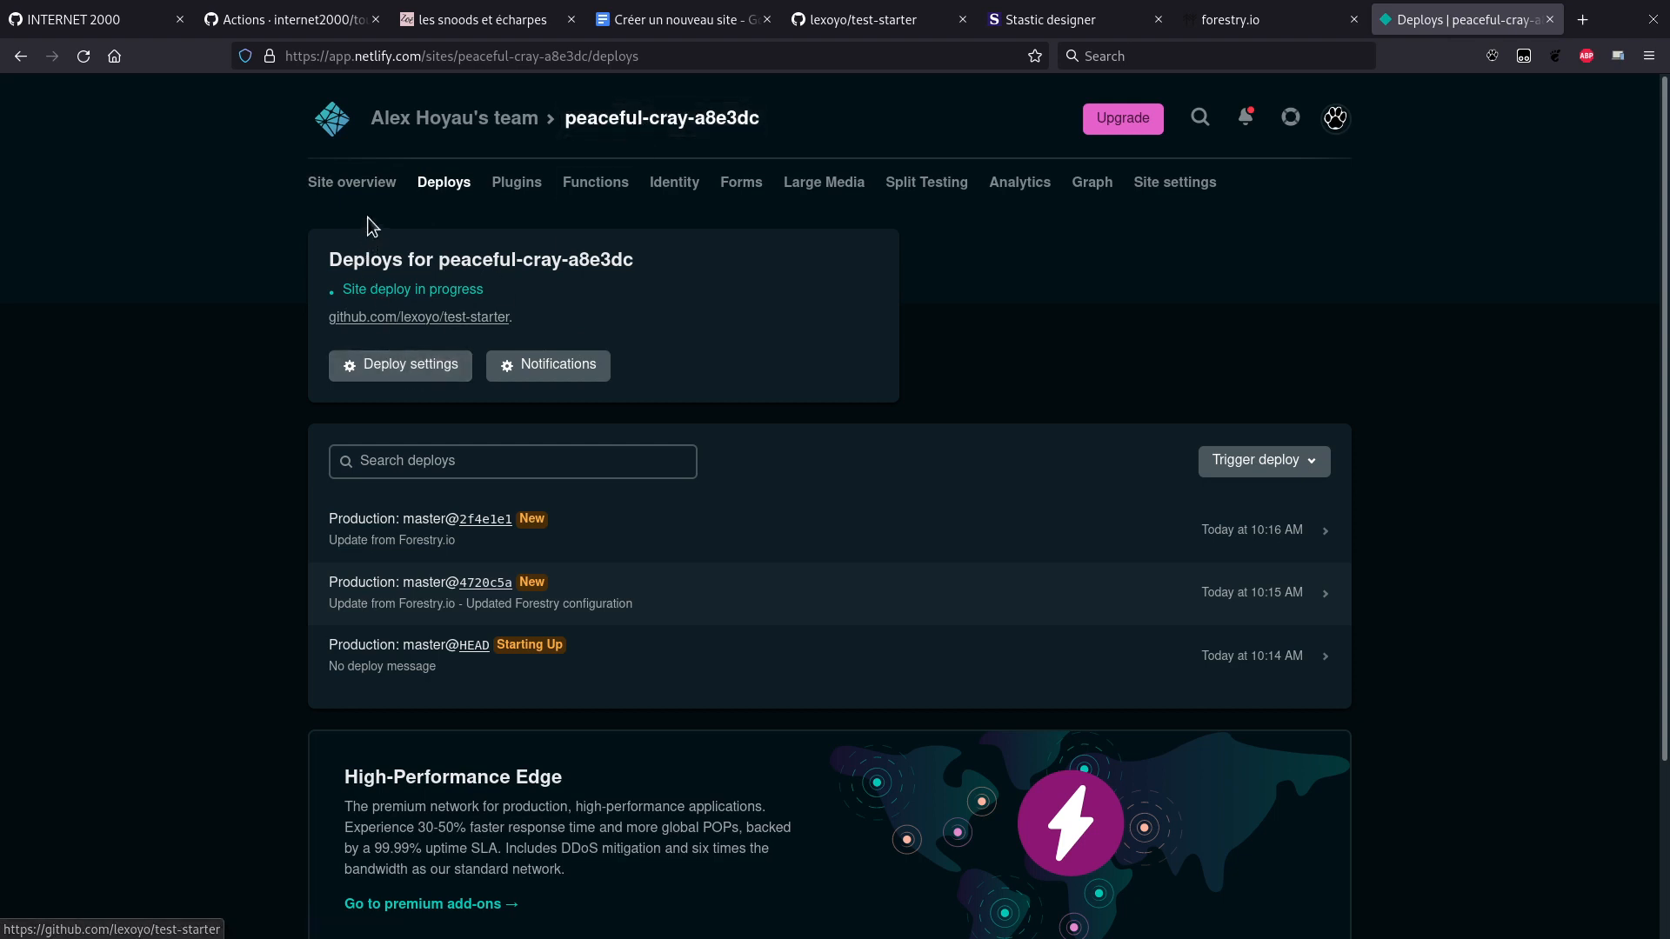
click(352, 182)
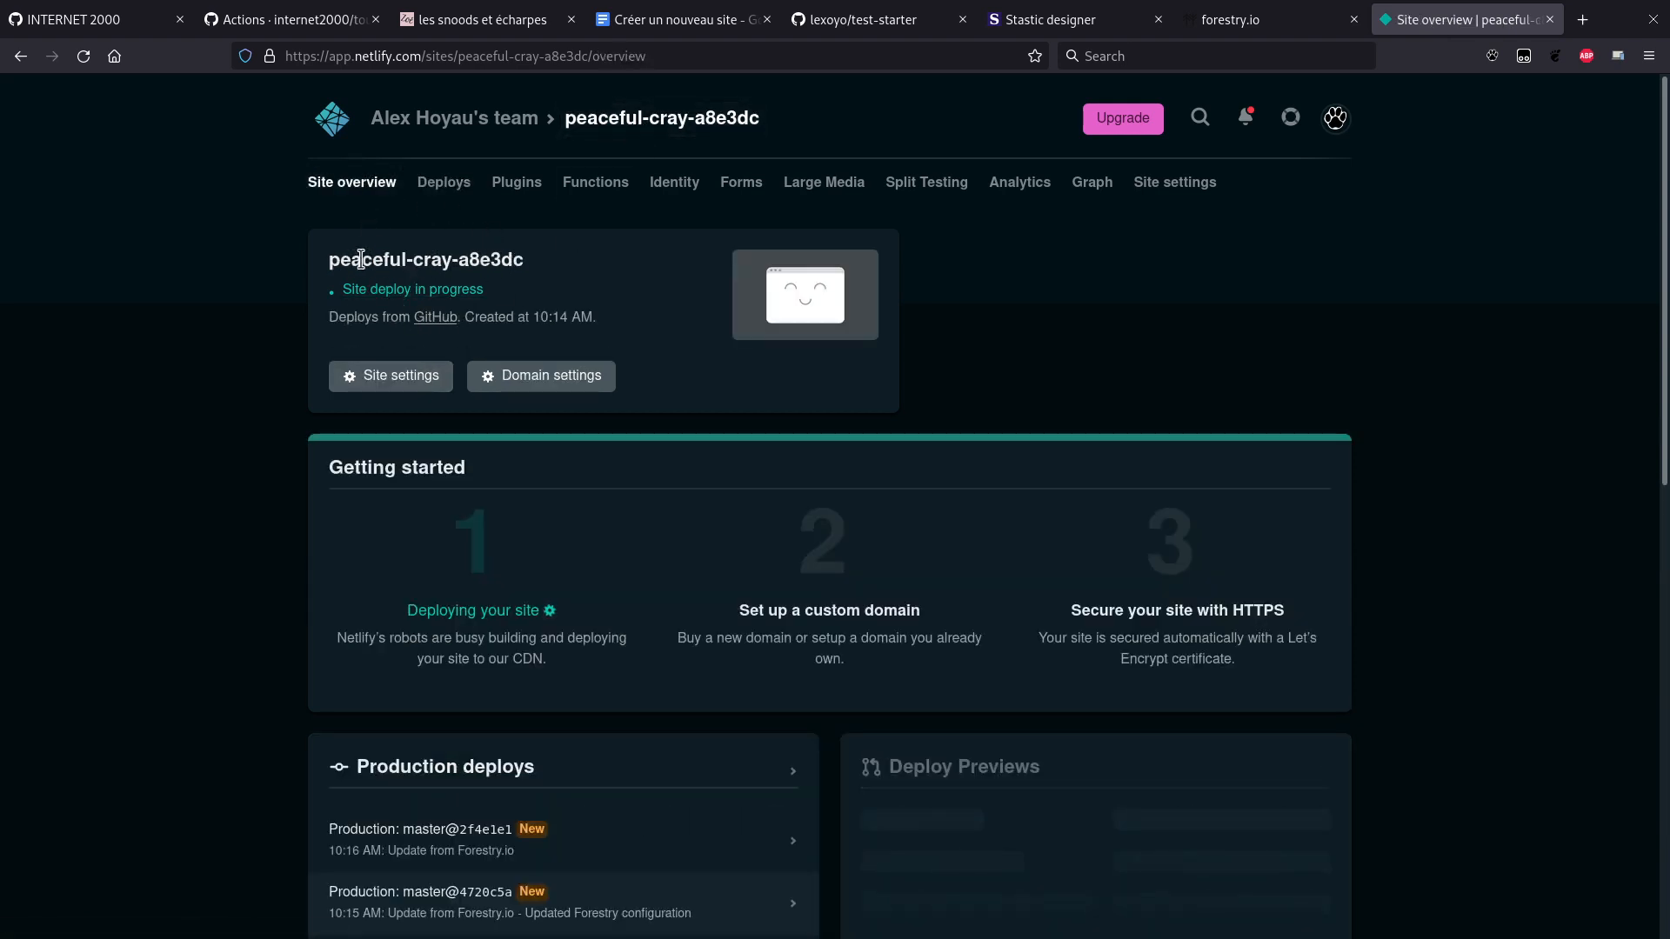
drag(331, 259, 524, 261)
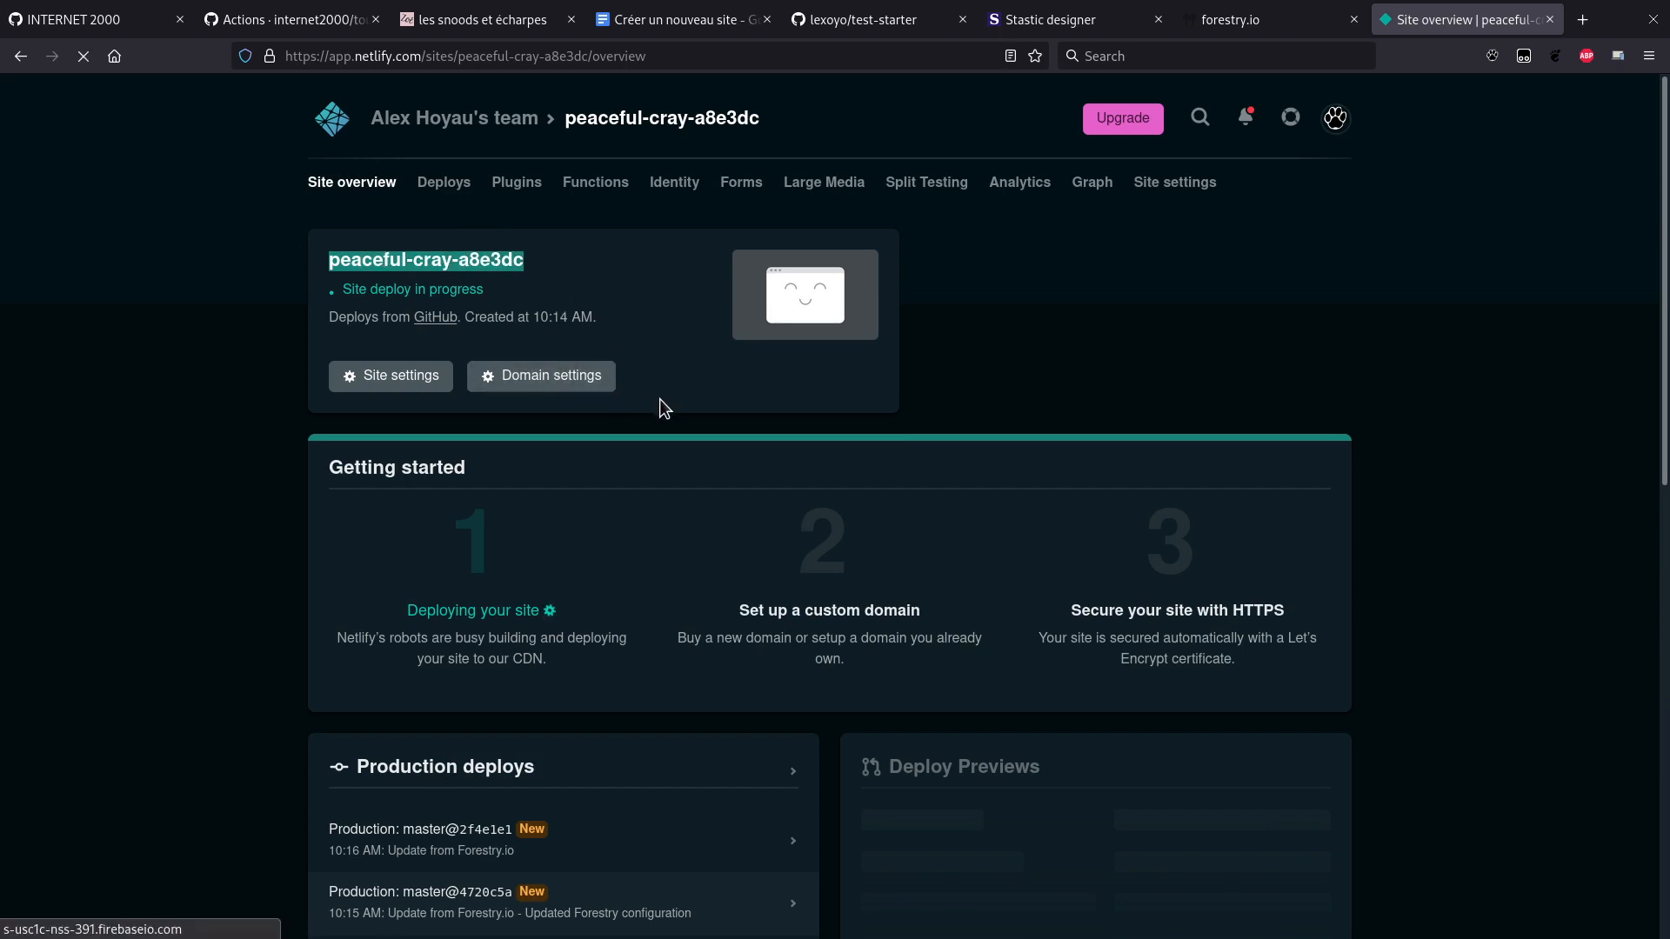
Step: Inspect the HEAD deploy's details, then open the live netlify.app site in a new tab
click(498, 614)
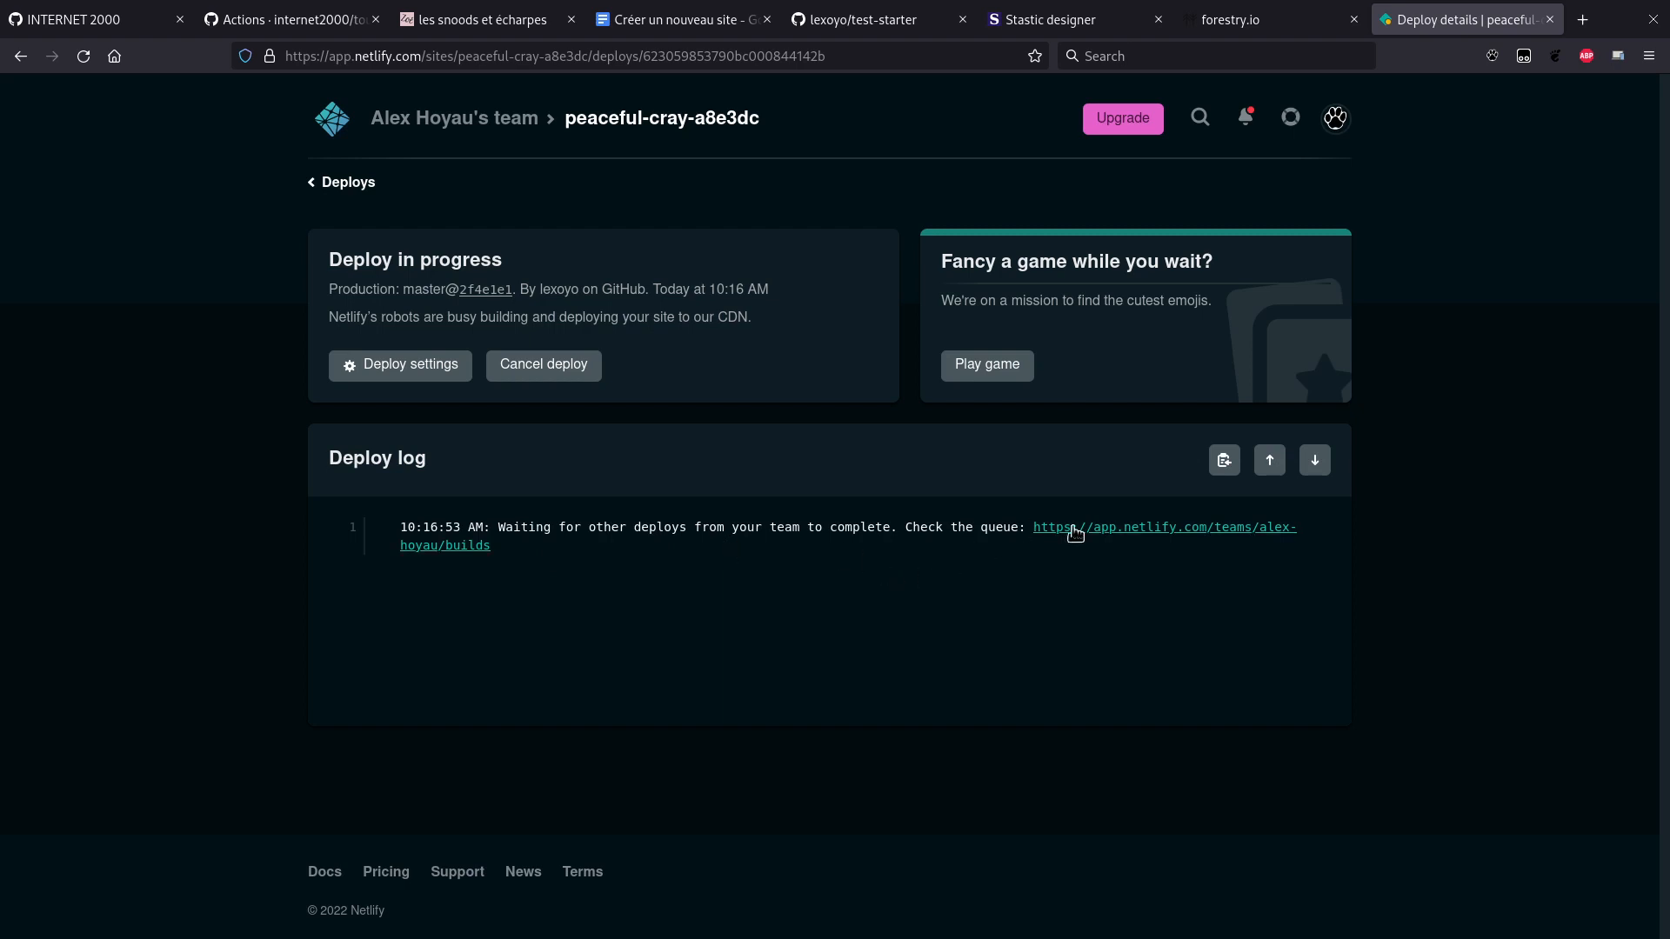
click(325, 189)
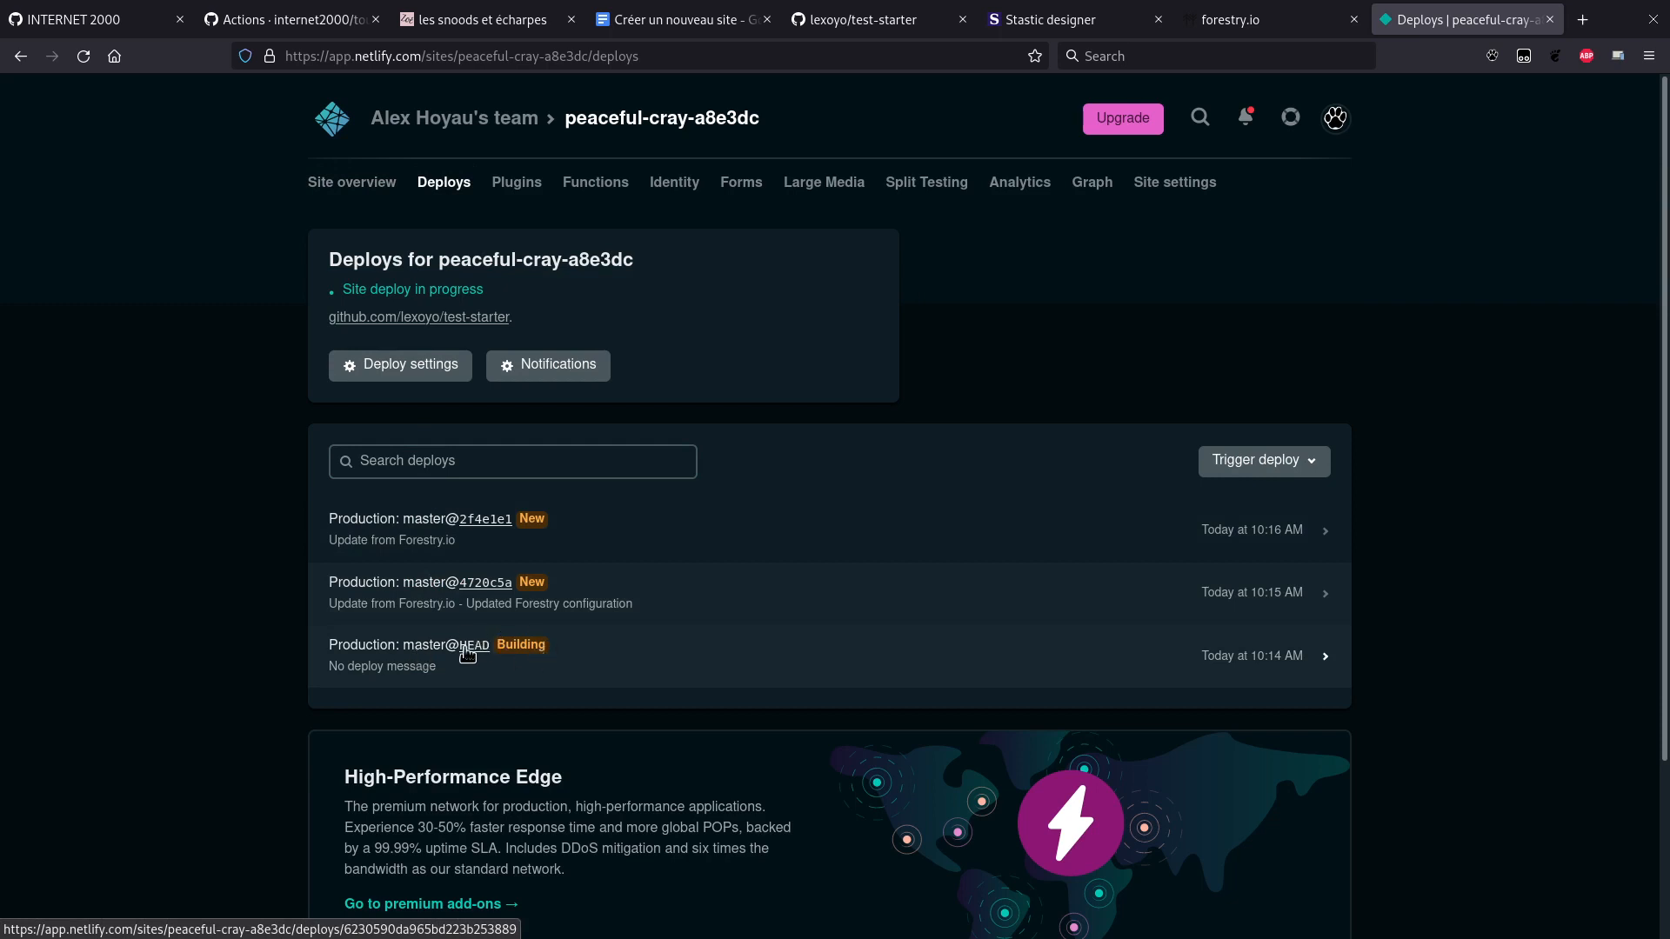
click(408, 651)
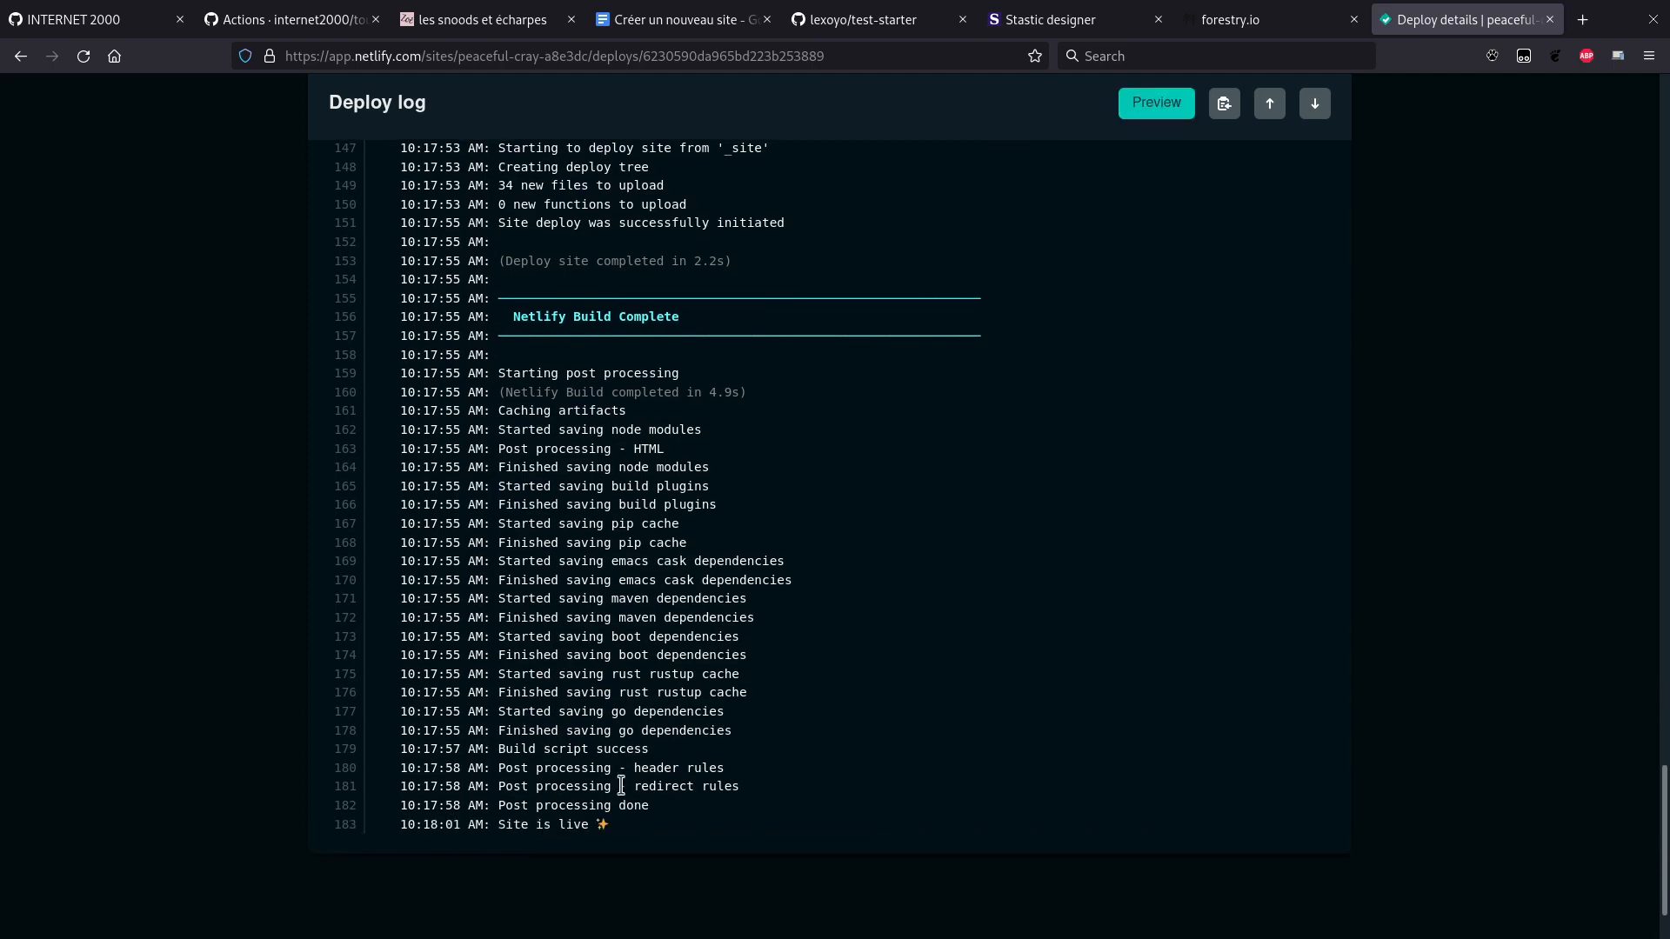
key(Home)
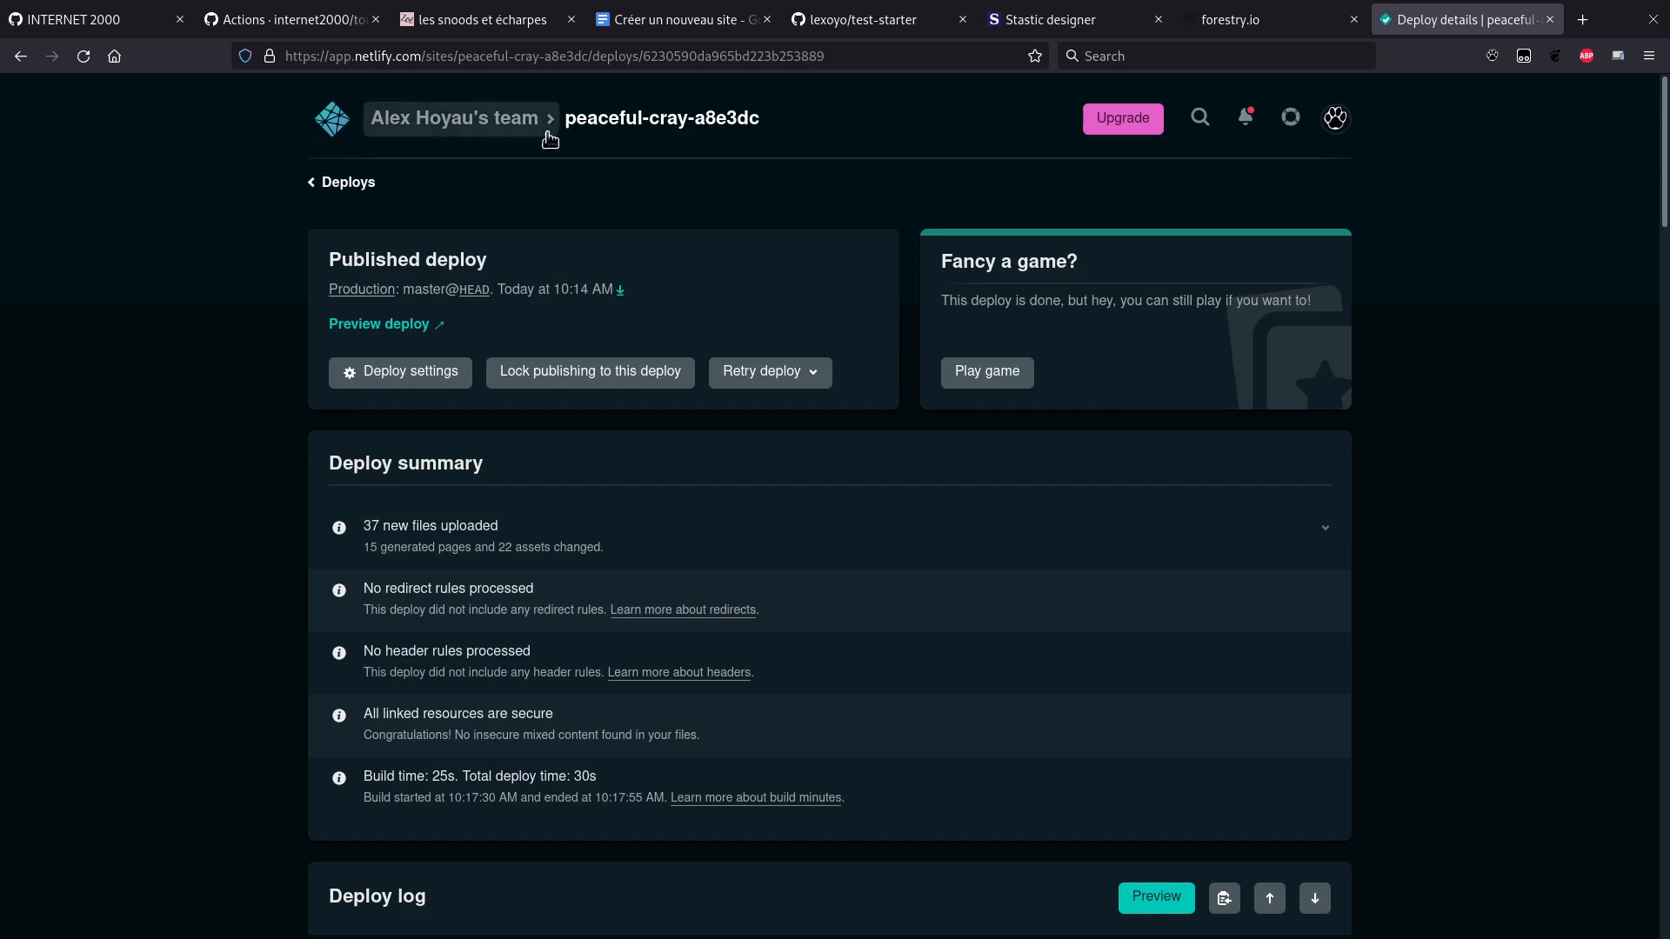
click(351, 196)
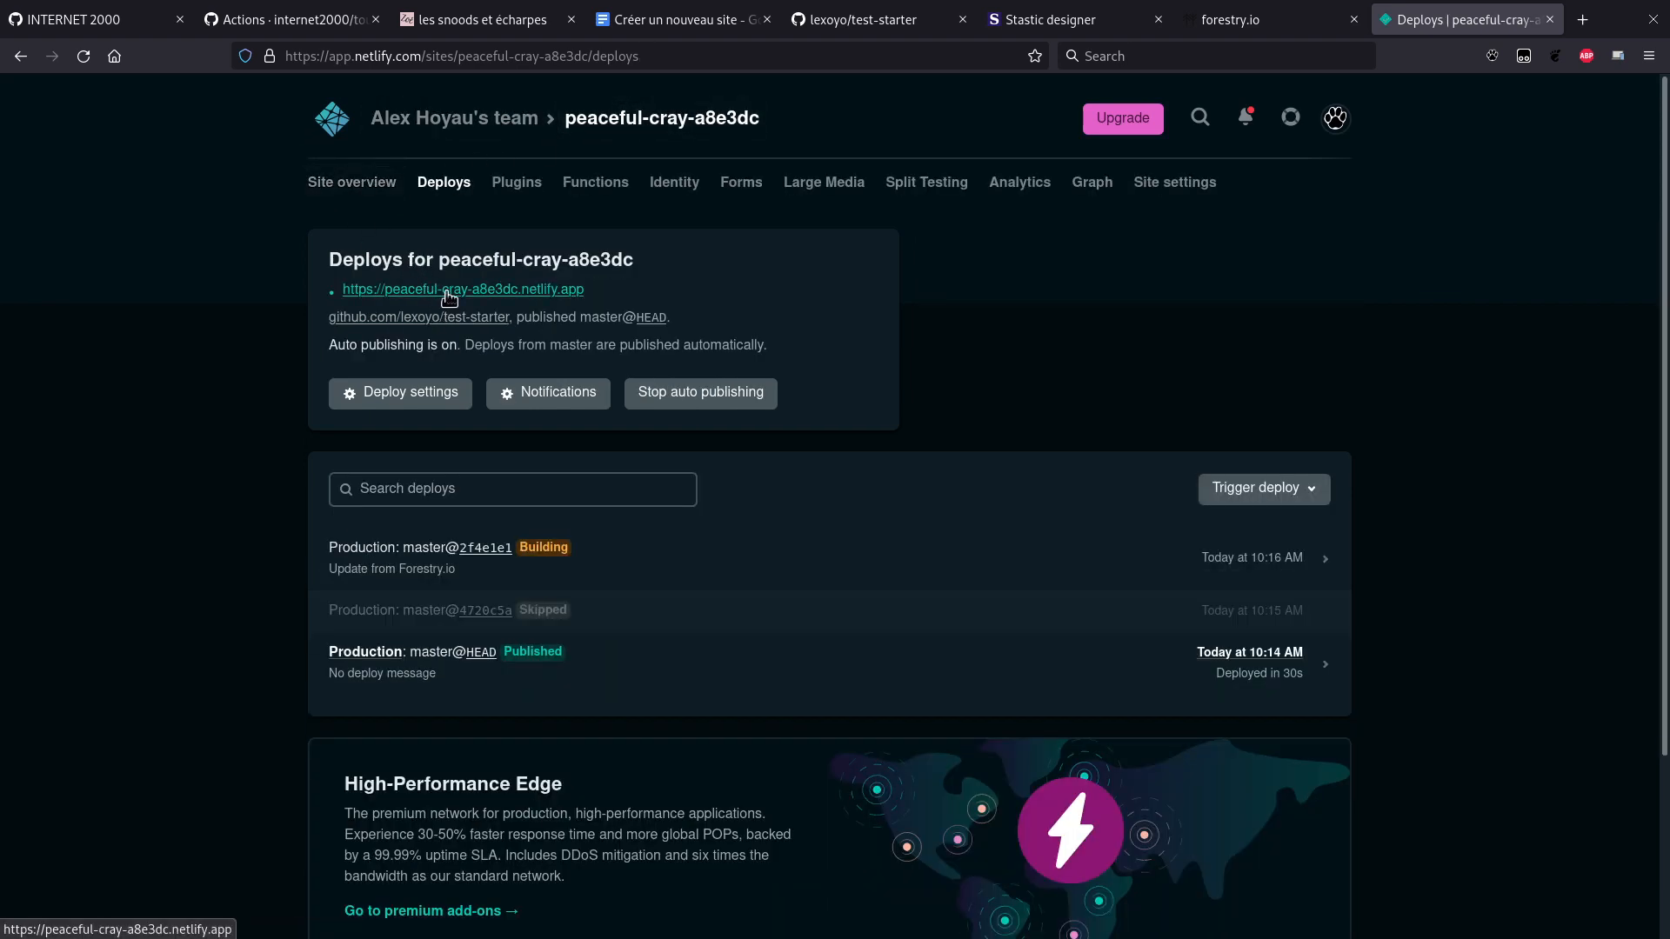
click(446, 292)
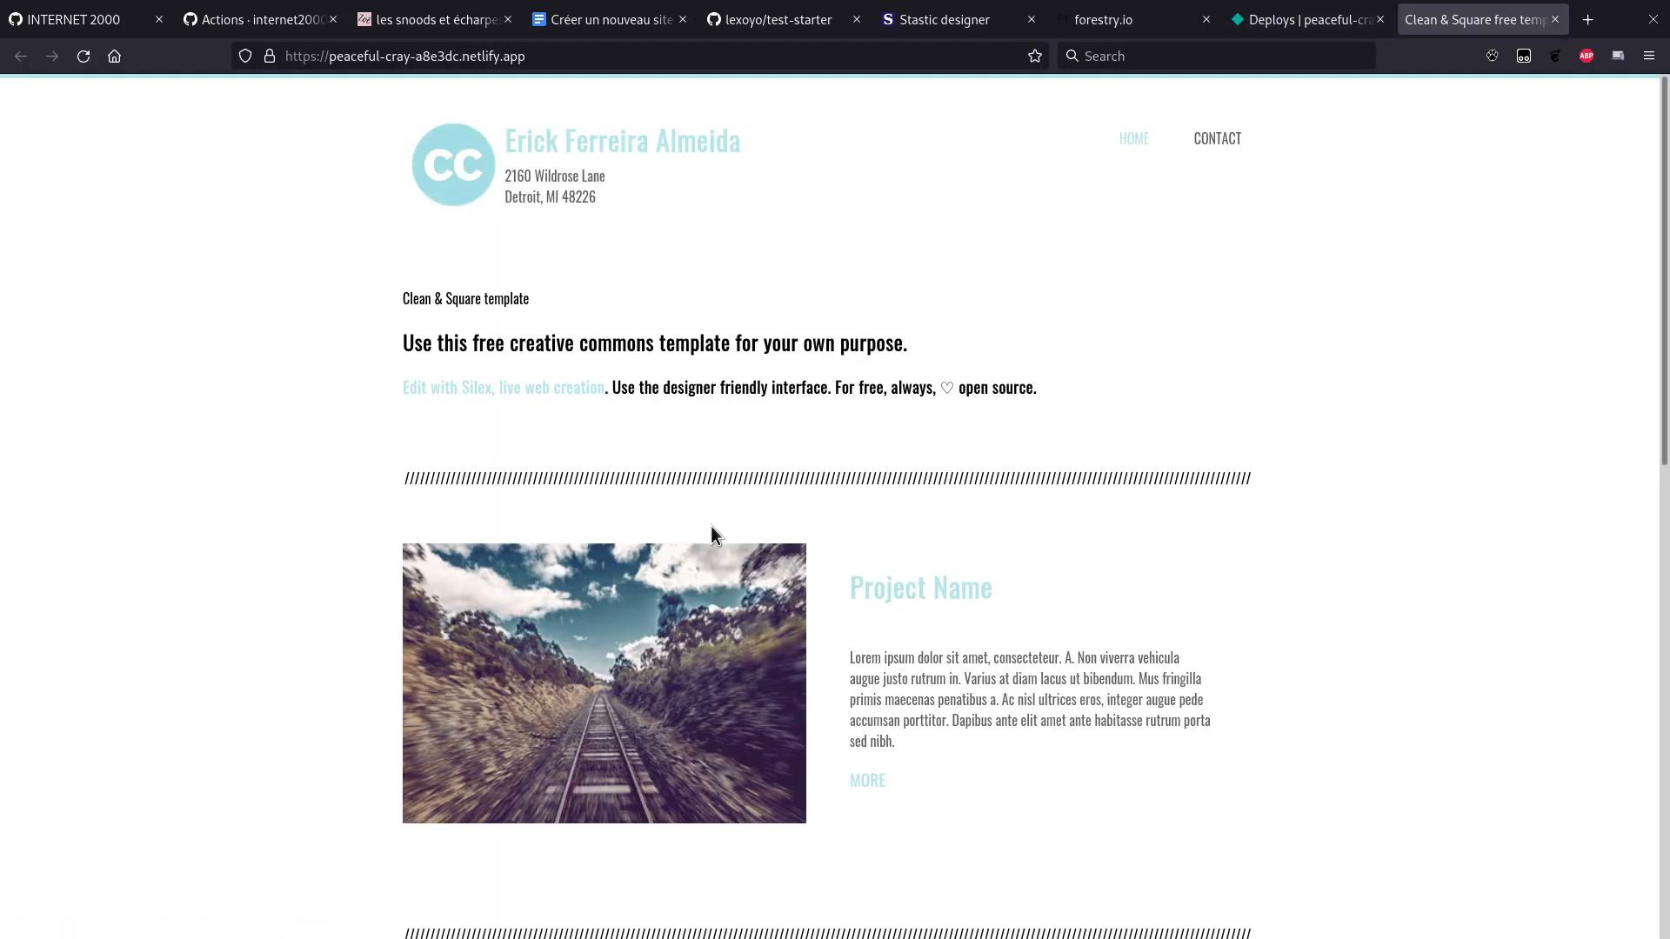
Step: Glance at the live site, then open Silex's 11ty layouts Replace Children template setting
scroll(711, 525, down, 7)
scroll(711, 532, down, 4)
scroll(711, 532, up, 11)
key(ctrl+shift+Tab)
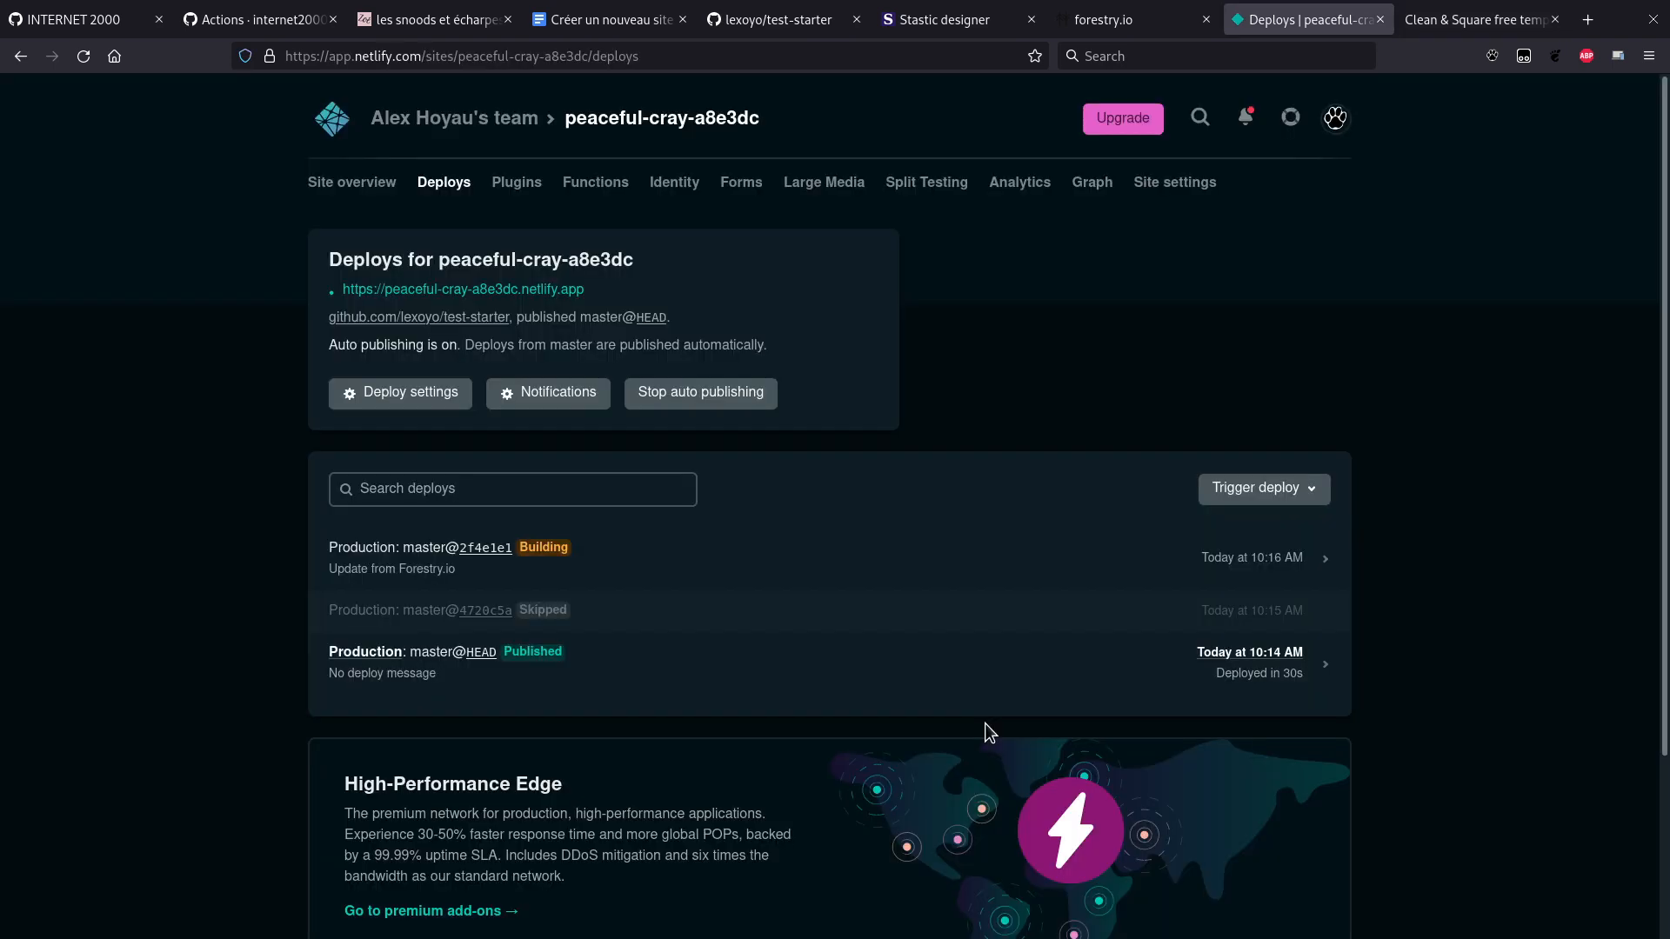
key(ctrl+shift+Tab)
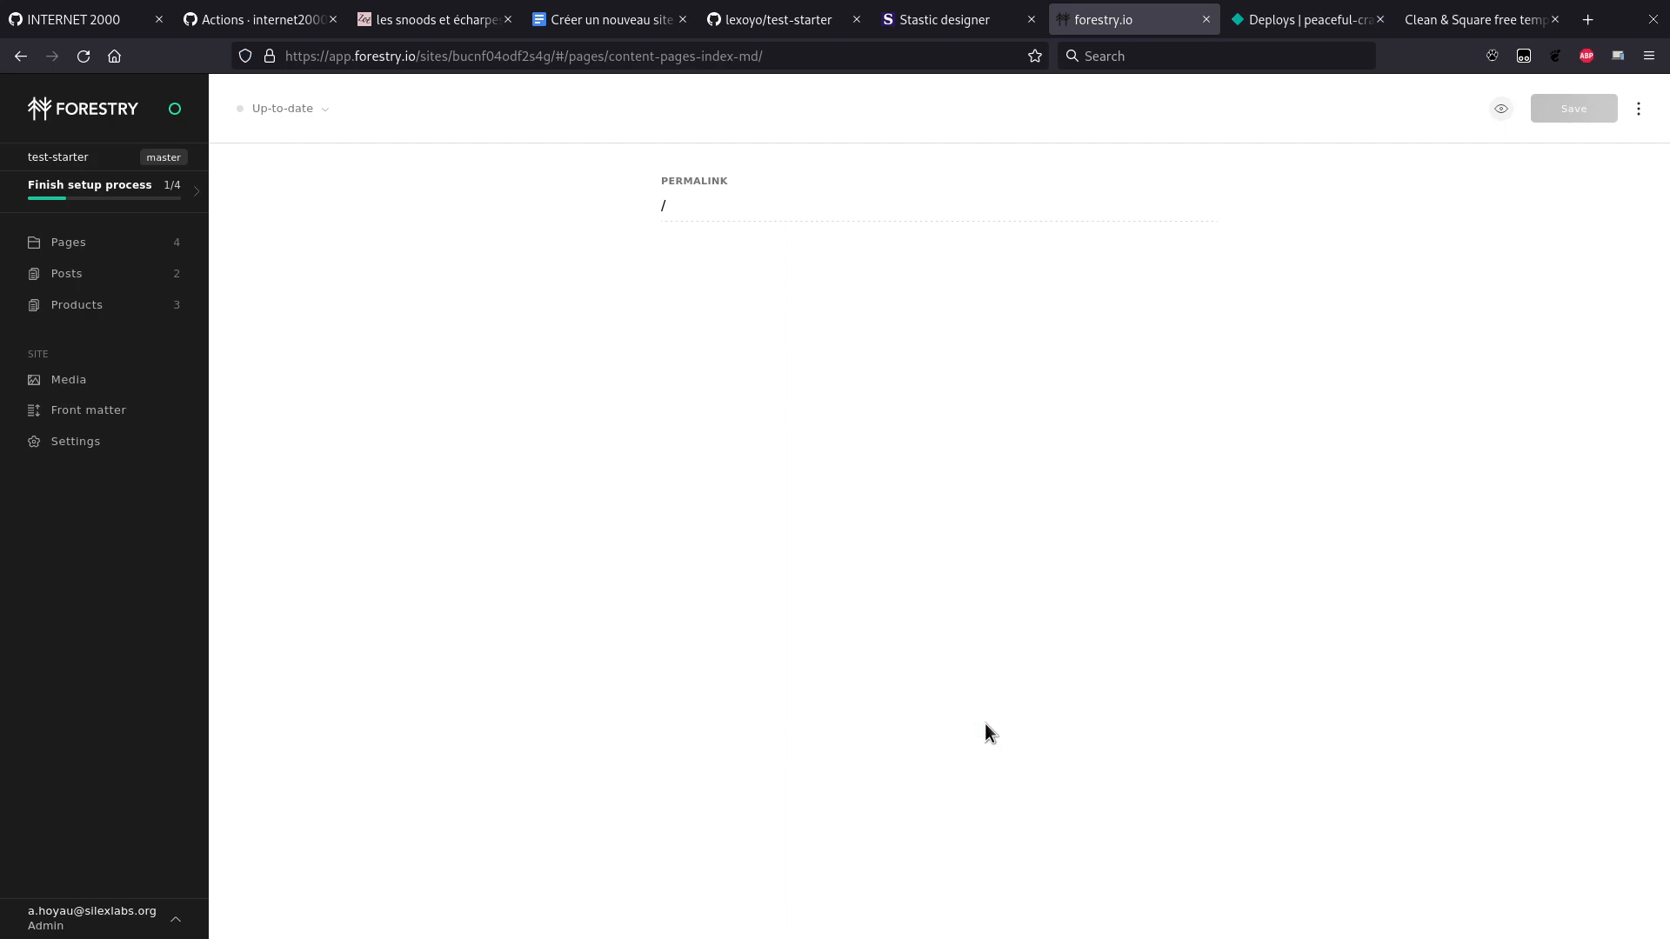
key(ctrl+Page_Up)
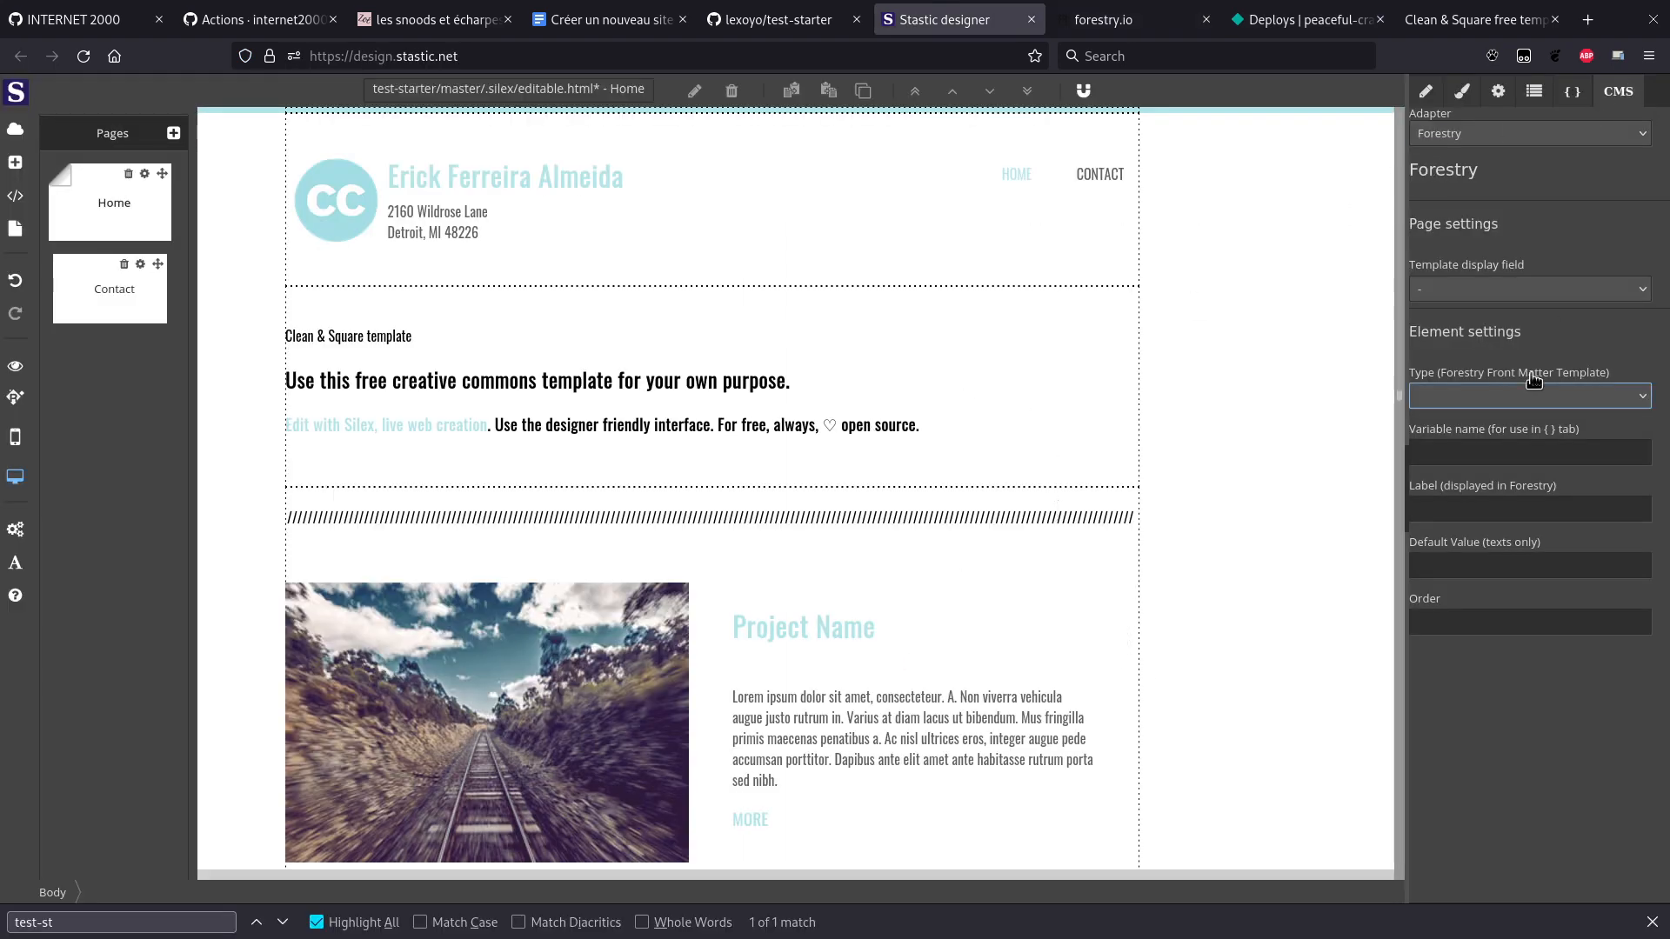
key(ctrl+Page_Down)
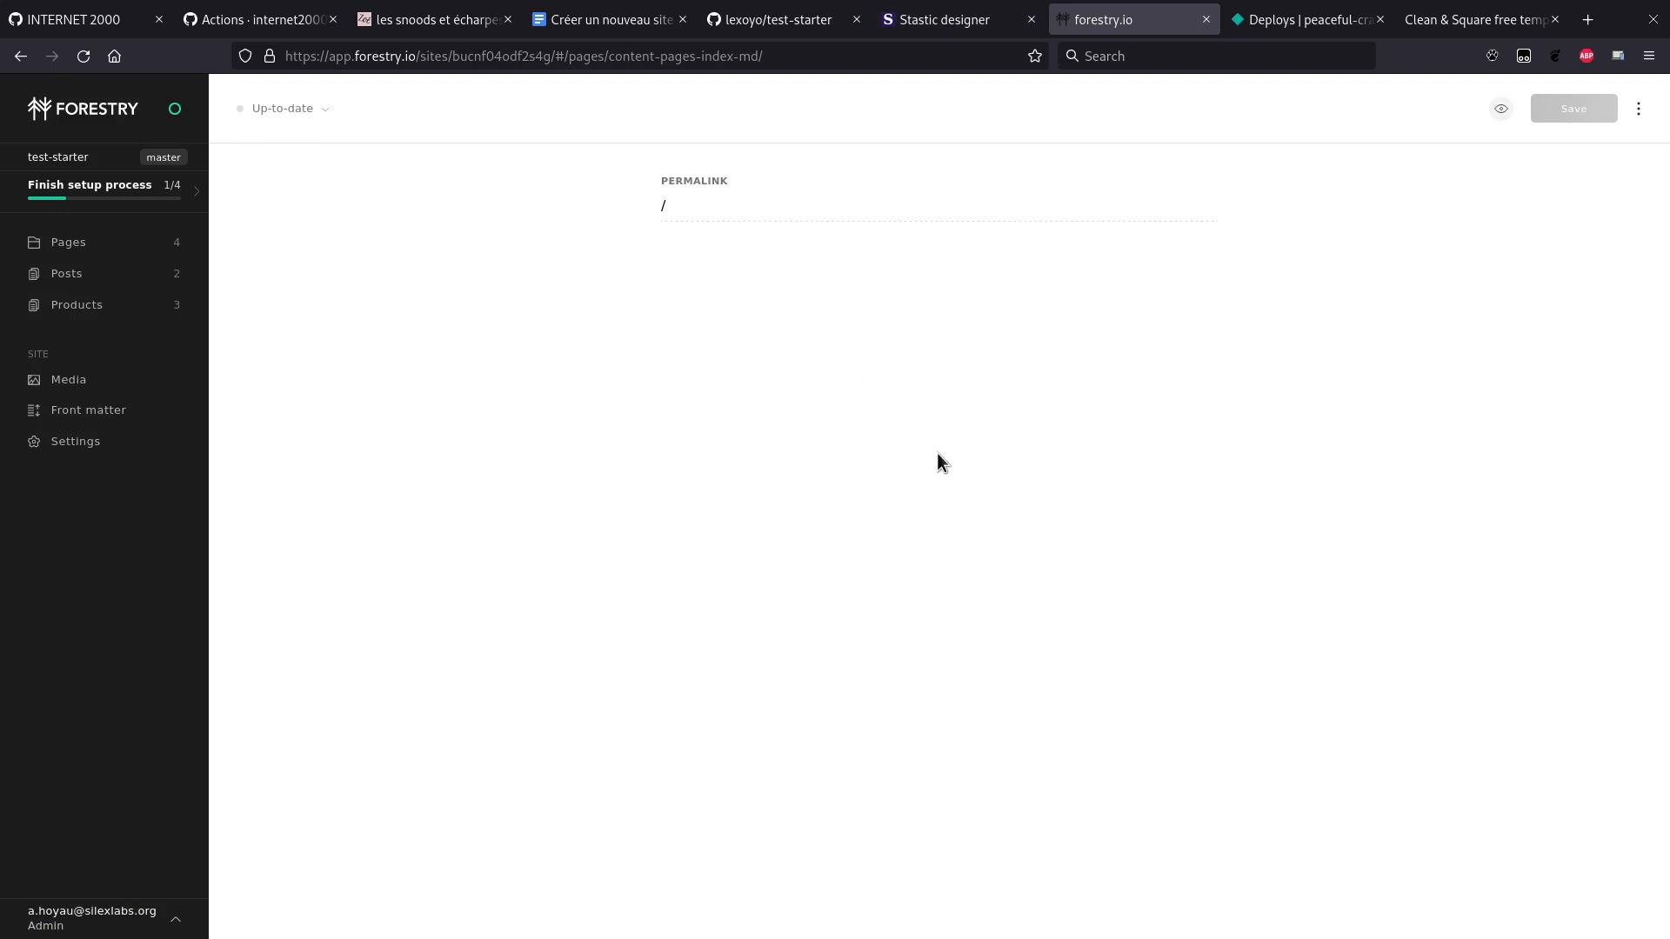
key(ctrl+Page_Up)
click(1573, 91)
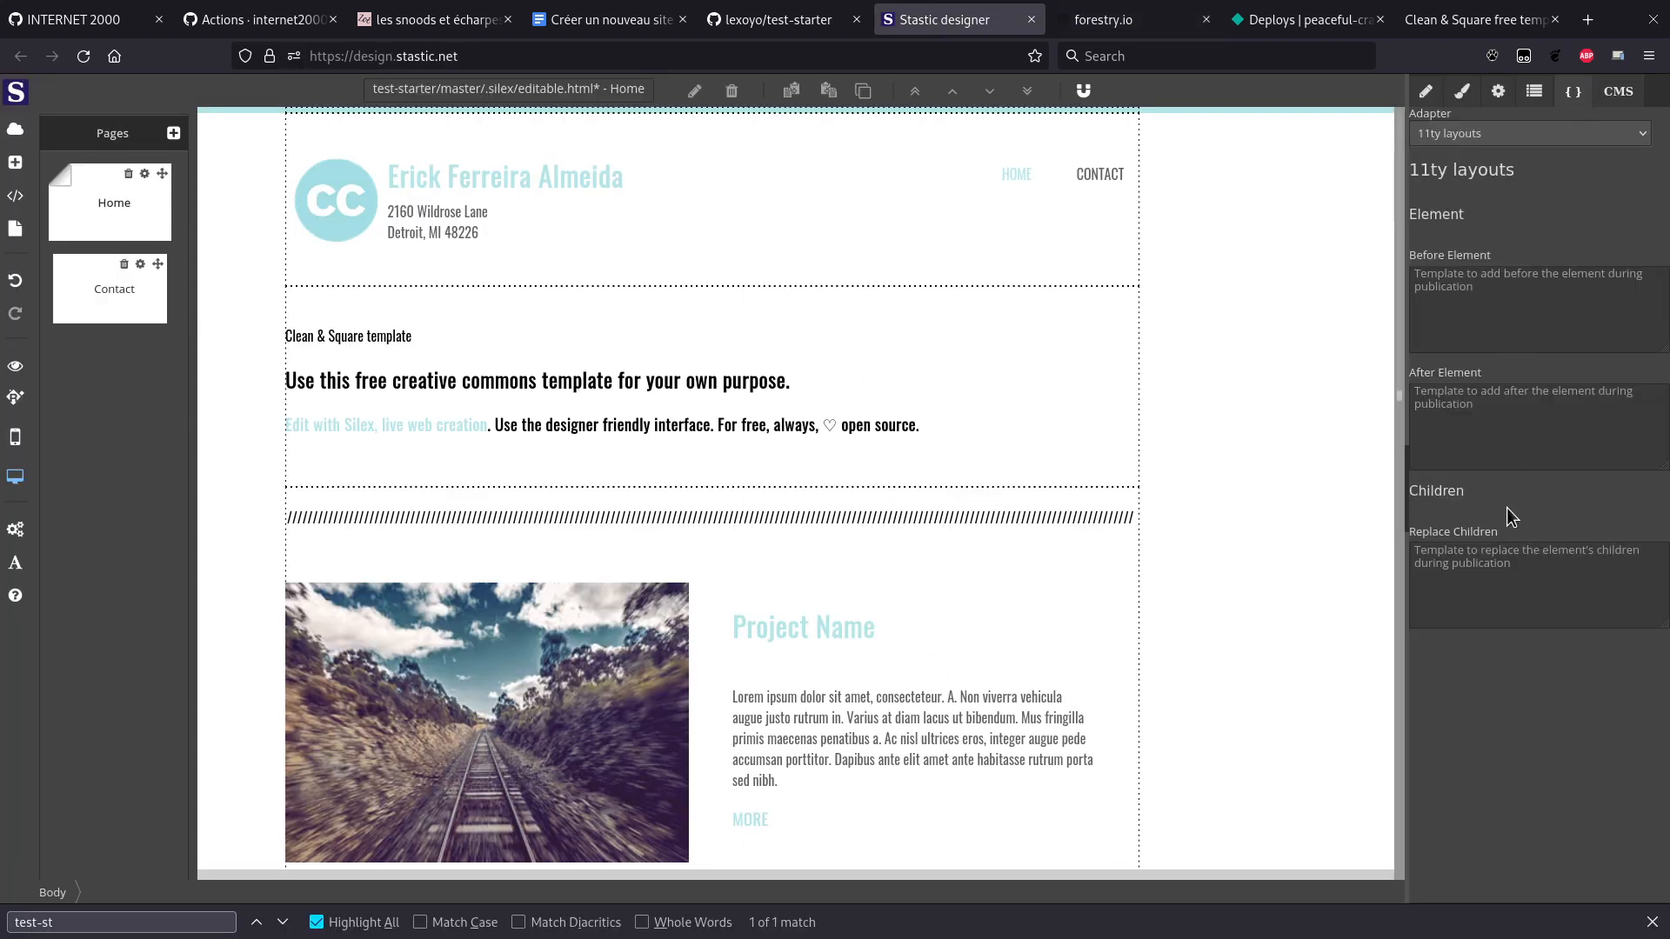
click(1484, 565)
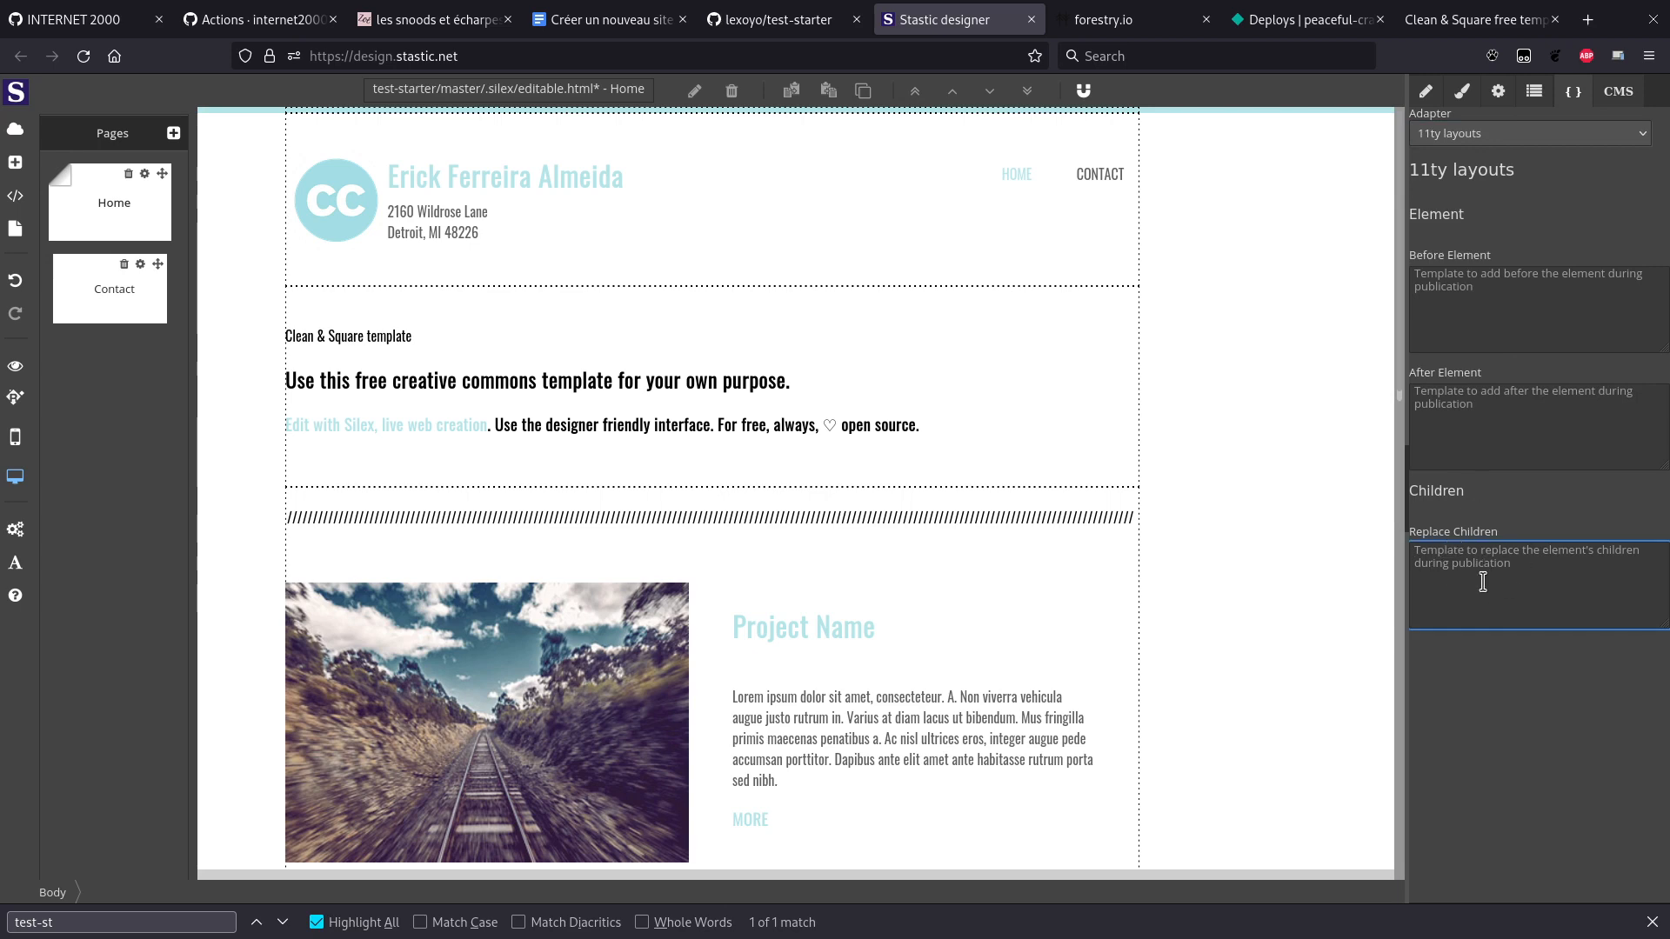
Step: On the live site, select the intro text and project title to inspect them
key(ctrl+Page_Down)
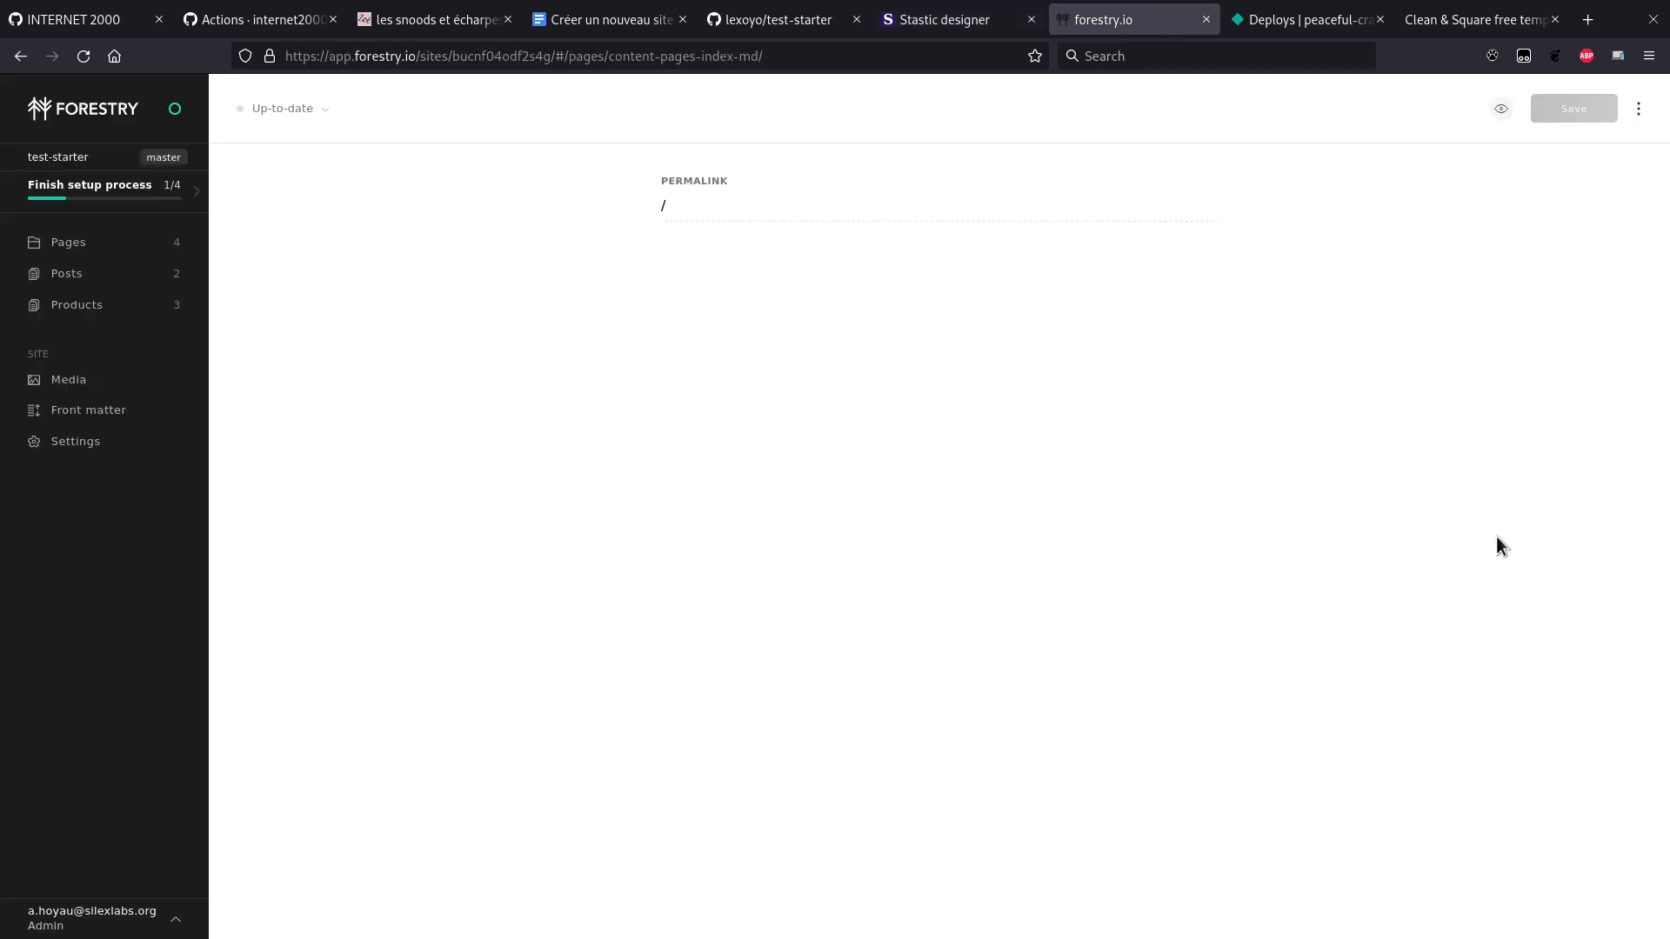
key(ctrl+Page_Down)
key(ctrl+Page_Down)
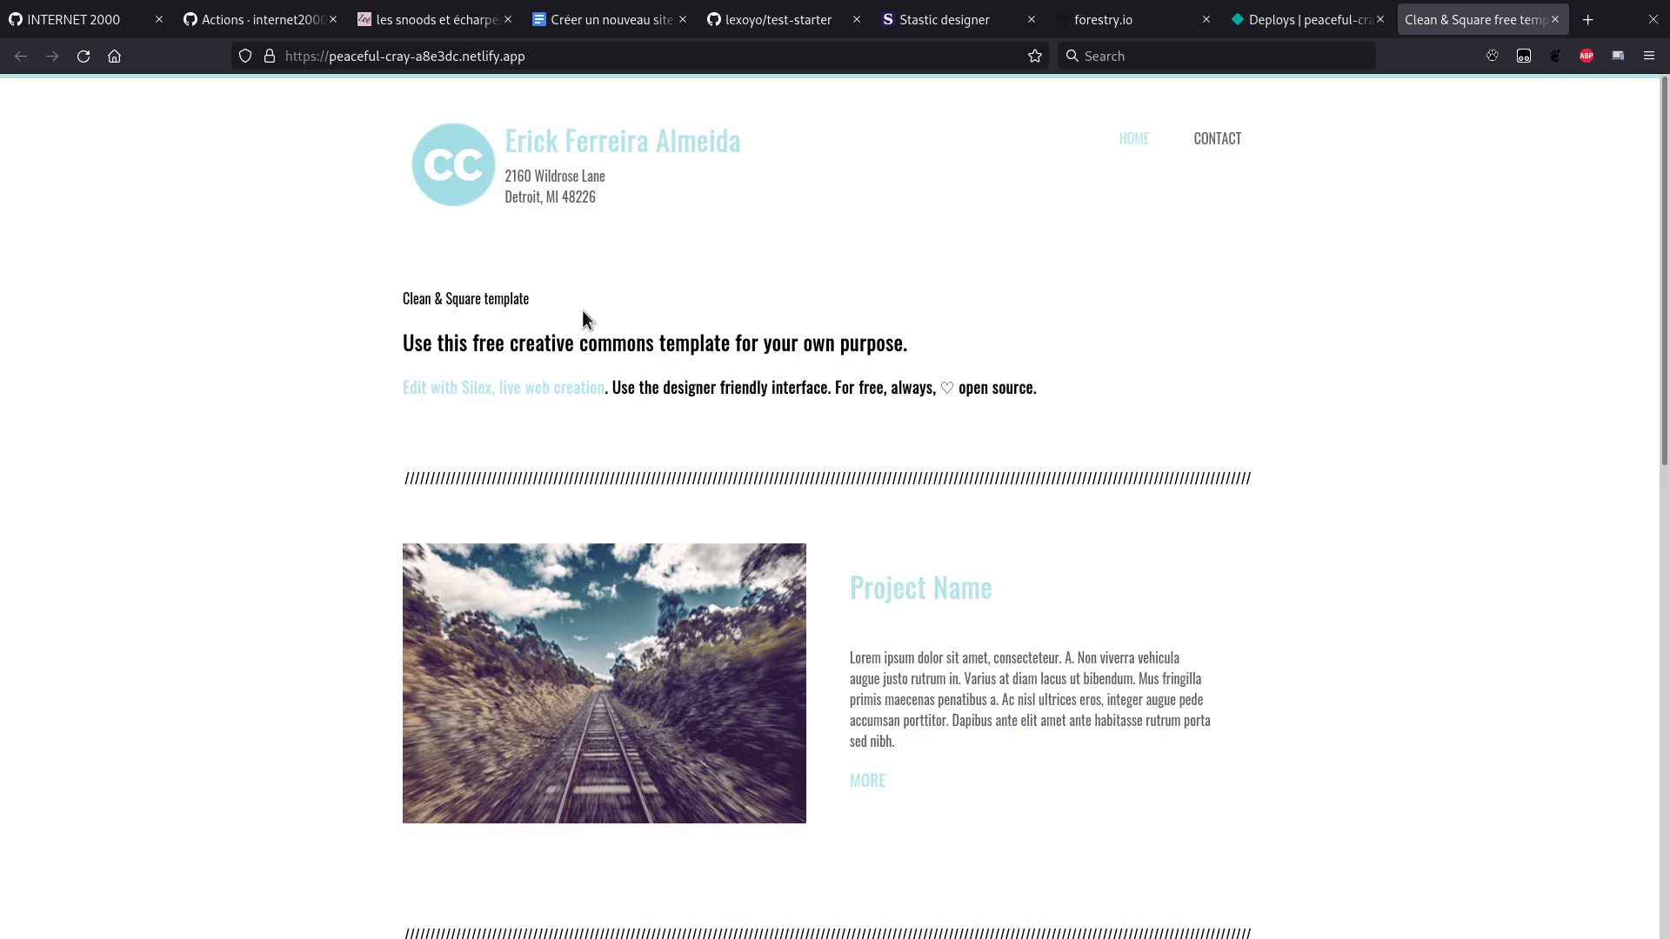
drag(406, 296, 992, 389)
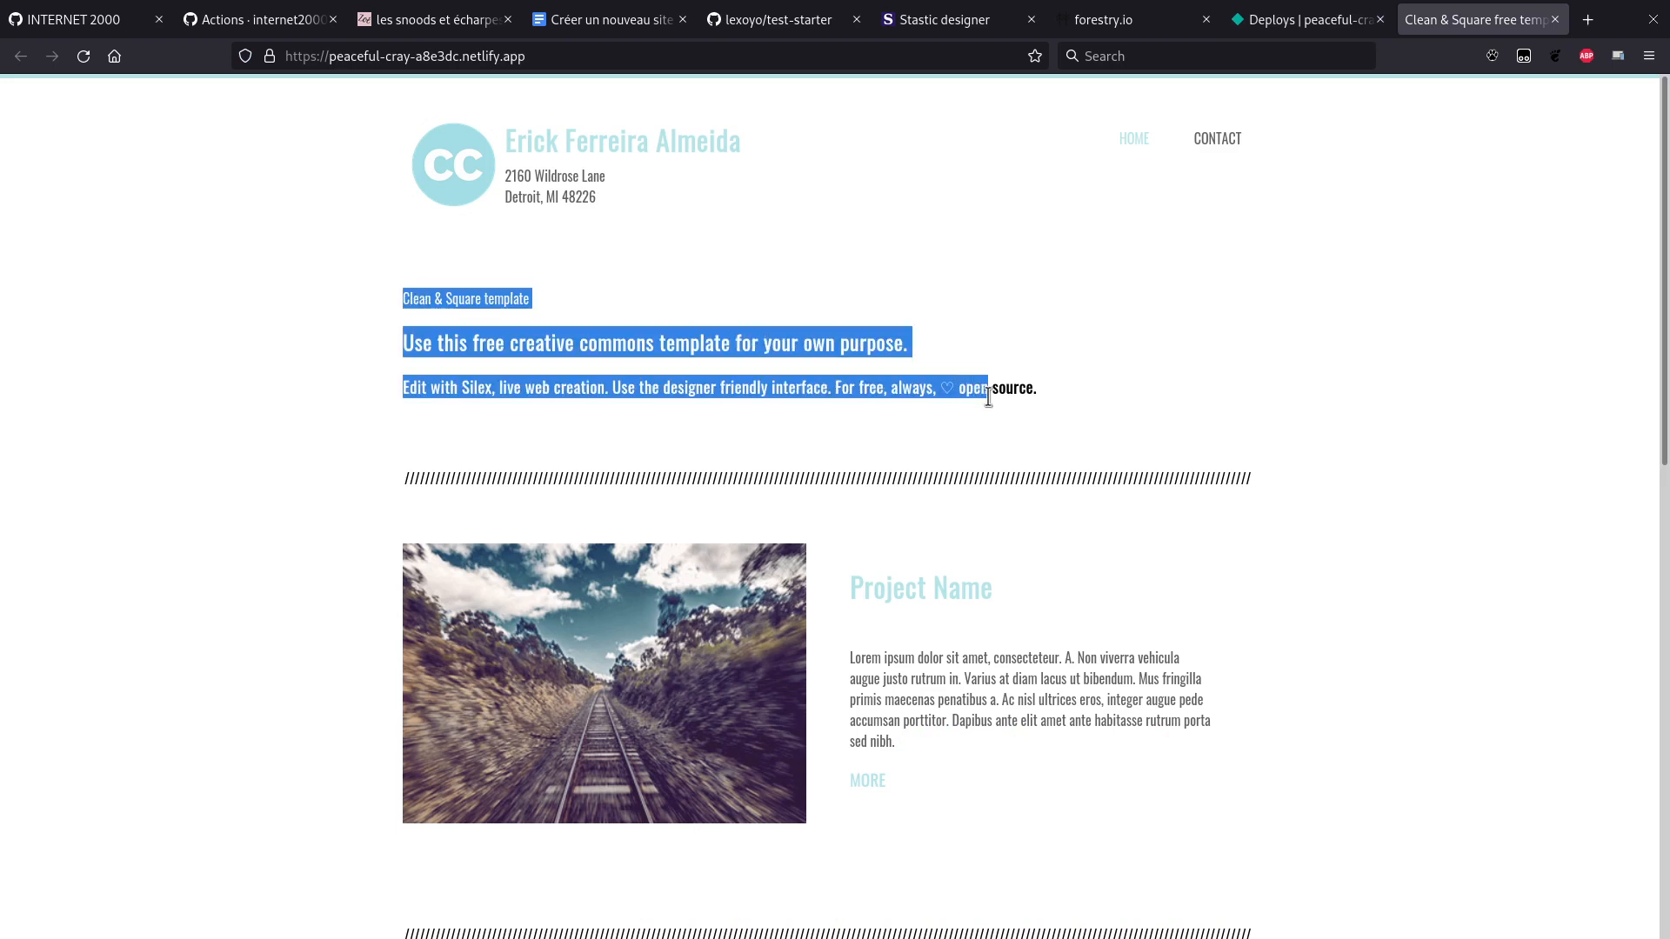
click(965, 544)
drag(874, 584, 994, 588)
click(754, 576)
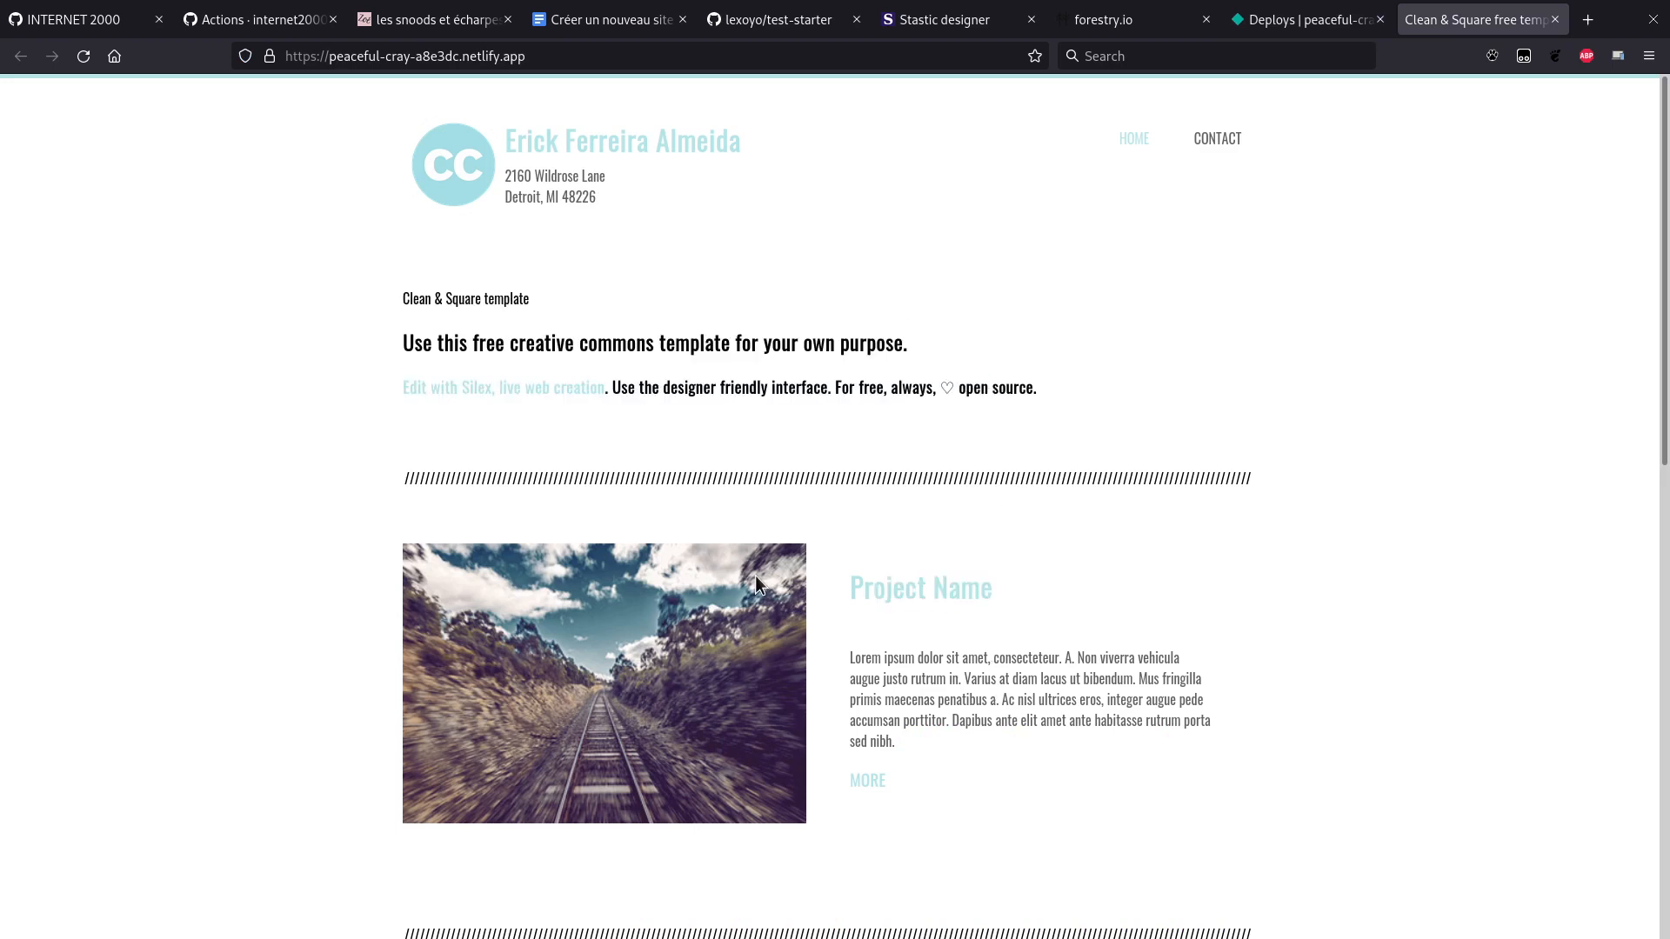
Step: Scroll through the live site's sections, then return to the Forestry home page editor
scroll(755, 576, down, 4)
scroll(956, 480, down, 3)
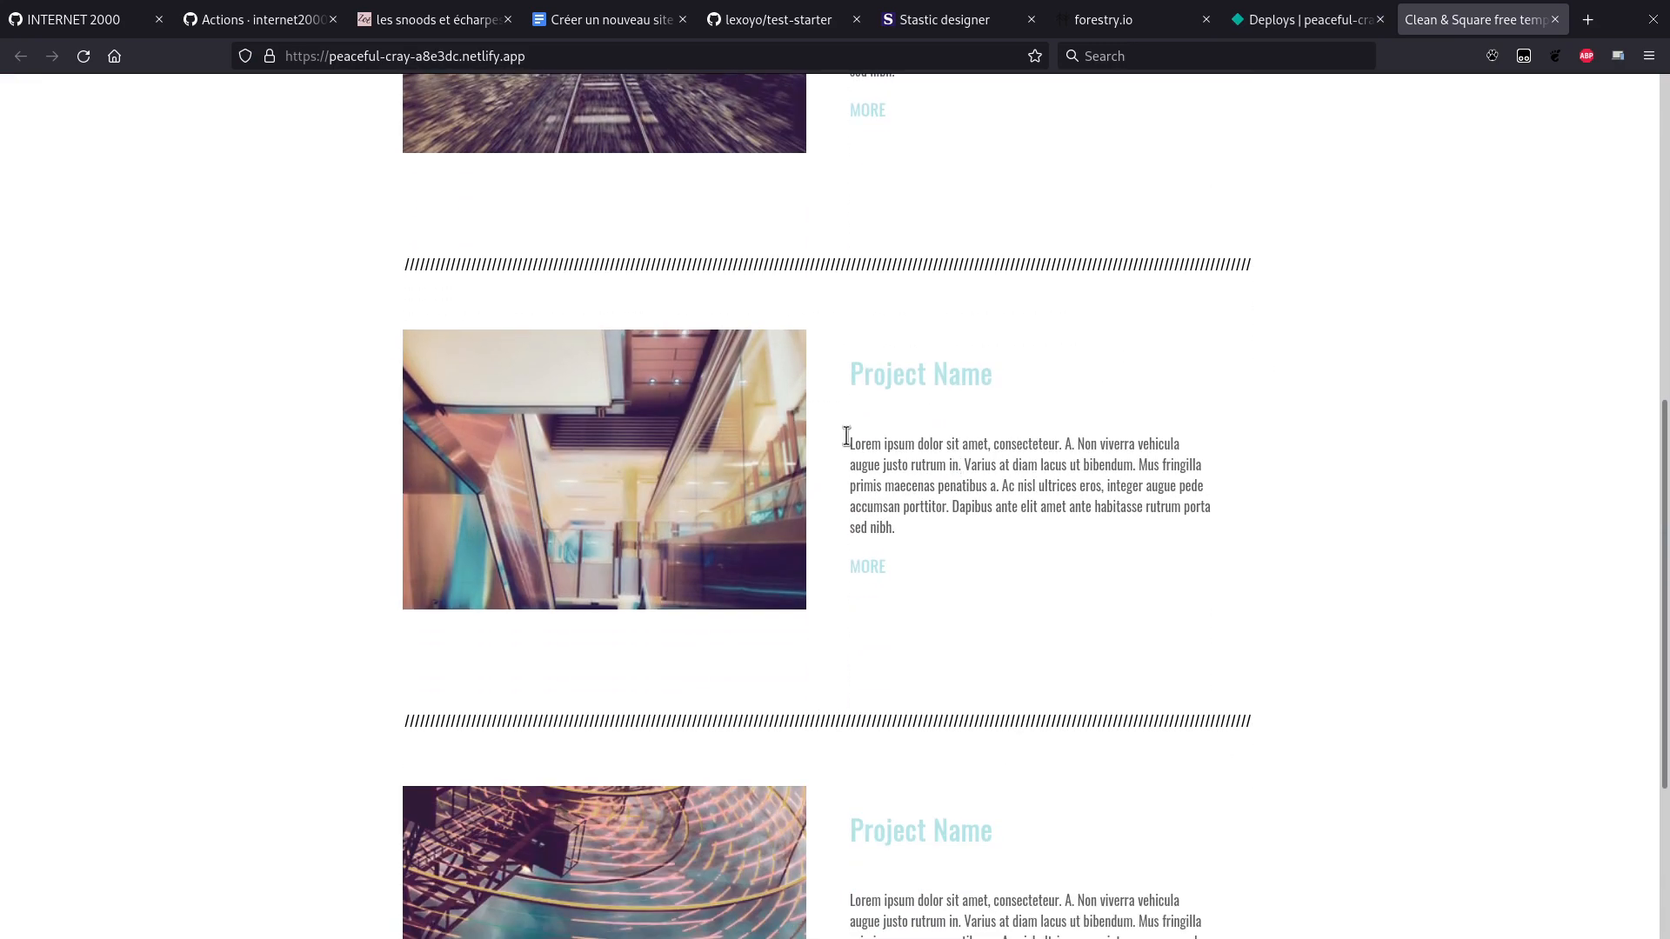
scroll(706, 477, up, 5)
scroll(706, 486, up, 1)
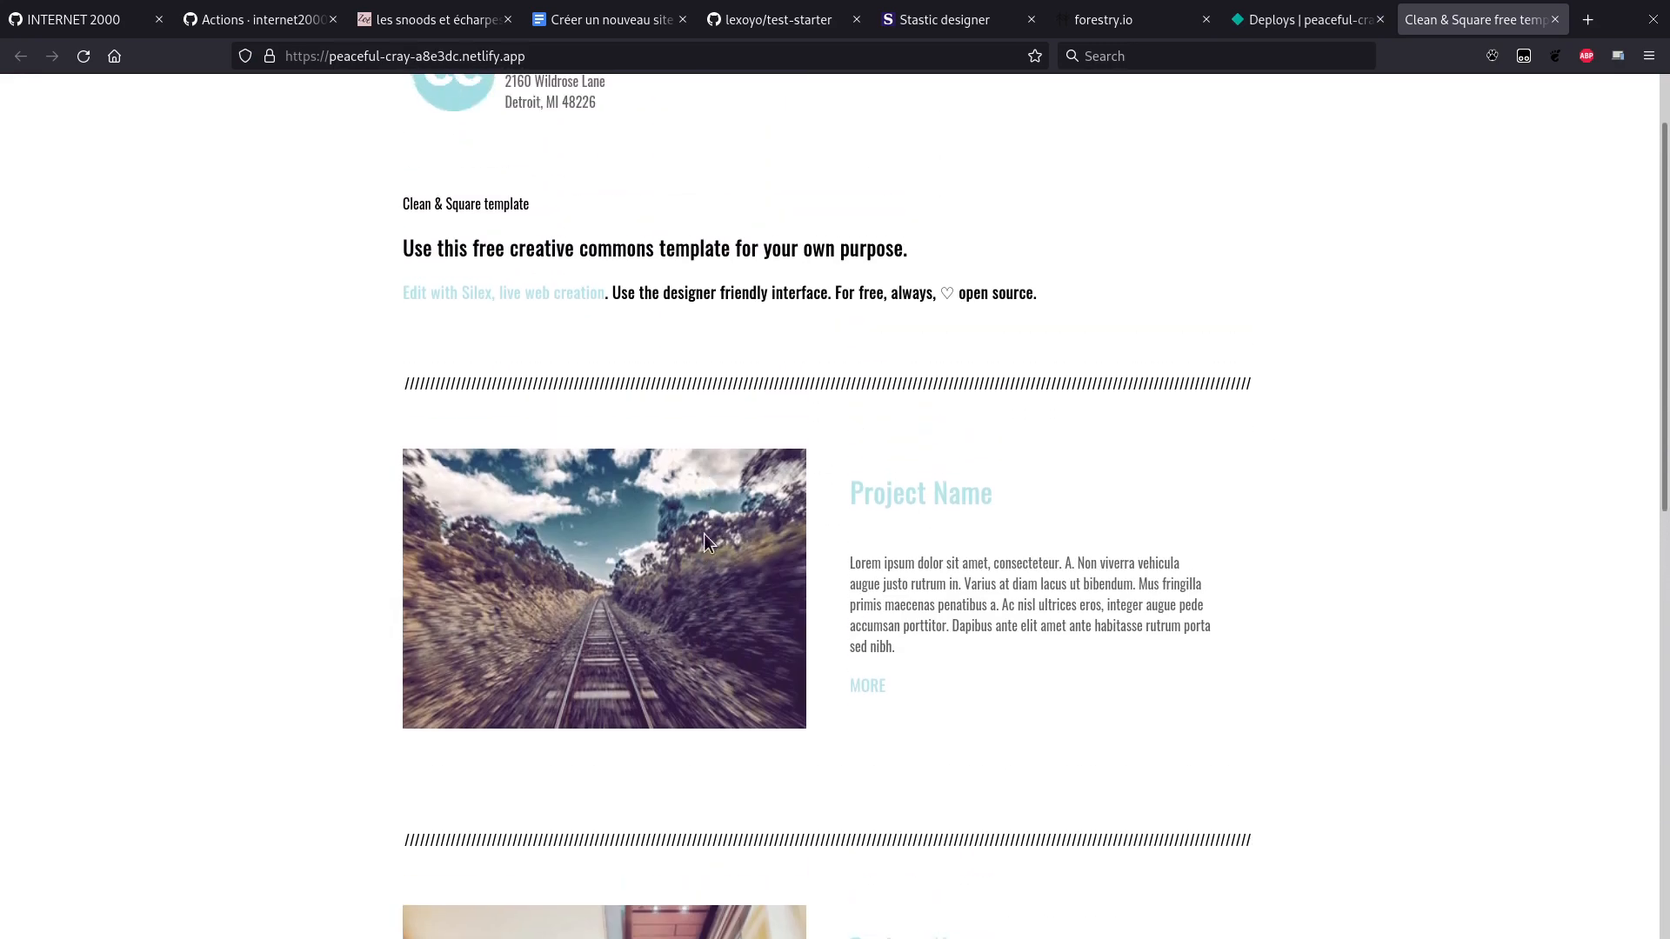
scroll(731, 570, down, 5)
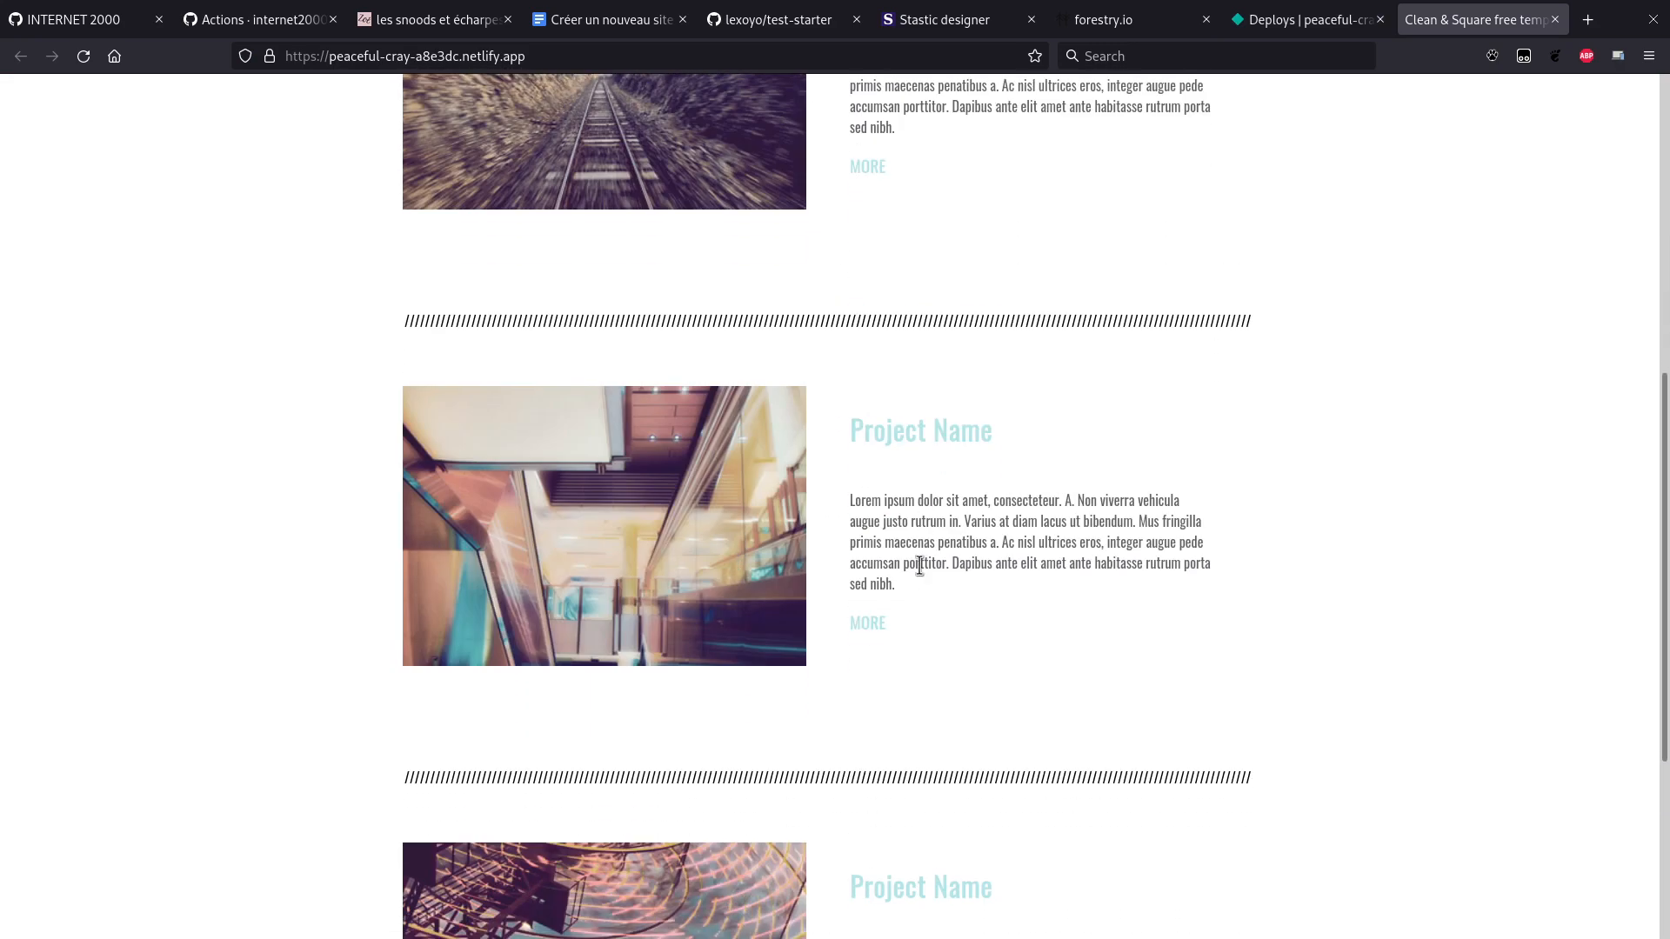
scroll(918, 567, down, 3)
scroll(918, 565, up, 6)
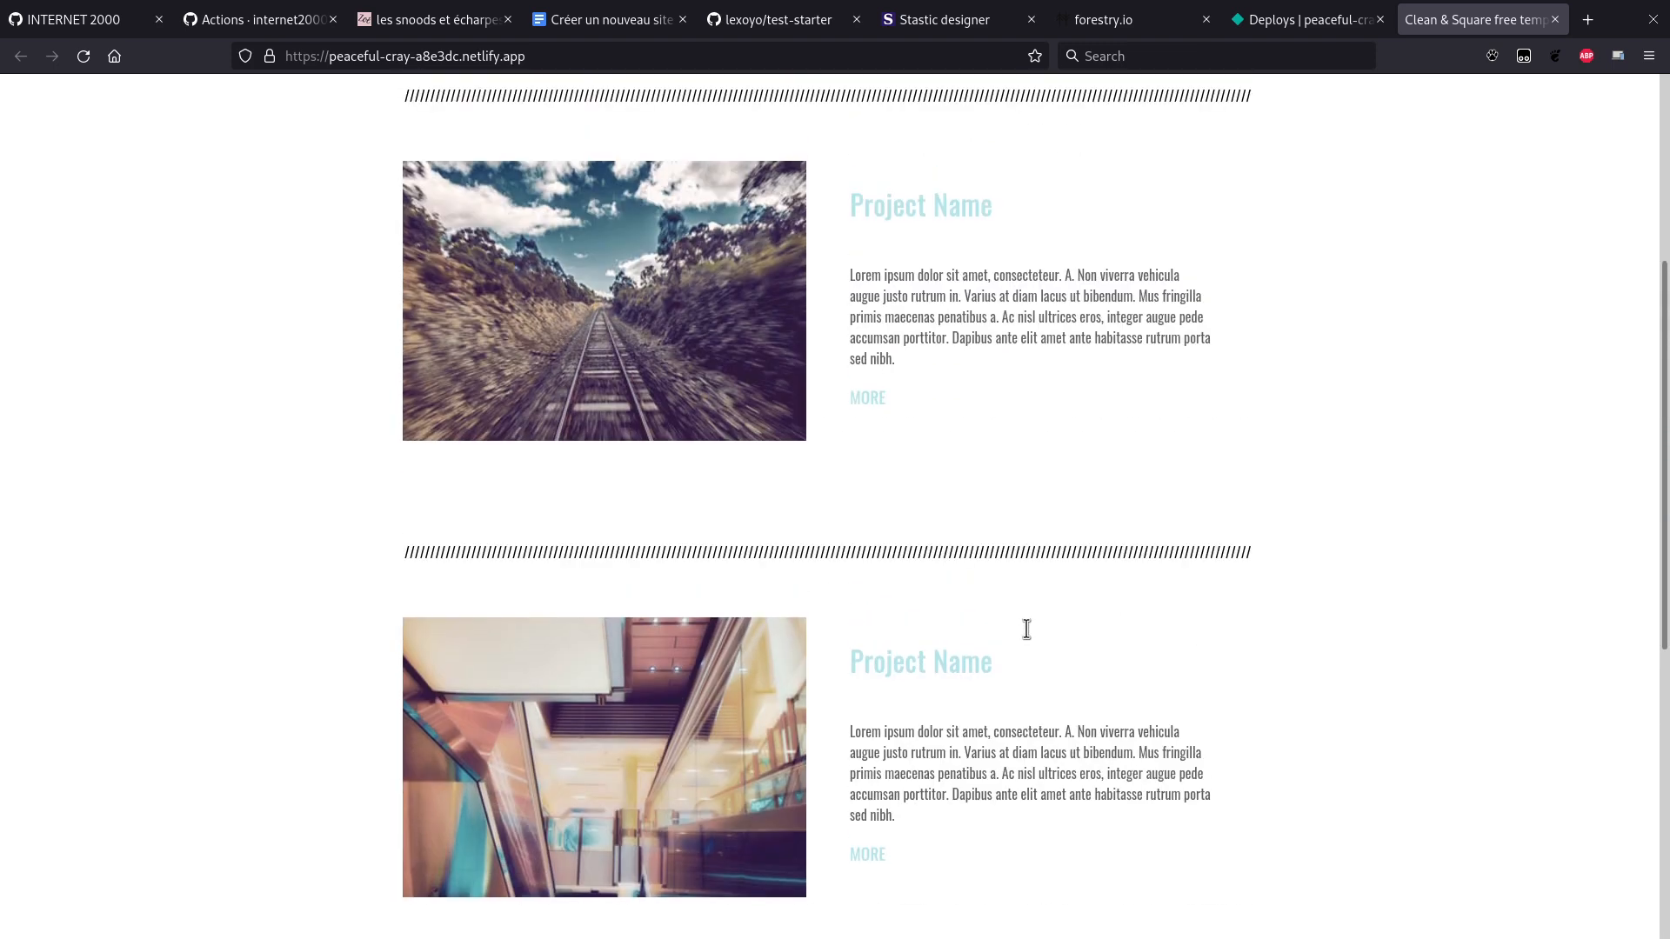
scroll(986, 739, up, 3)
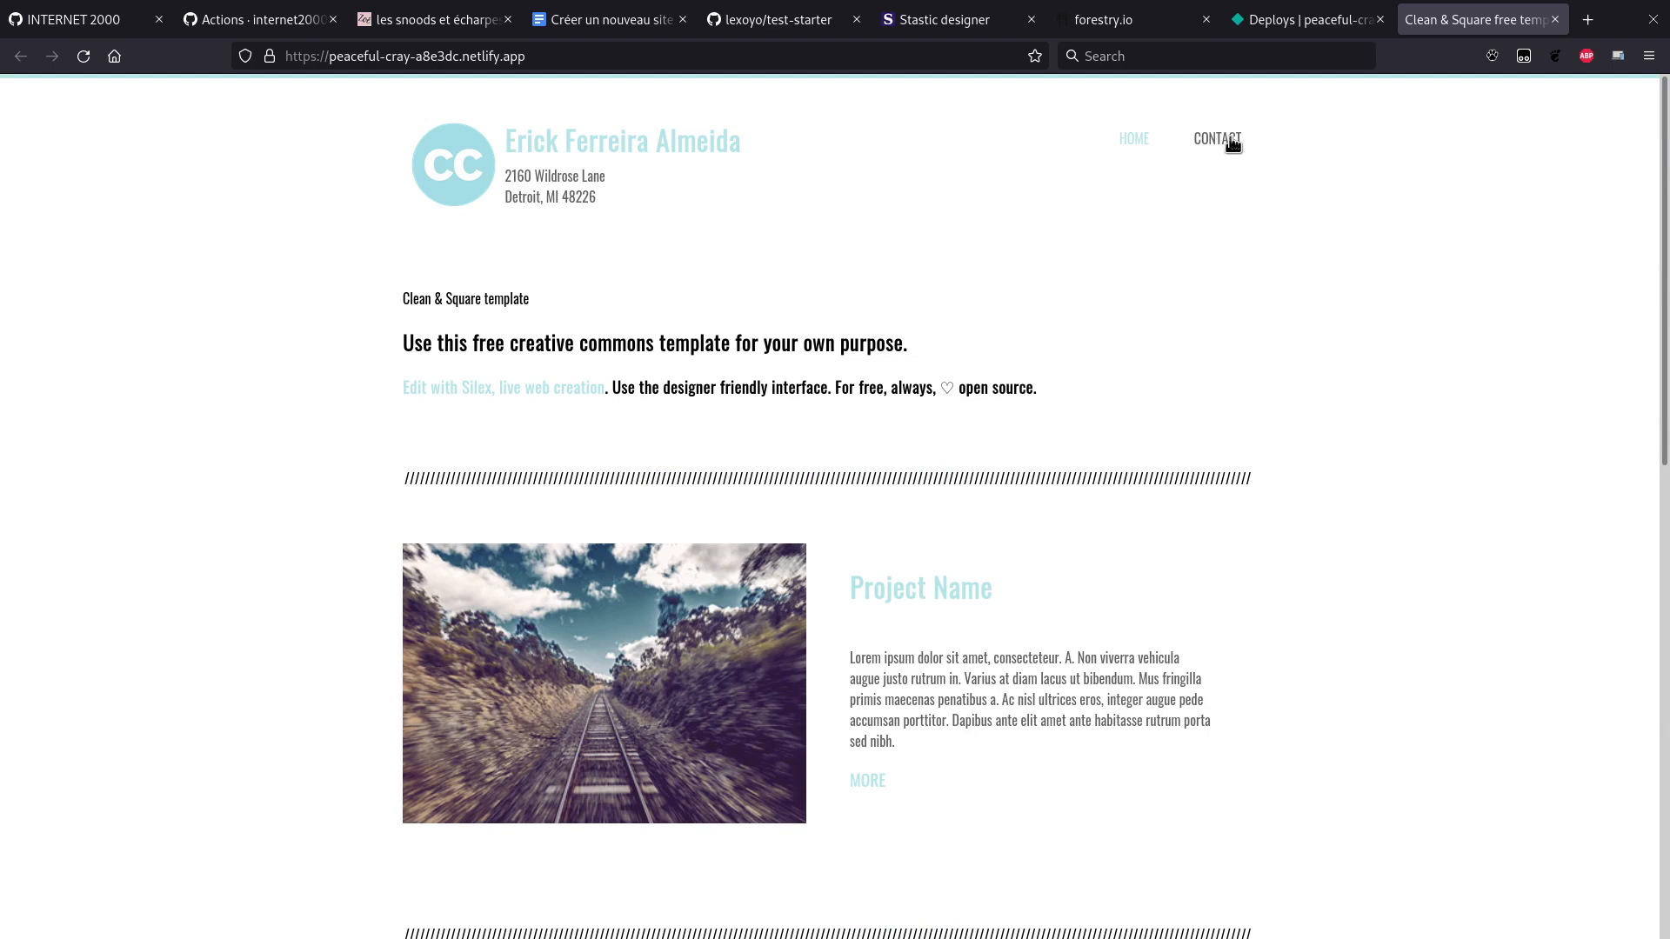
key(ctrl+Page_Up)
key(ctrl+Page_Up)
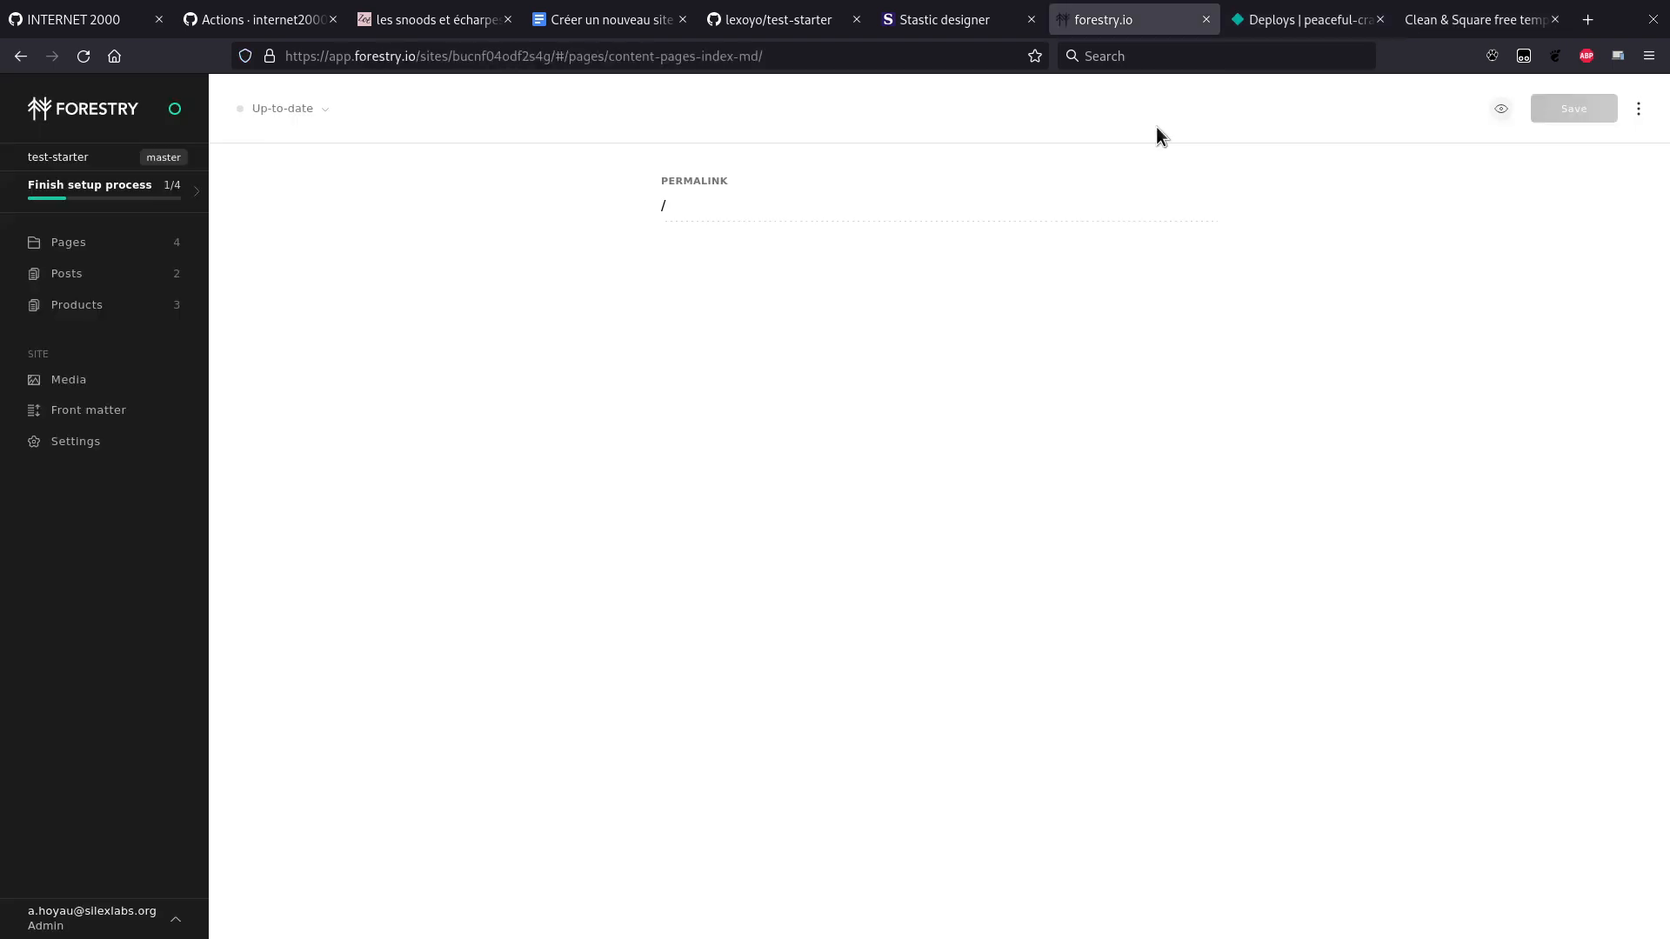
Step: Start a new page in Forestry from the Contact template
click(108, 240)
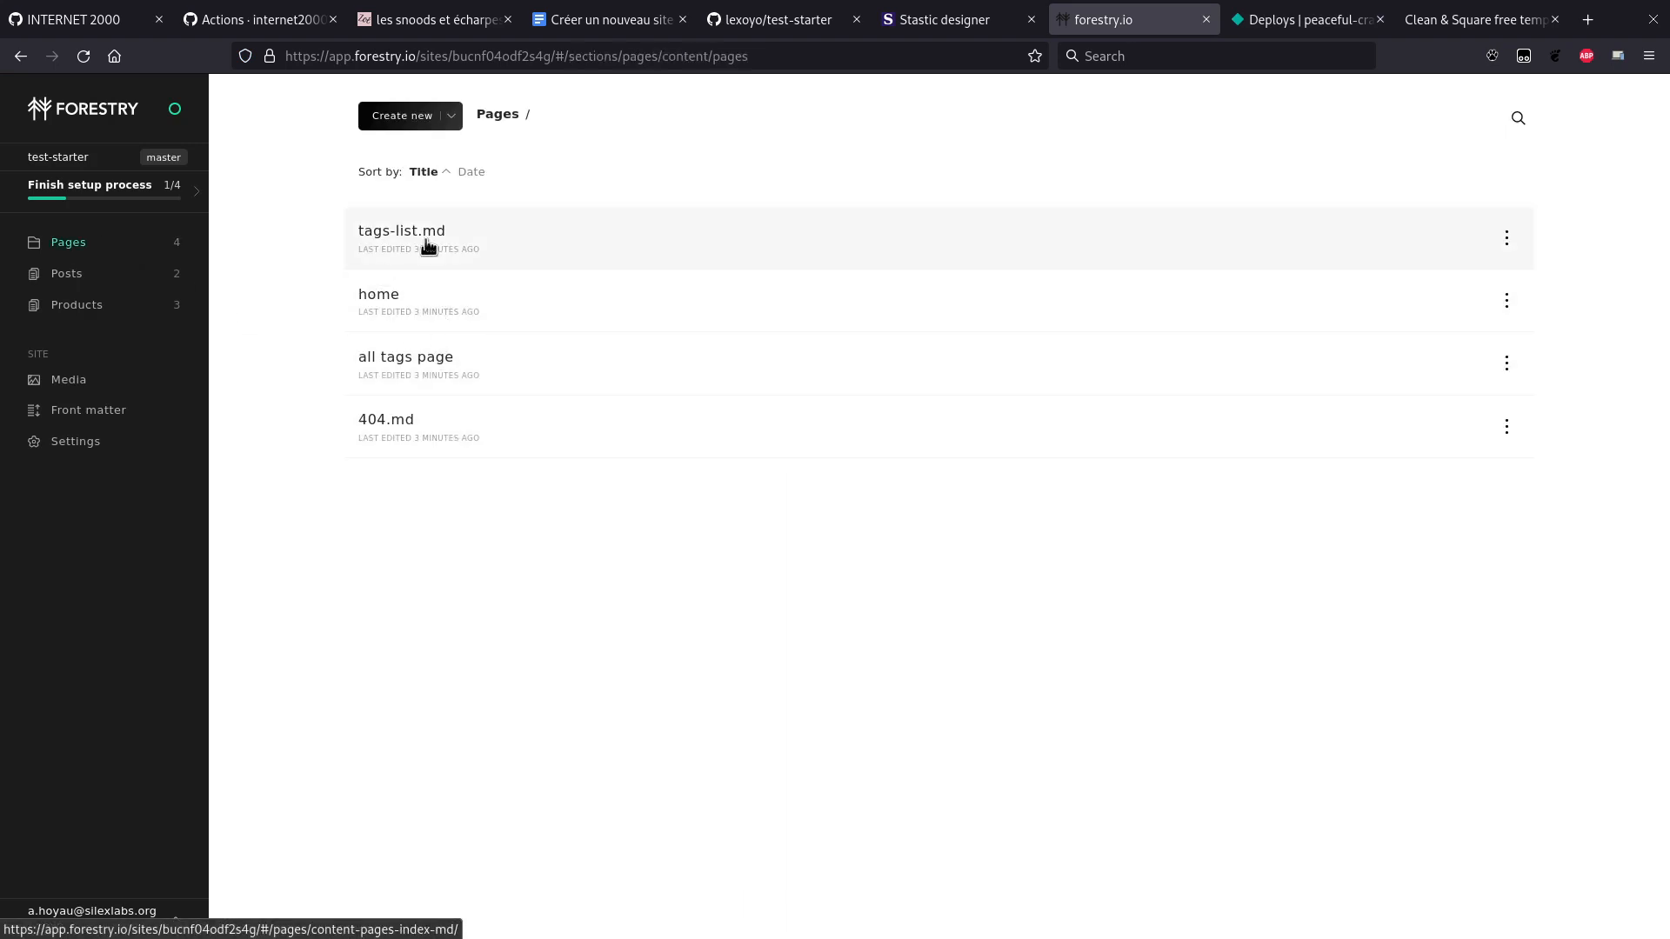
click(421, 121)
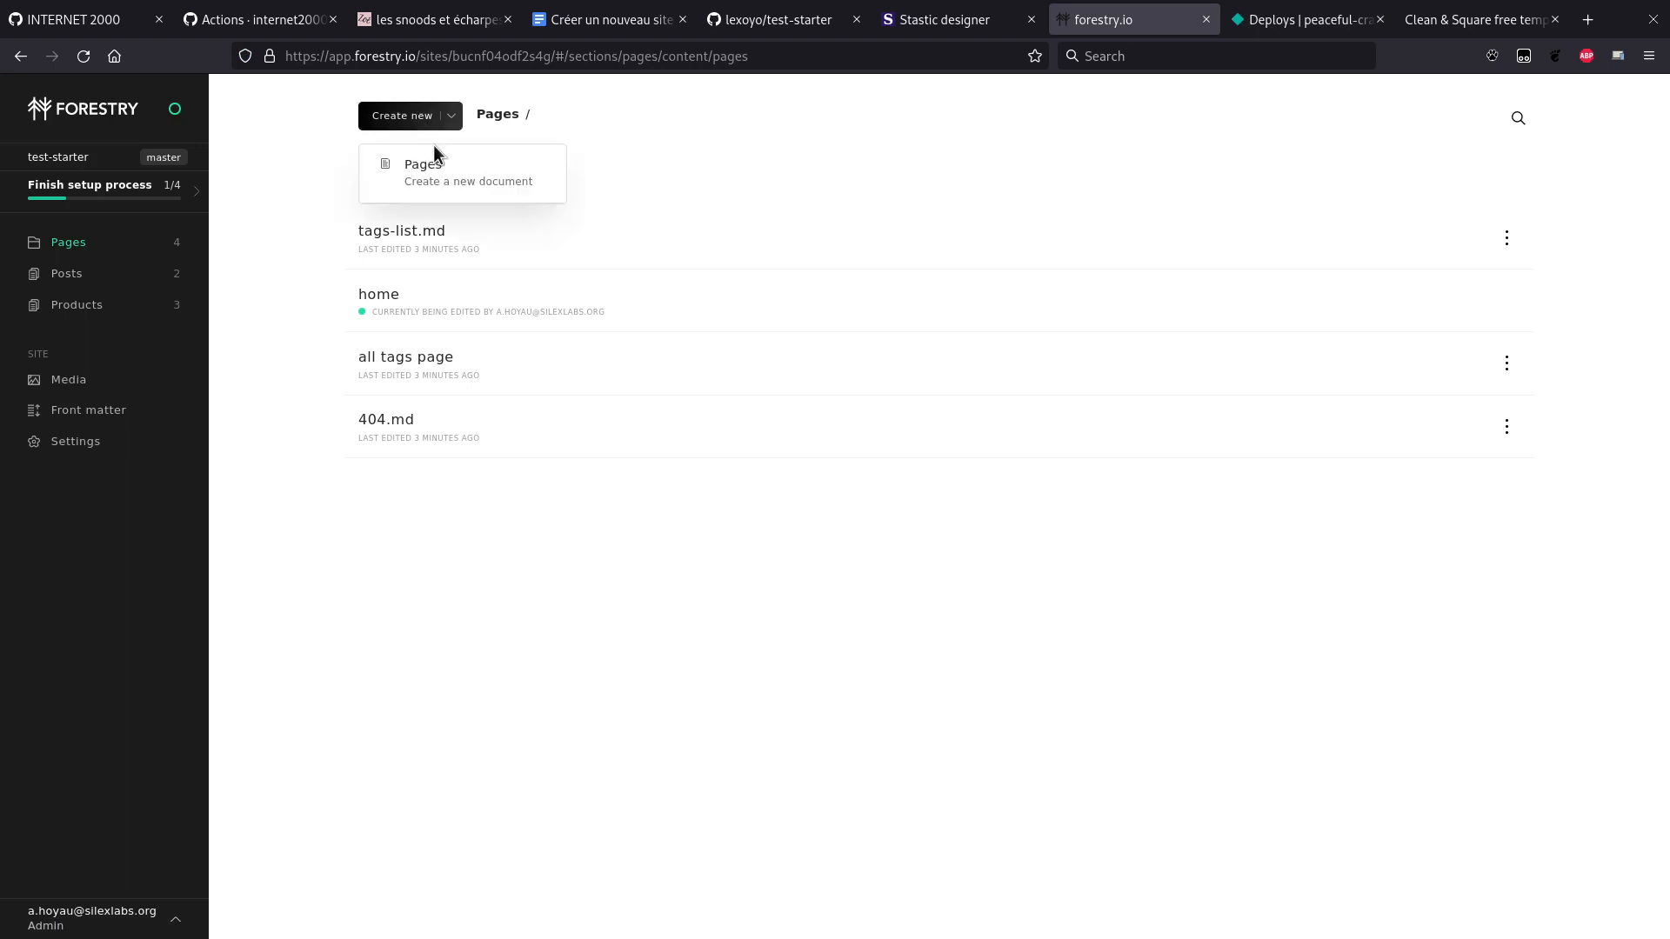
click(435, 174)
click(770, 360)
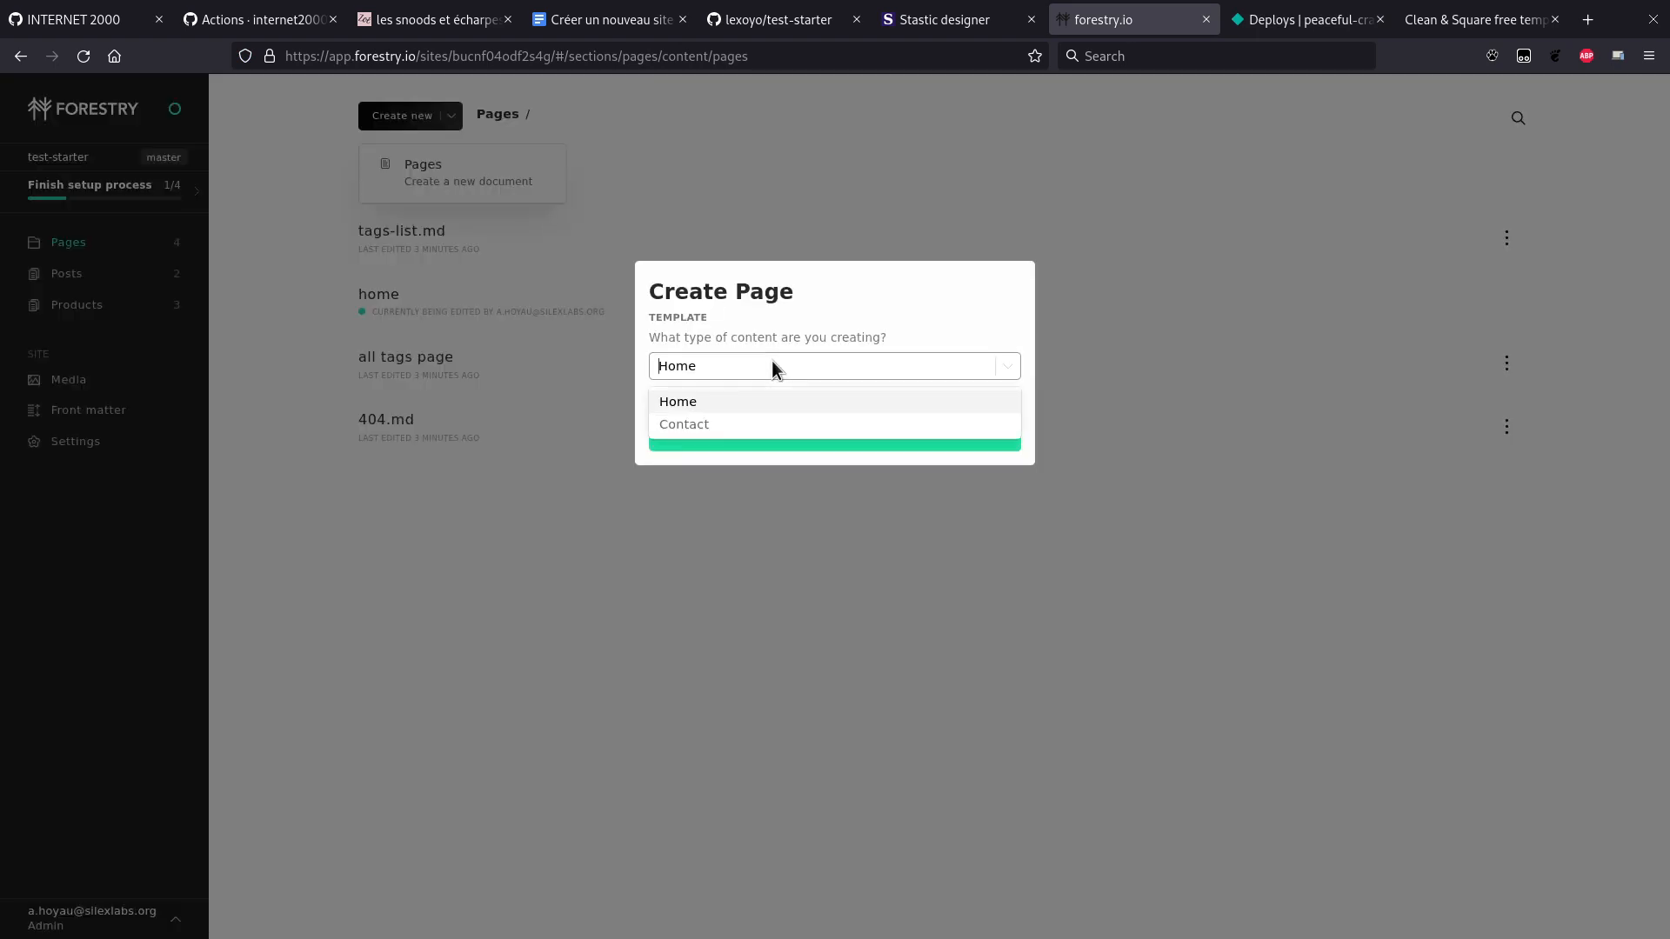
click(731, 425)
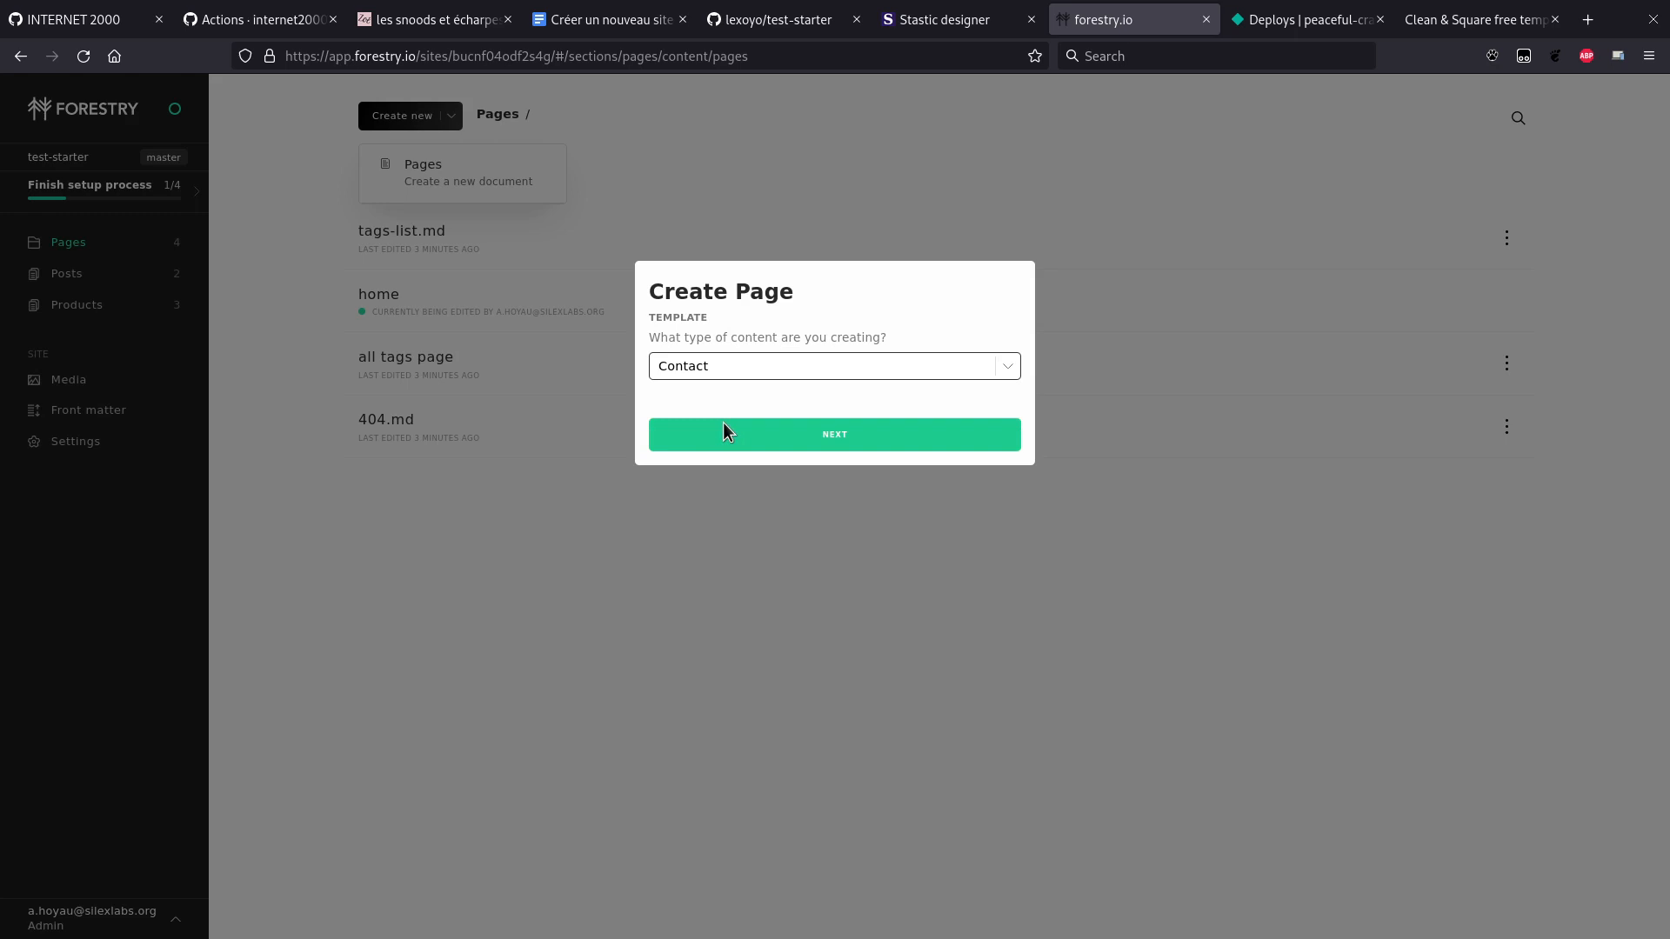
click(866, 435)
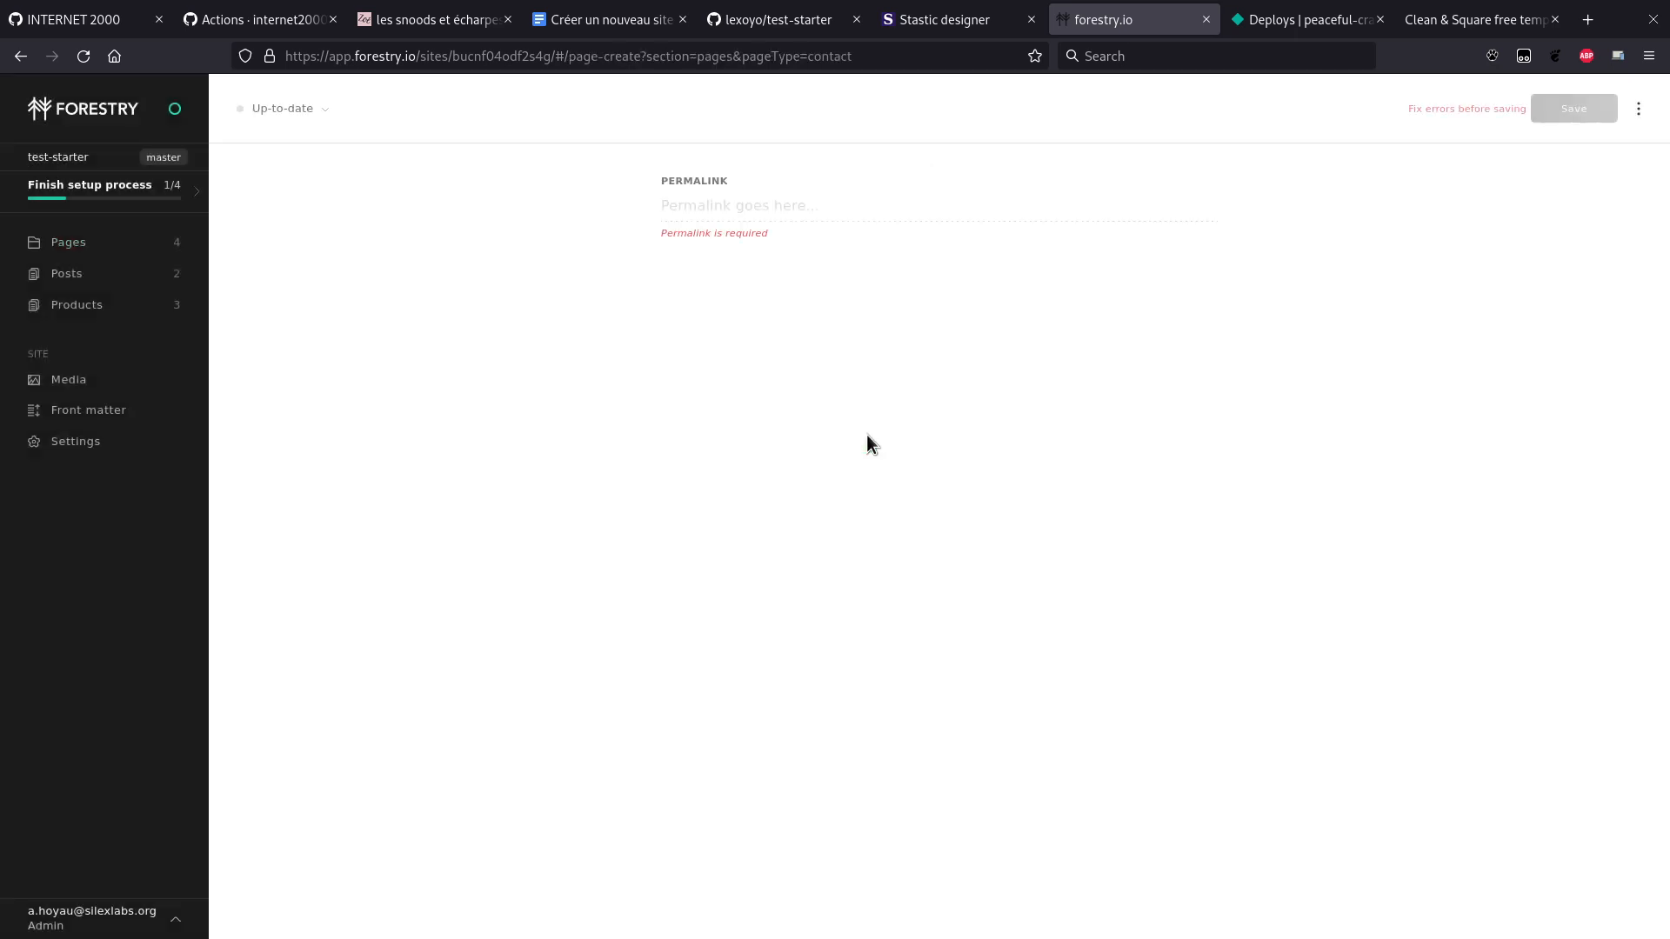
Step: Set the permalink to /contact/ and save the document as contact.md
click(753, 218)
text(/)
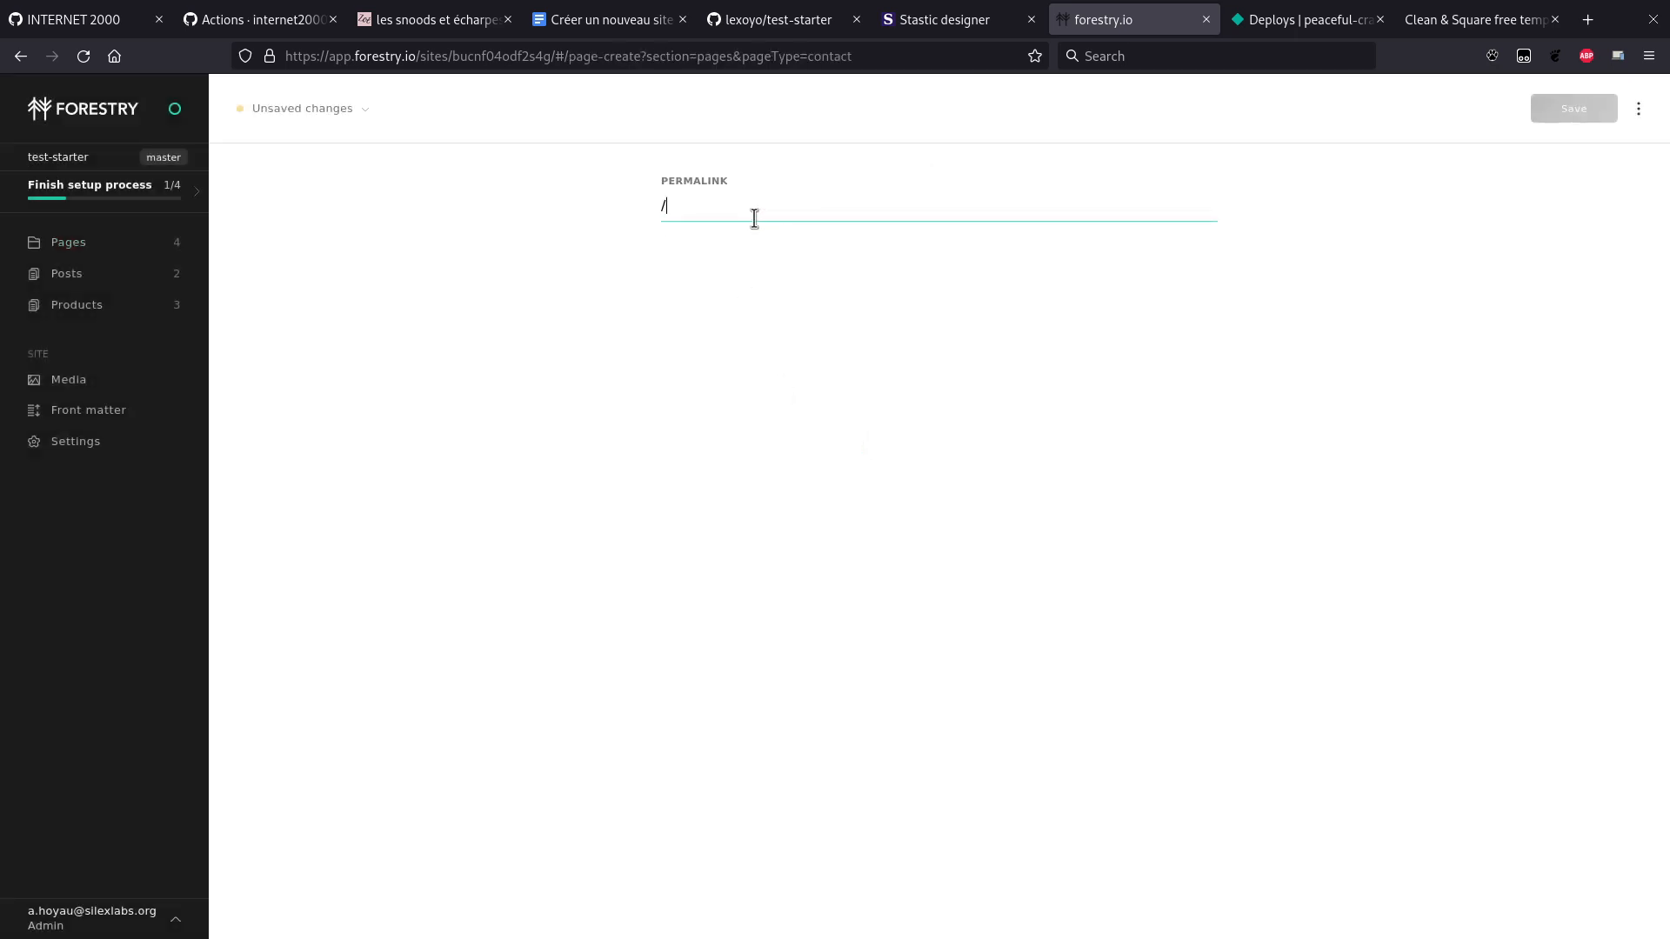
text(contact/)
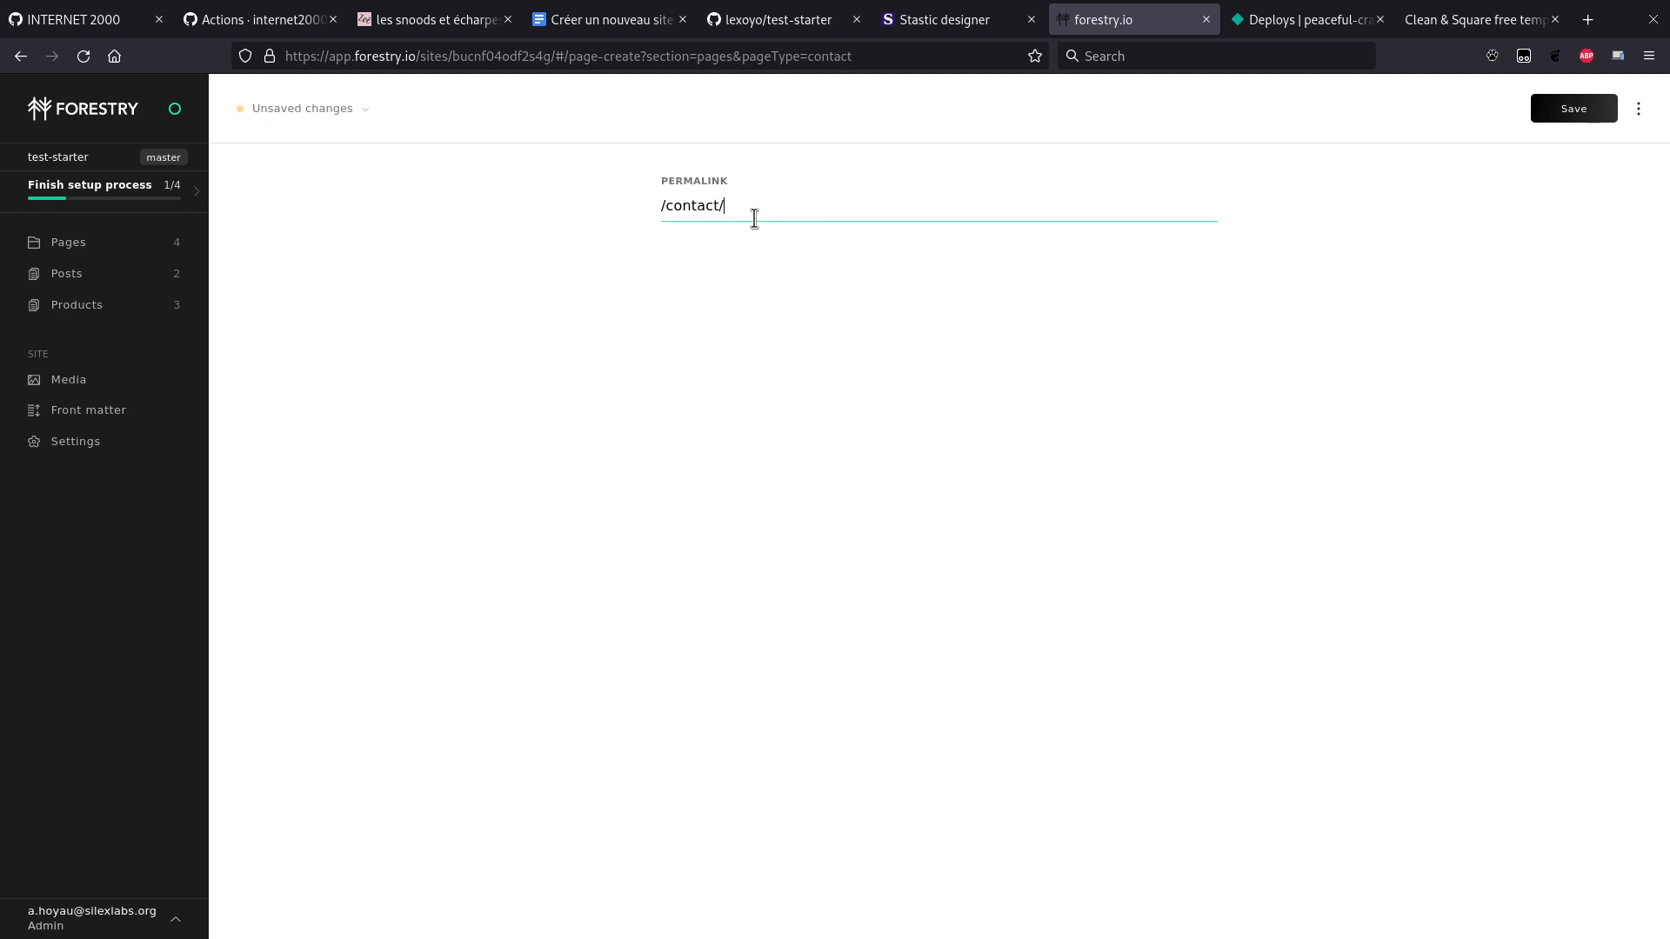
click(1581, 114)
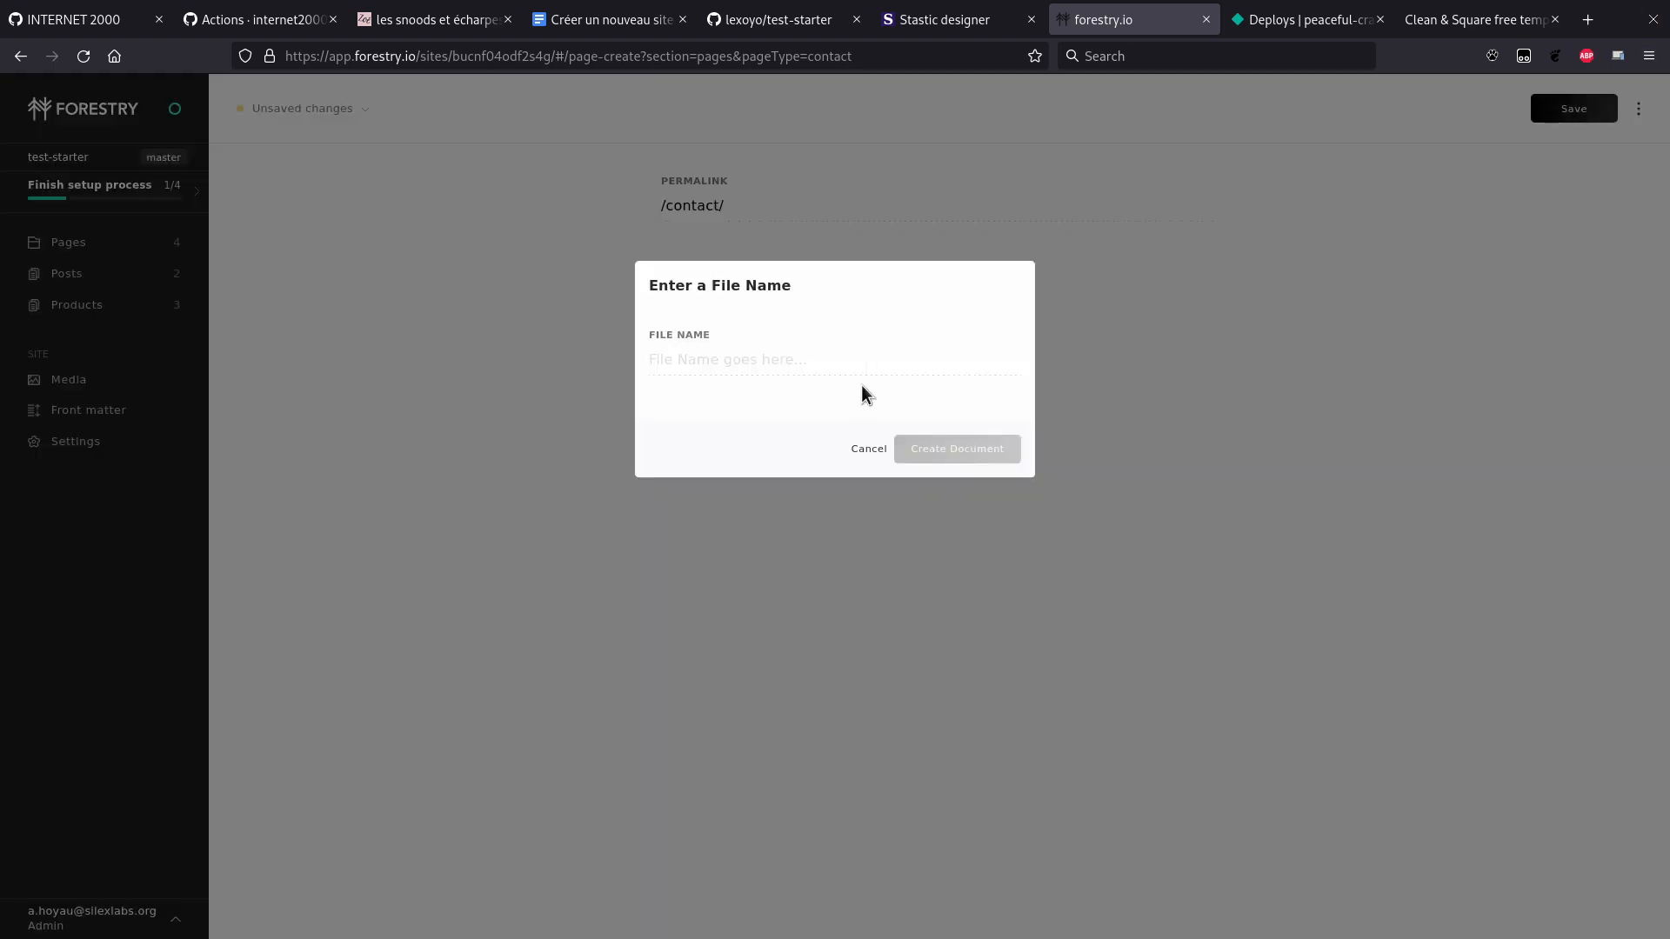
click(819, 373)
text(contact)
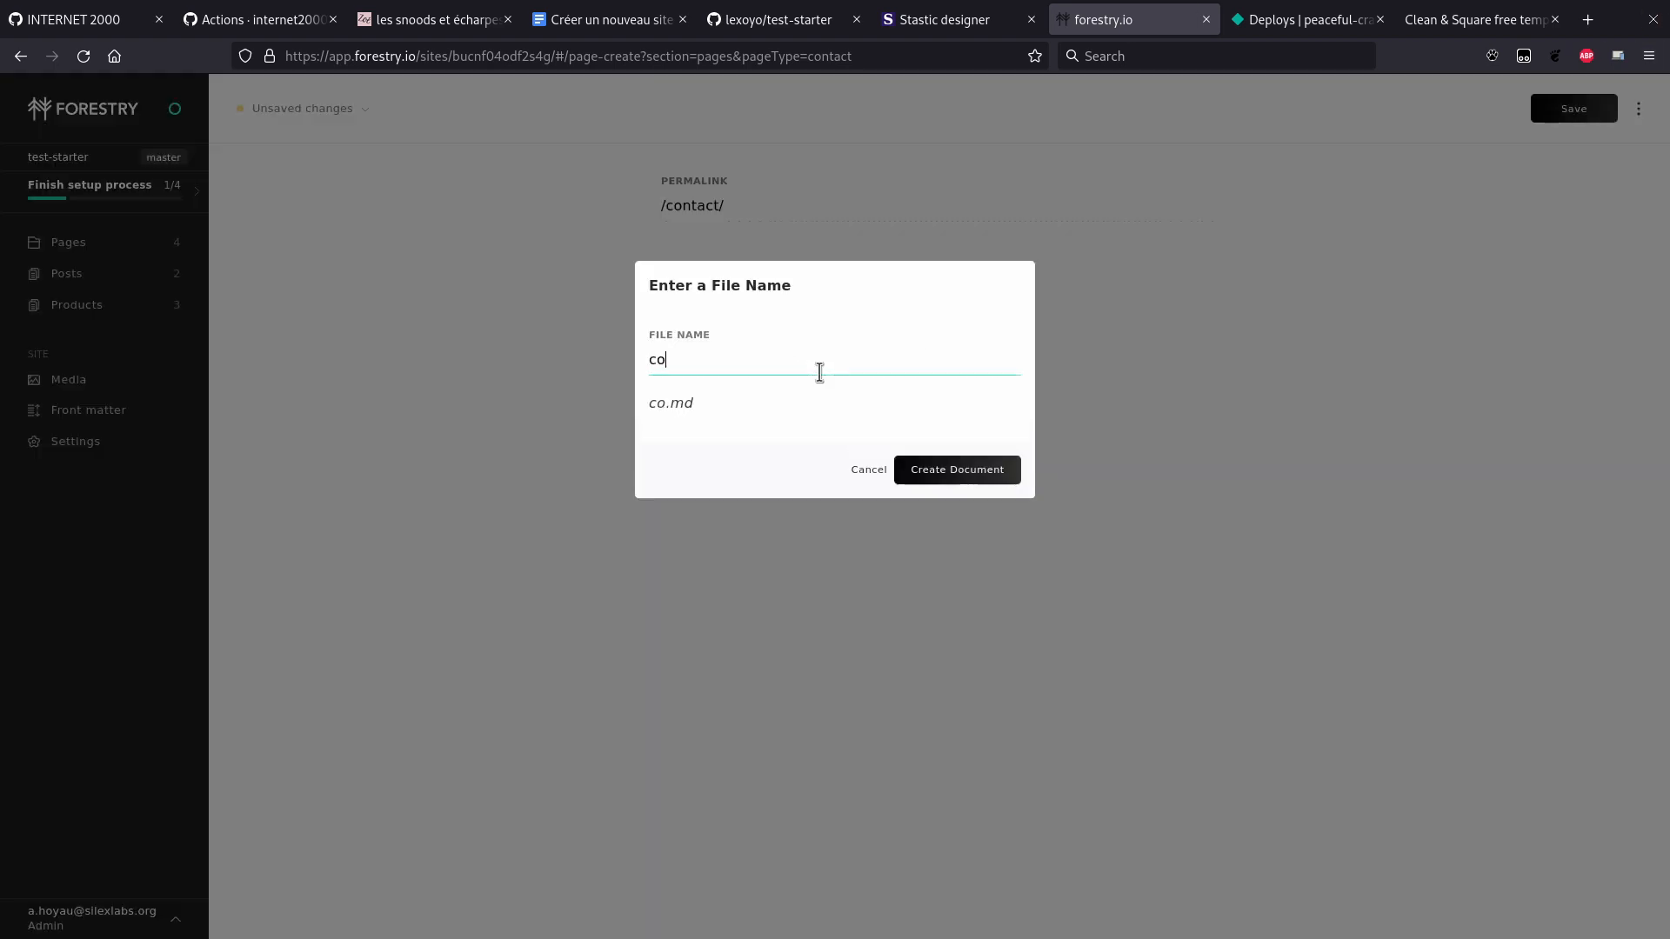
click(984, 471)
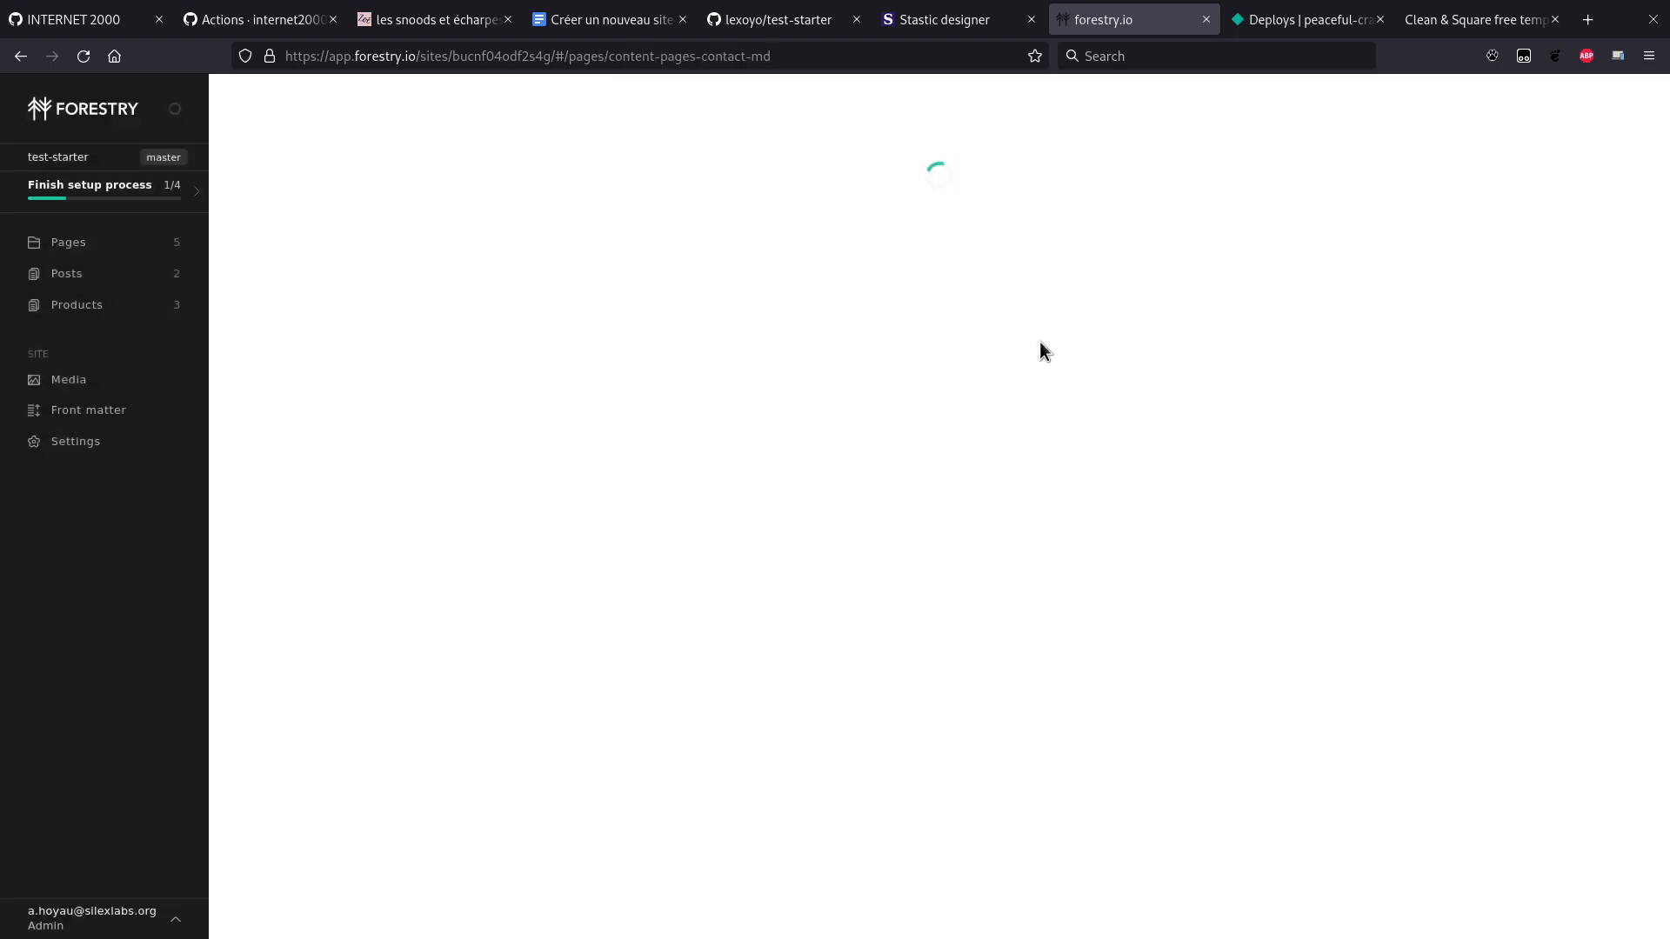
Step: Switch to the live site tab and back to Forestry
key(ctrl+Tab)
key(ctrl+Tab)
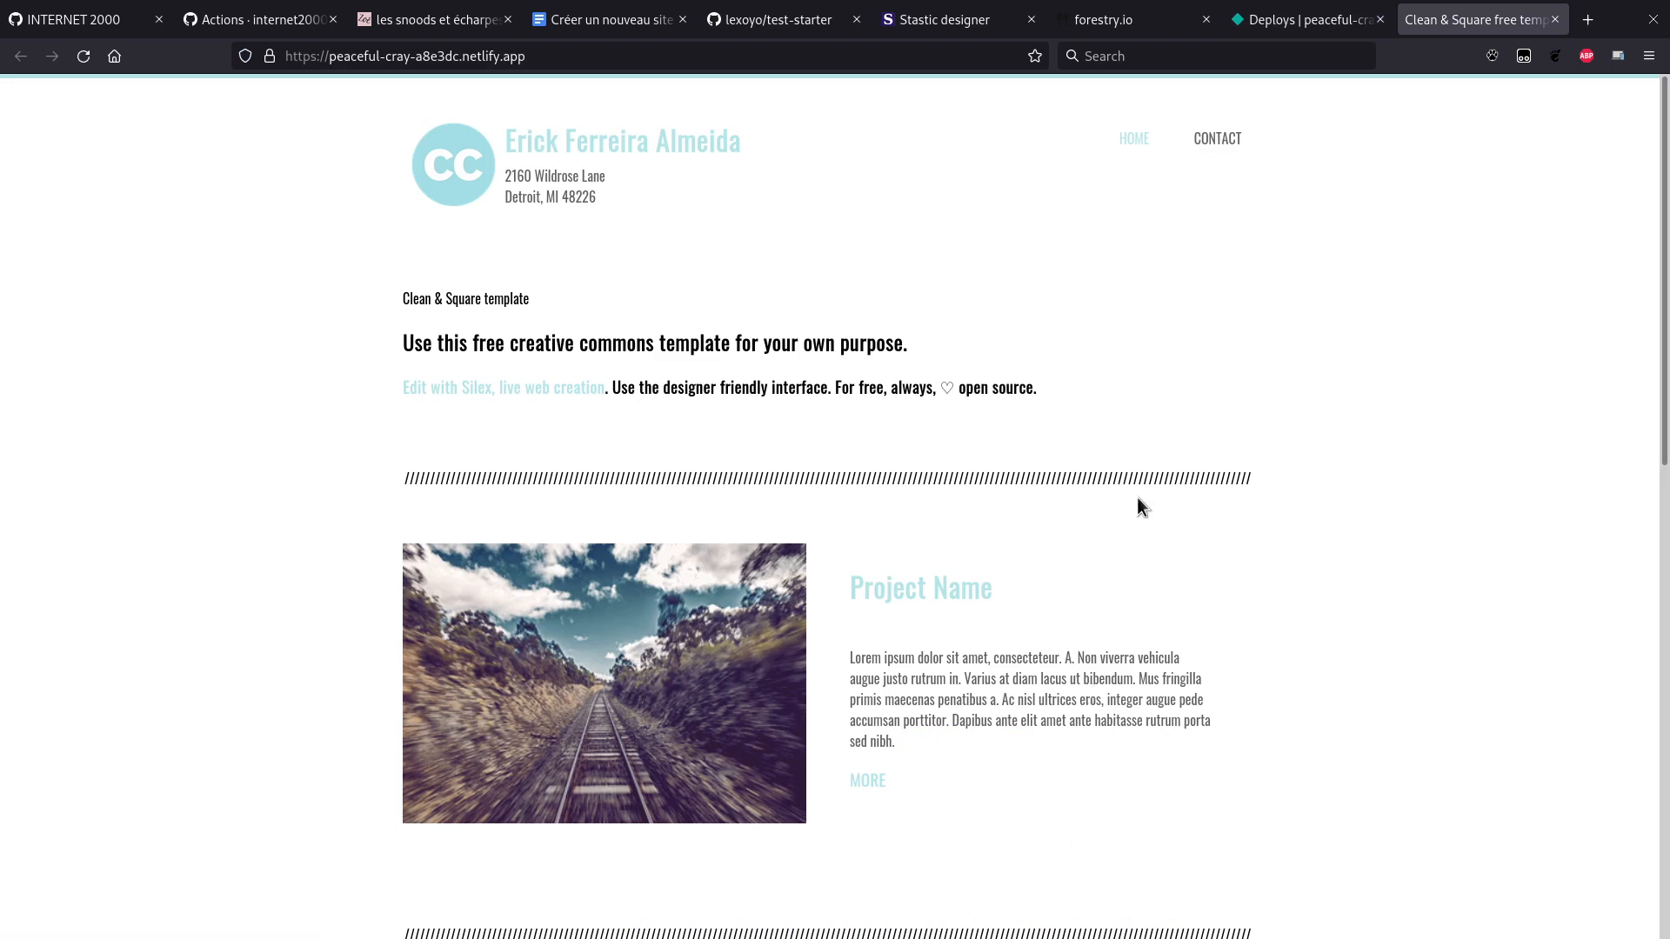
key(ctrl+shift+Tab)
key(ctrl+Tab)
key(ctrl+shift+Tab)
key(ctrl+shift+Tab)
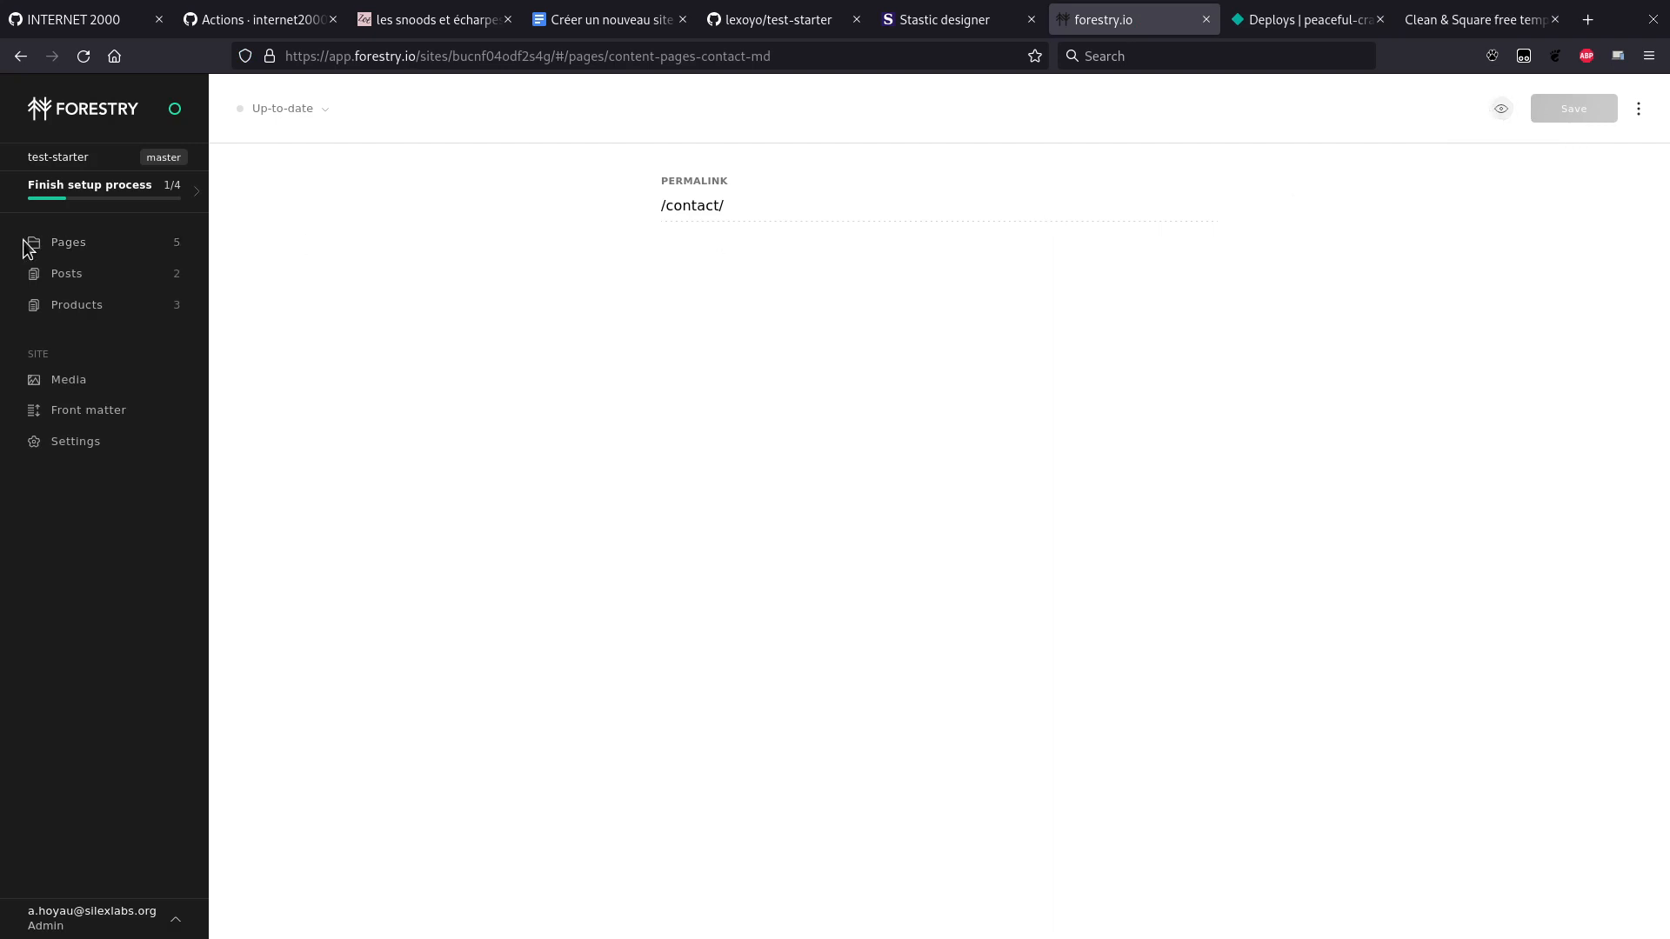
Step: Confirm contact.md in Forestry's pages list, then check Netlify's deploys for the new build
click(58, 244)
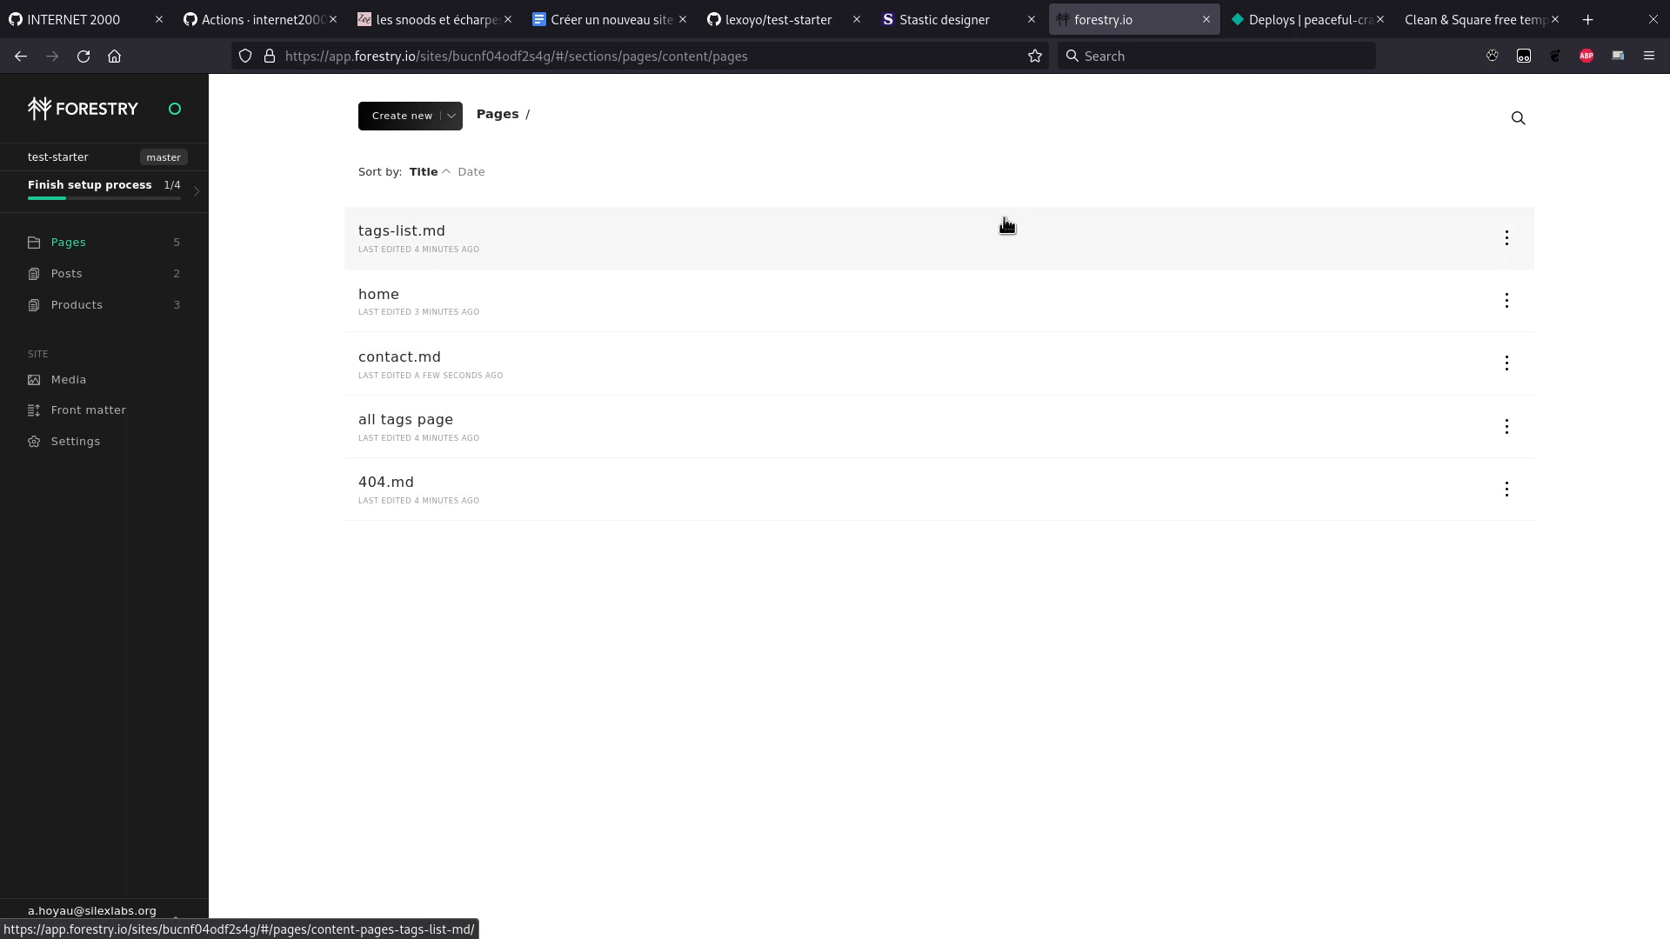
click(958, 24)
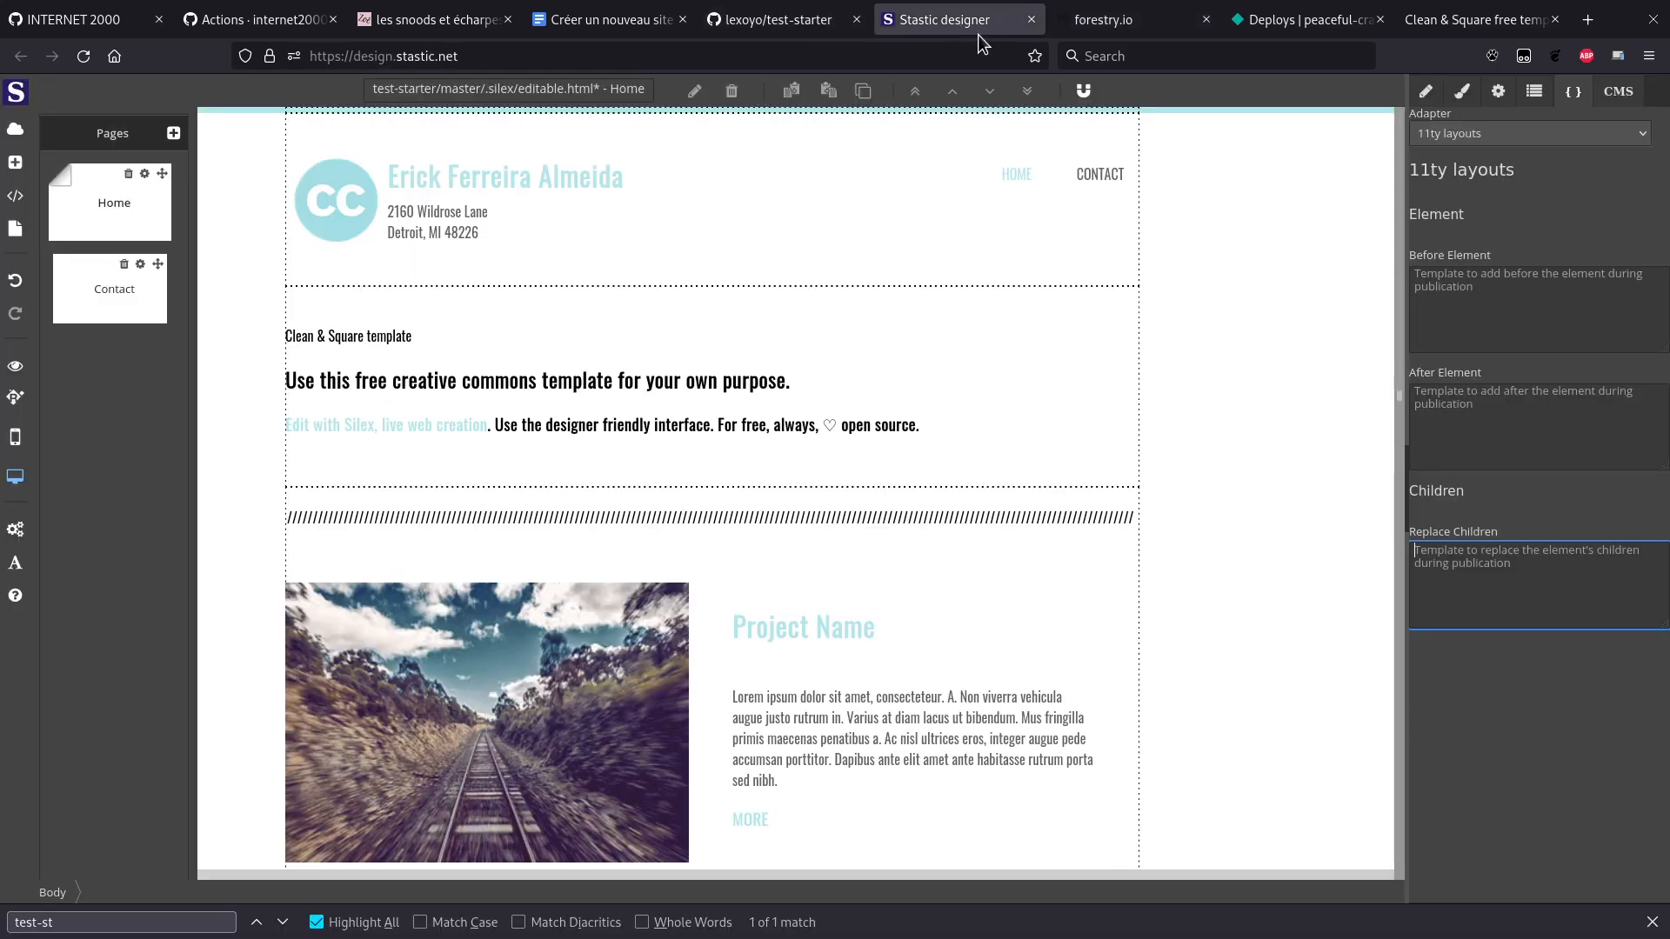
click(1120, 26)
click(1298, 19)
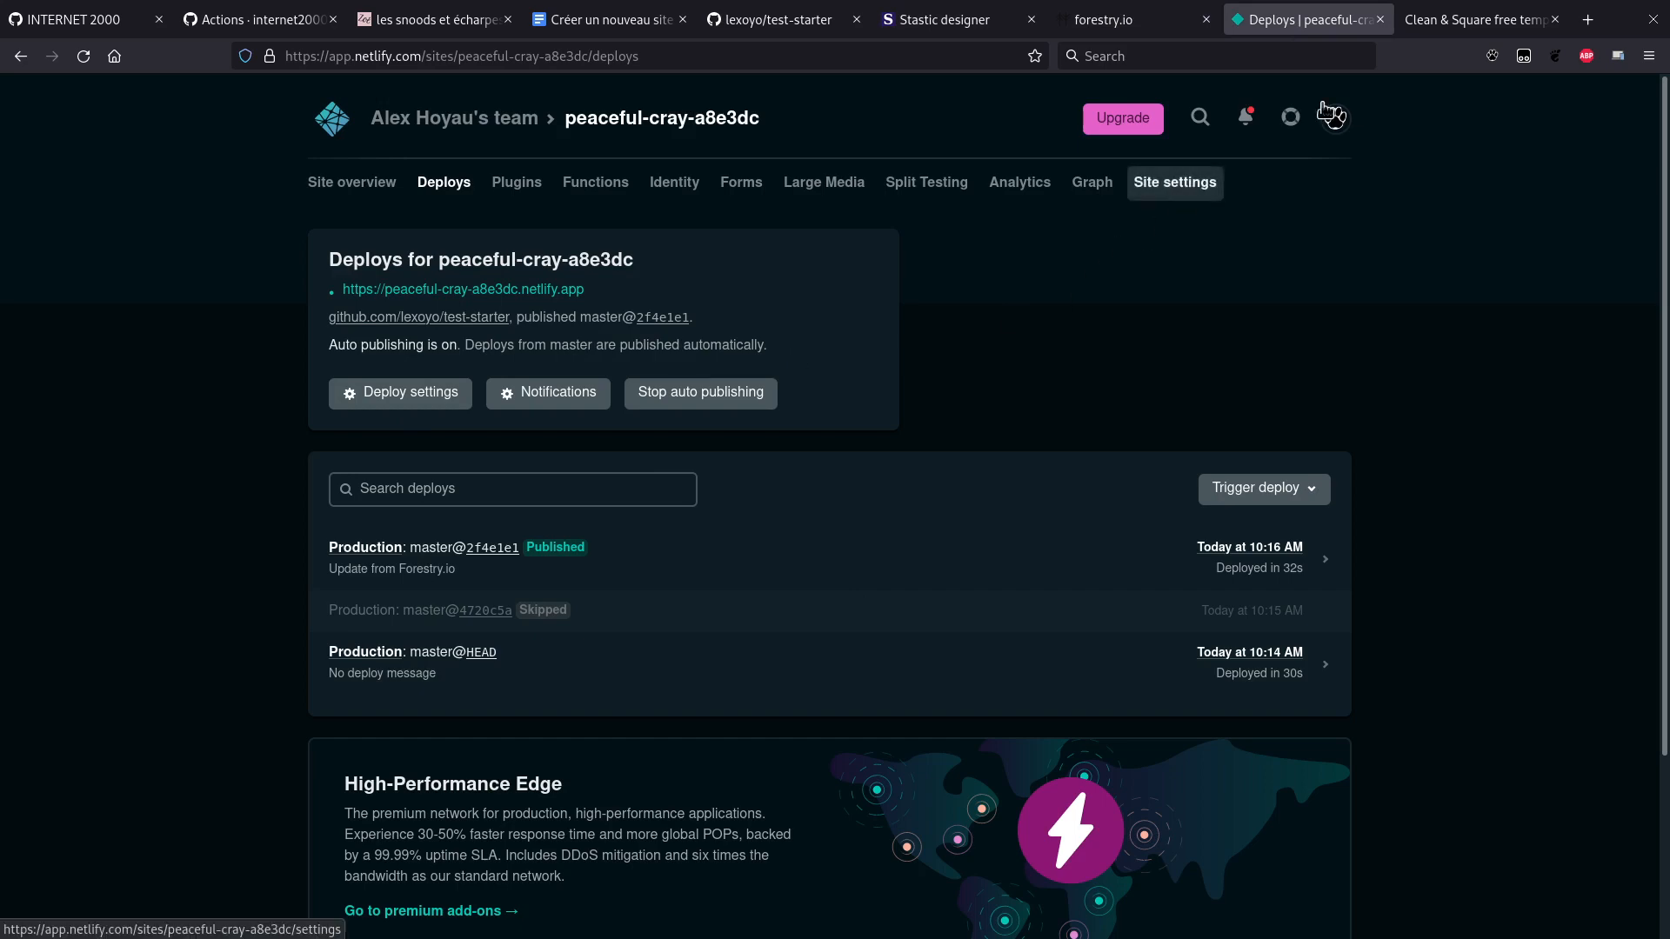
Step: Scroll through the redeployed live site, then open Forestry's home page for editing
click(1475, 19)
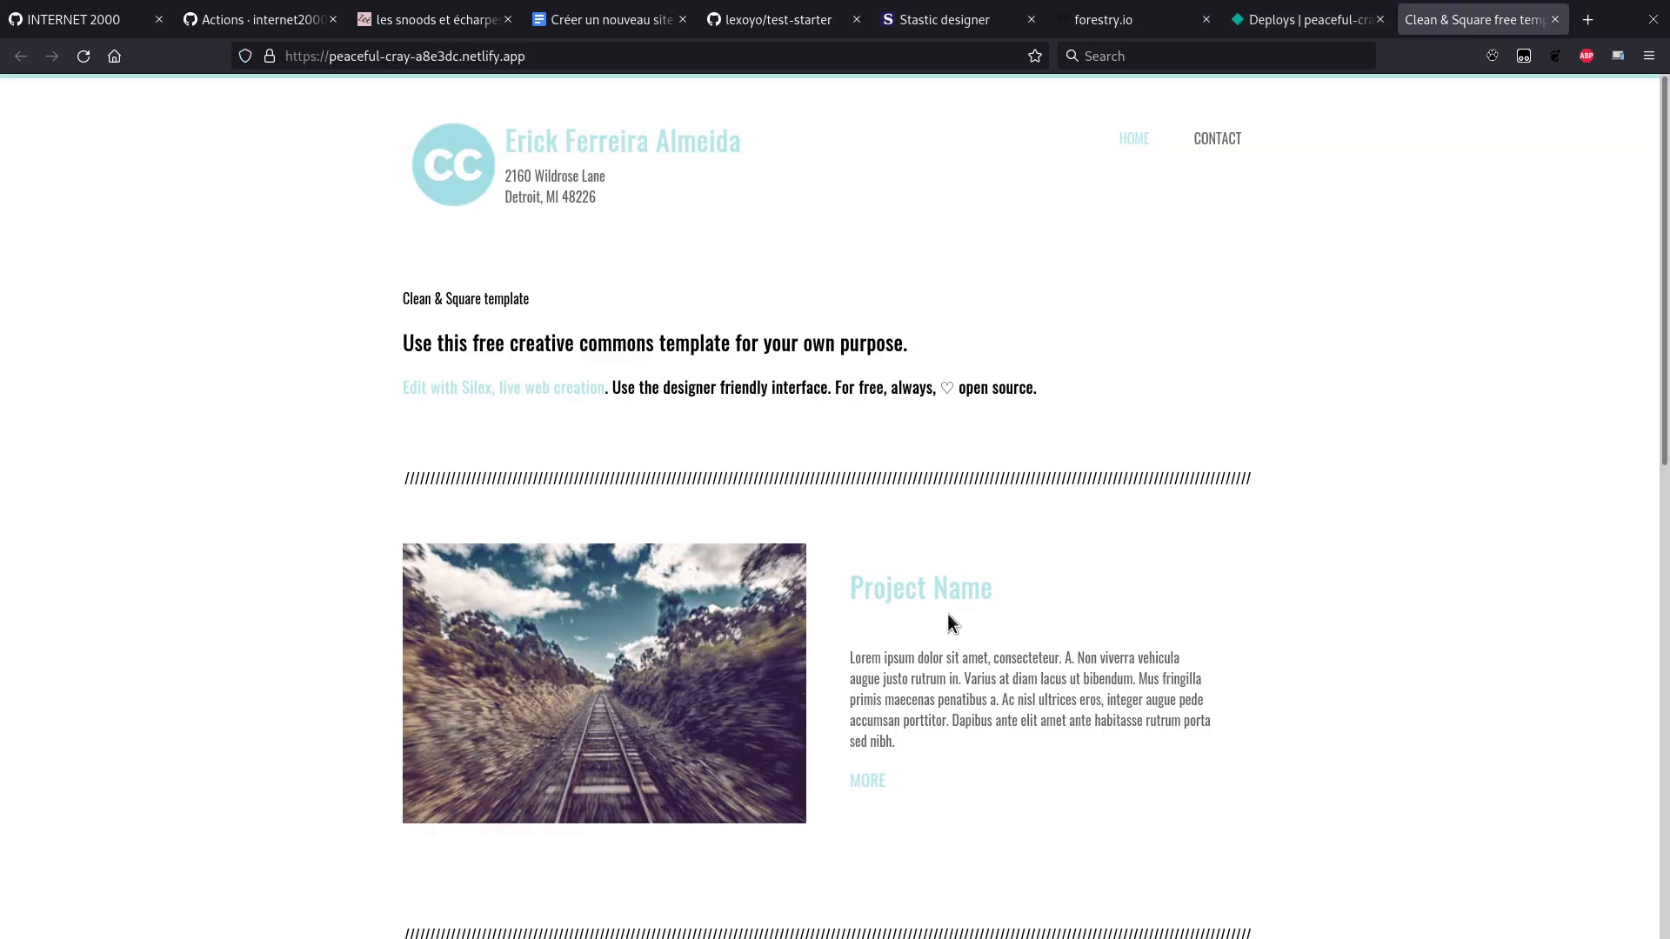
scroll(947, 614, down, 10)
scroll(947, 613, up, 10)
click(1131, 18)
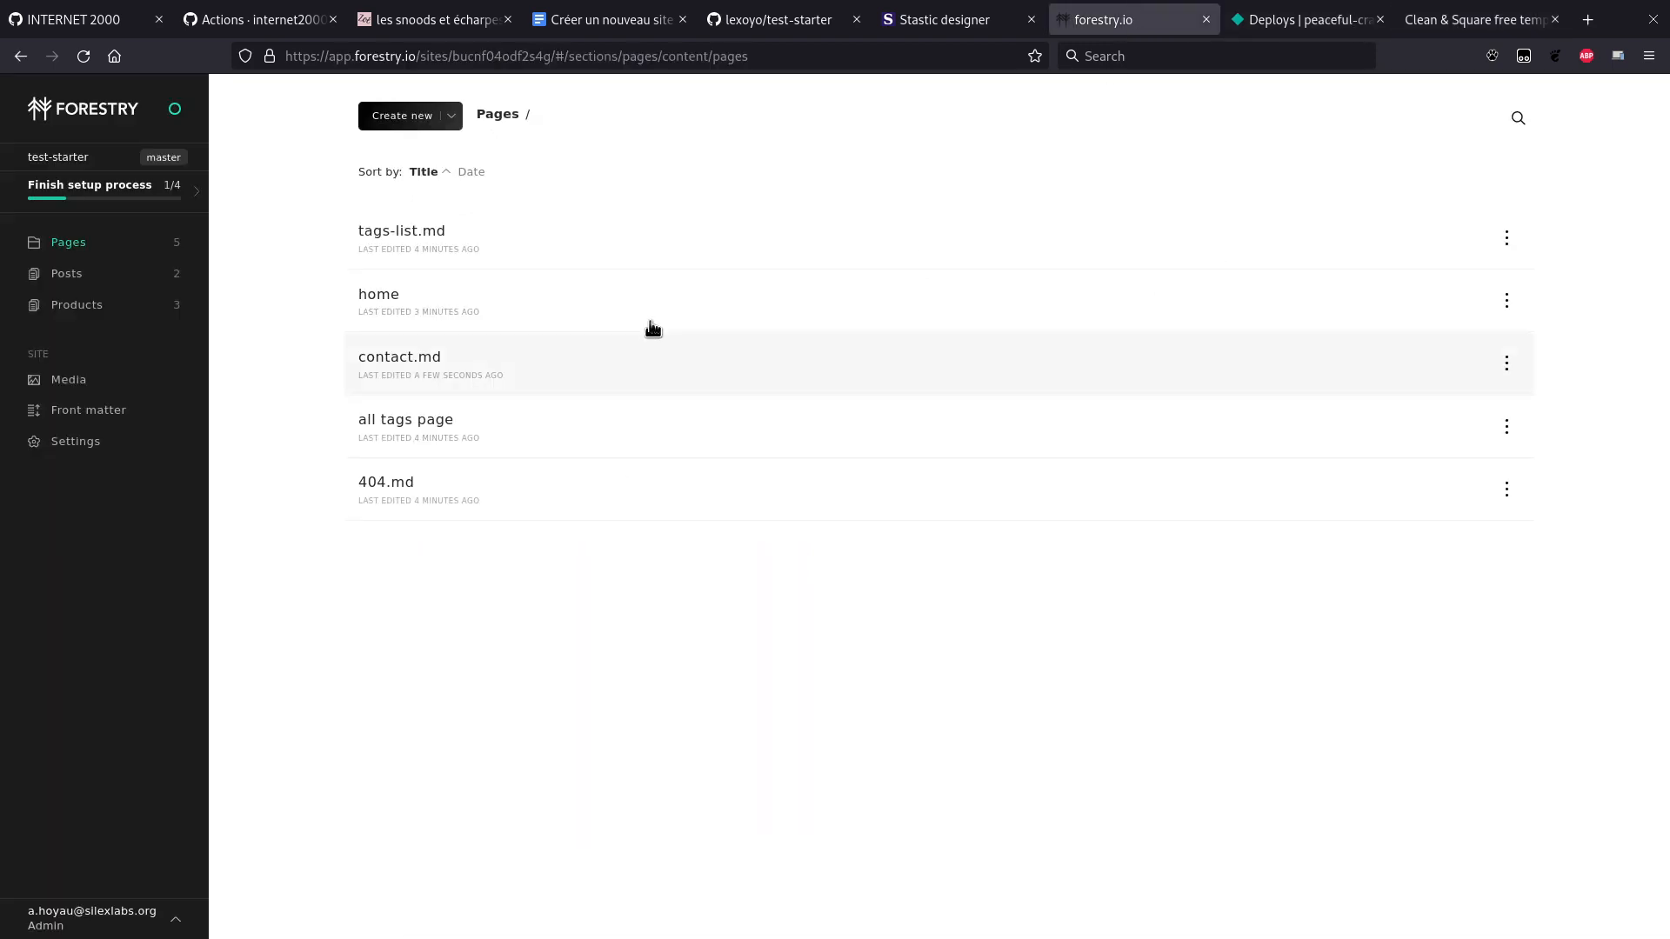
click(402, 294)
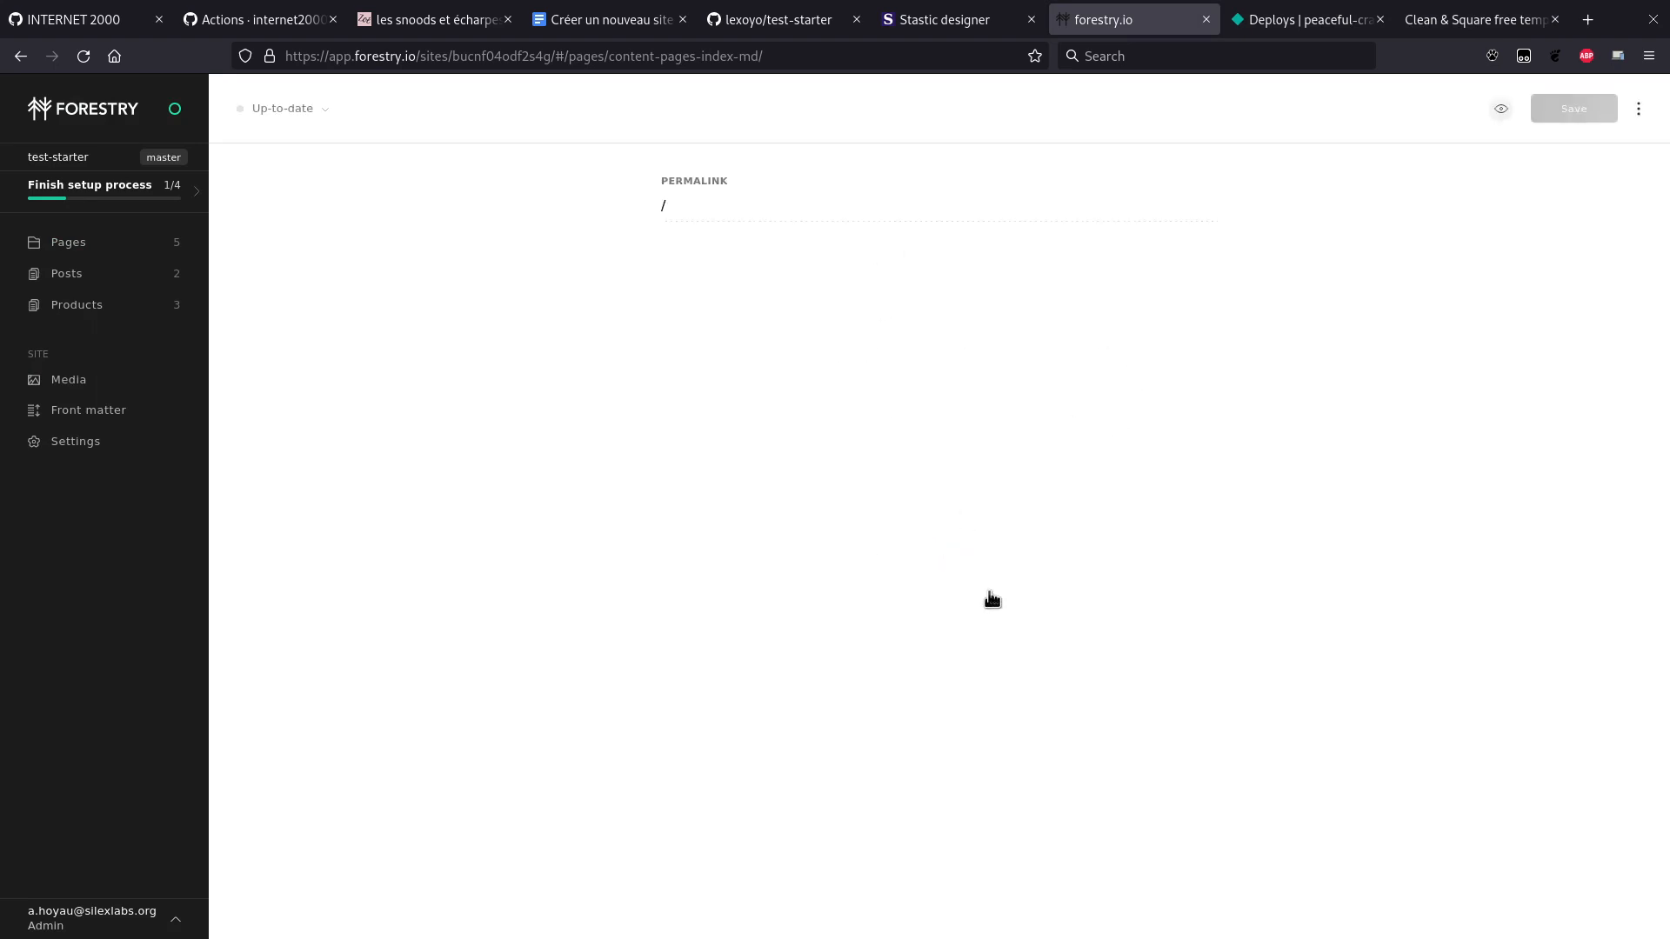
Step: In Stastic designer, switch the page settings between 11ty layouts and Forestry CMS
key(ctrl+Page_Up)
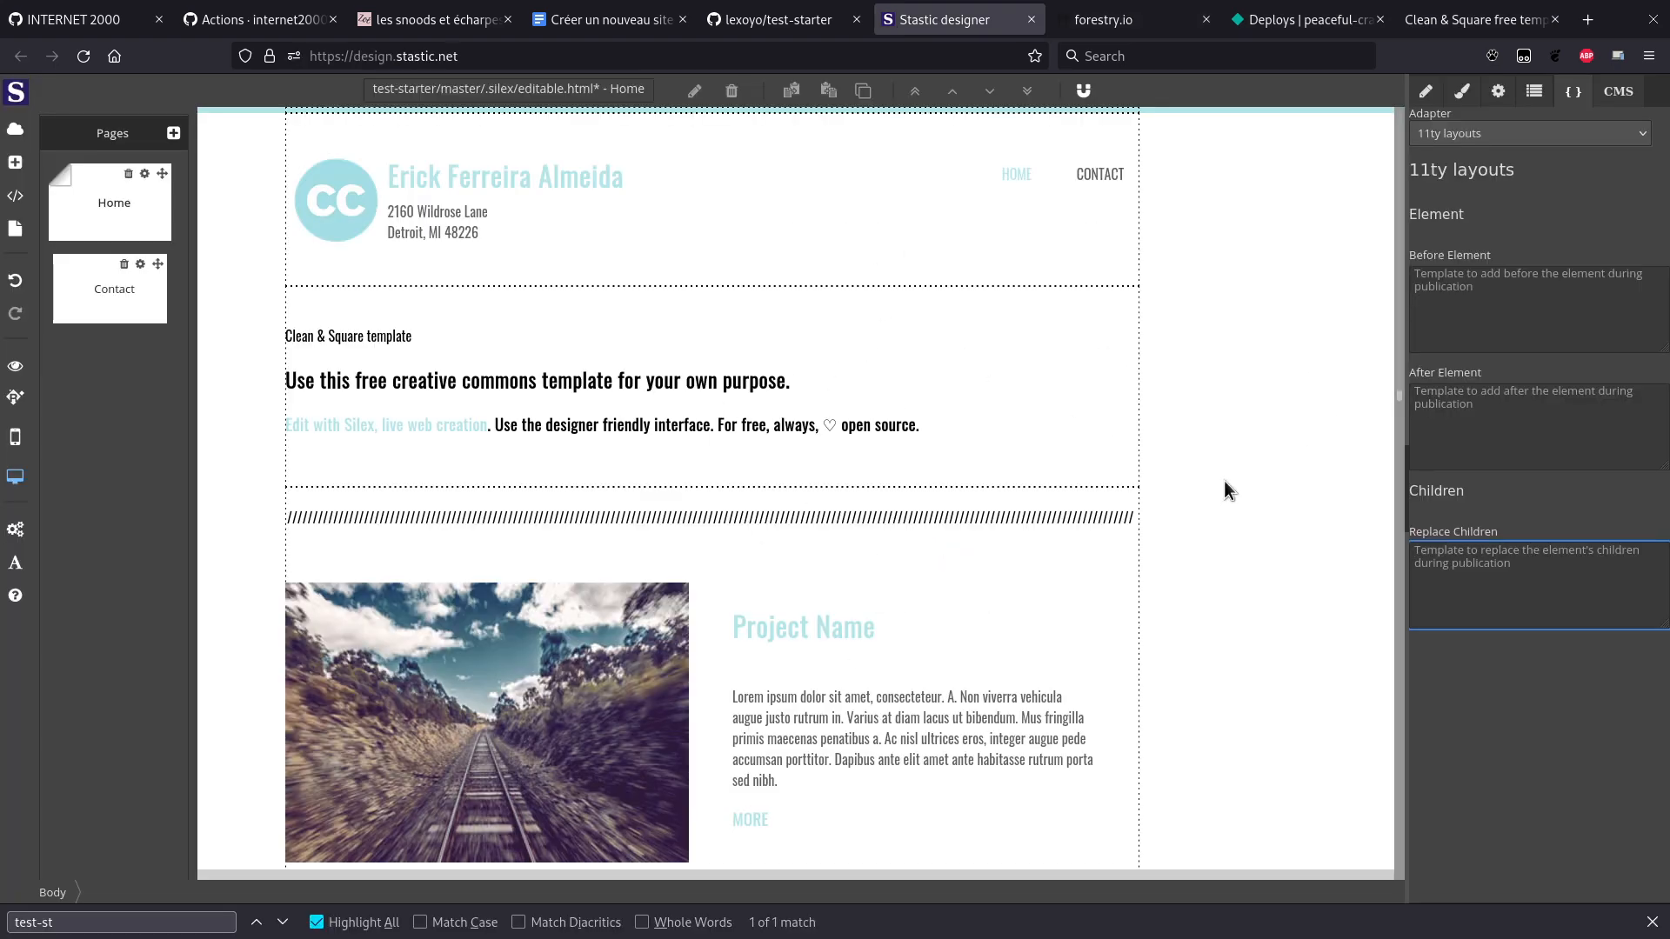
click(1575, 94)
click(1636, 95)
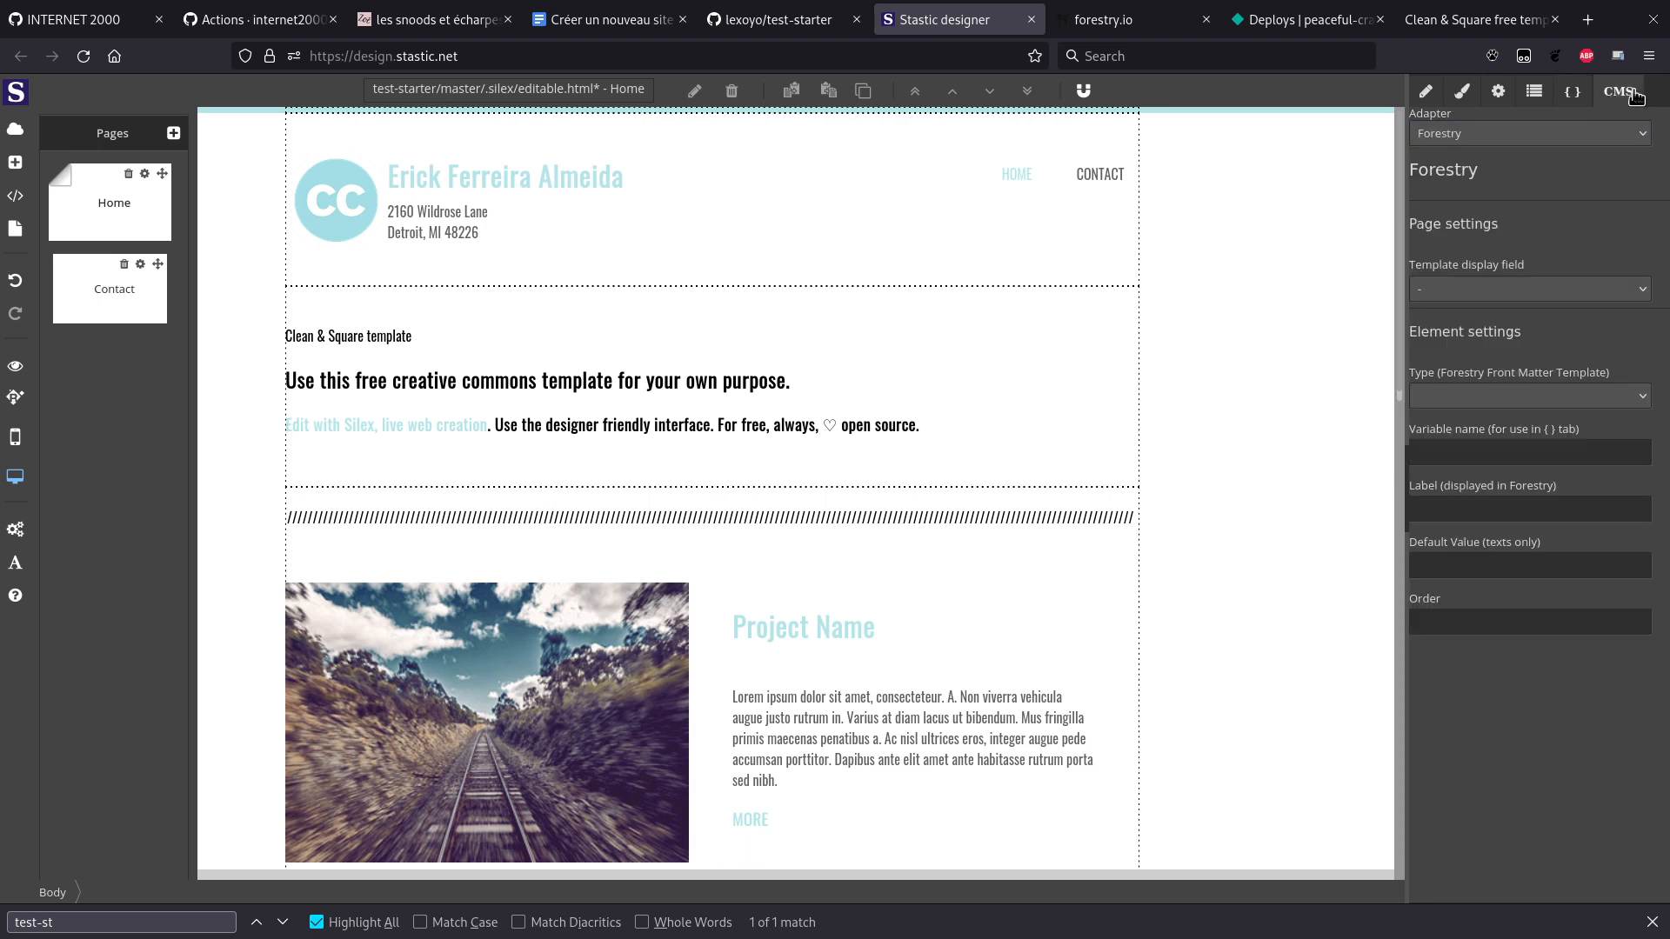
click(1595, 94)
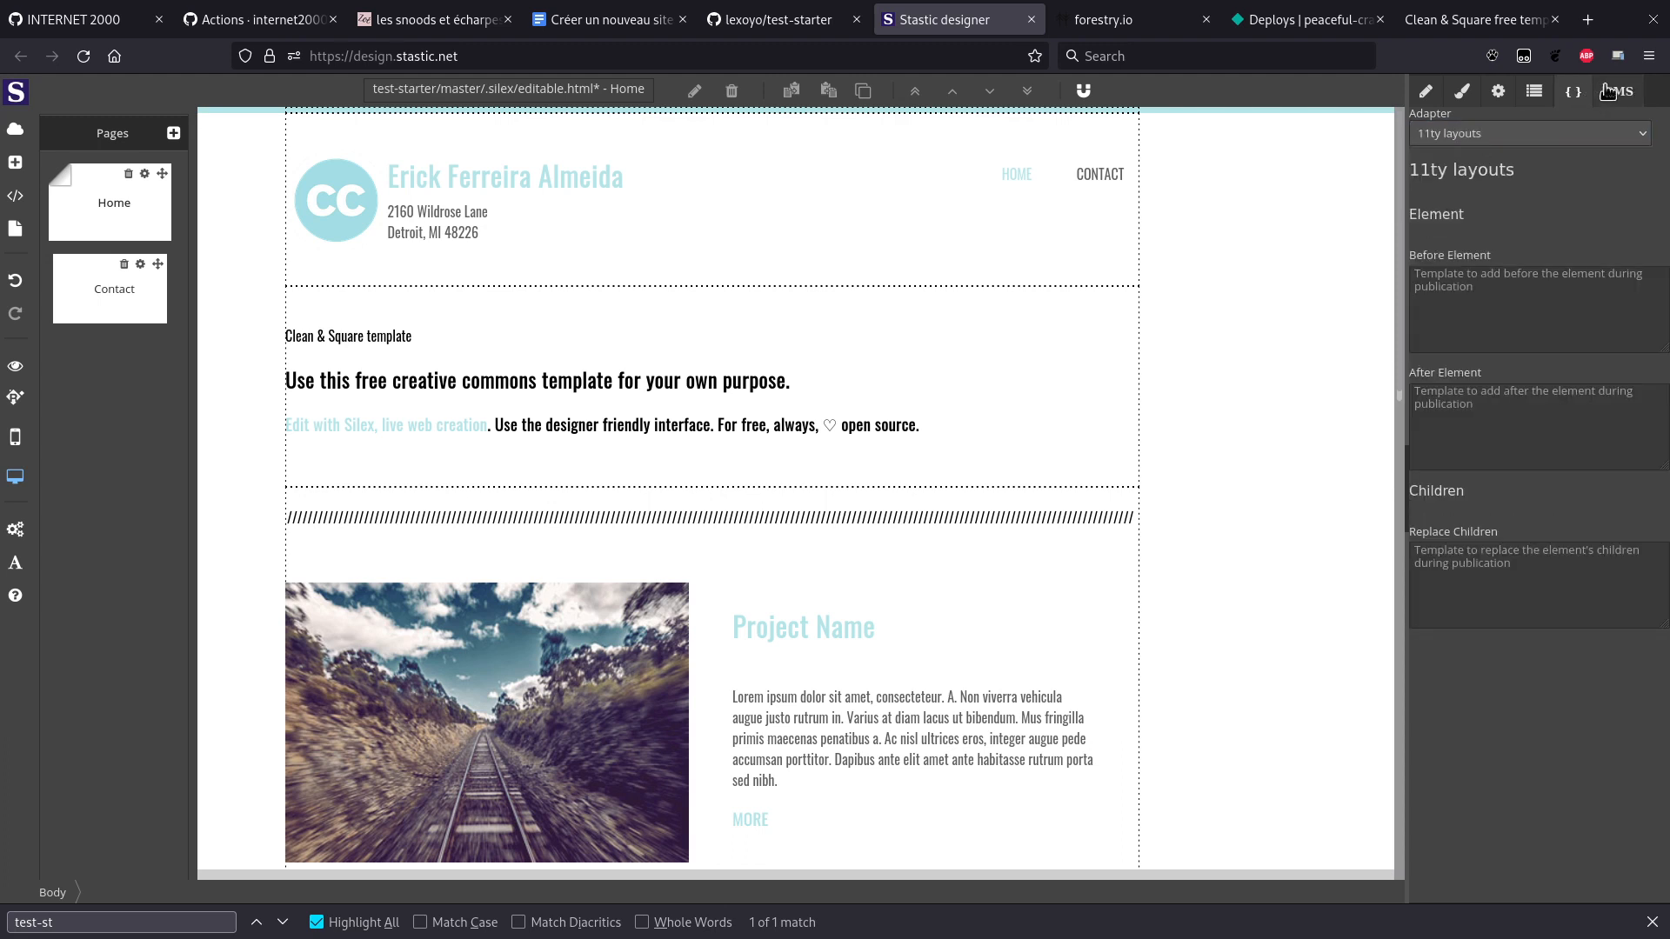
click(1615, 92)
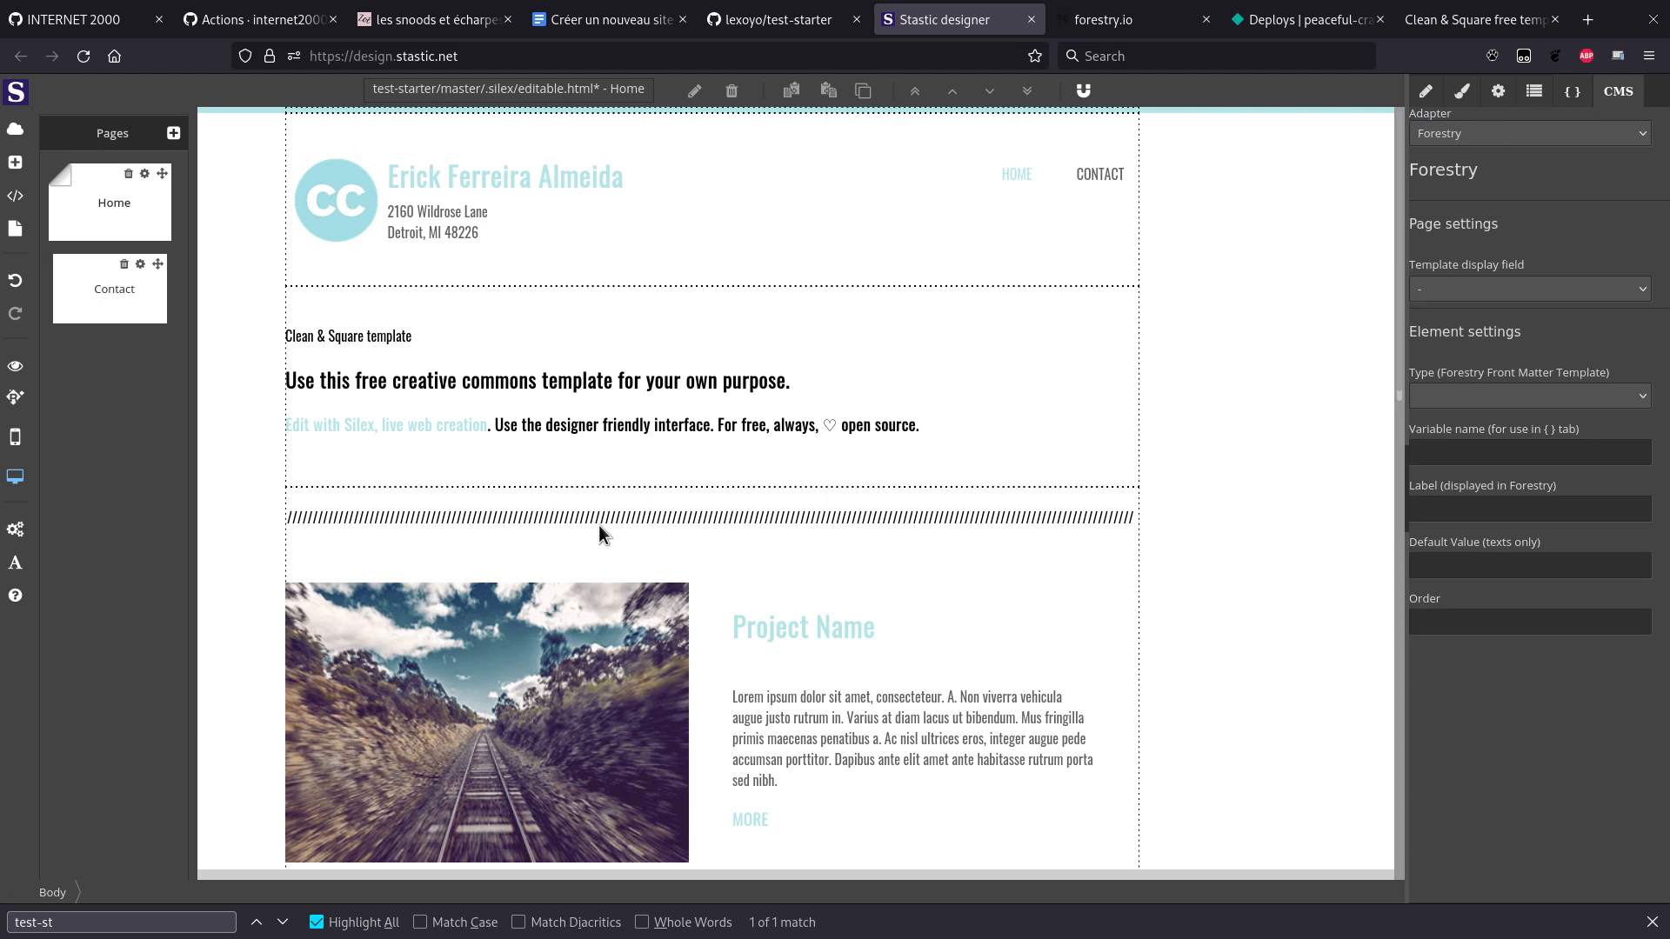